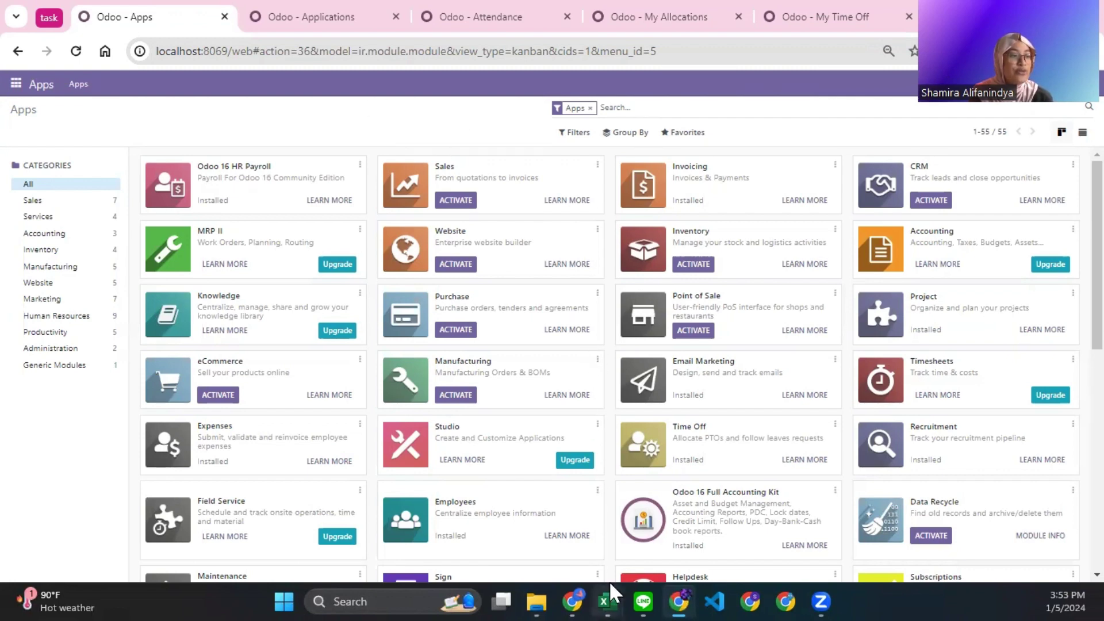
Switch to File Explorer and look through the HR Excel files in the Master Data HRD folder.
{"action": "left_click", "coordinate": [542, 584]}
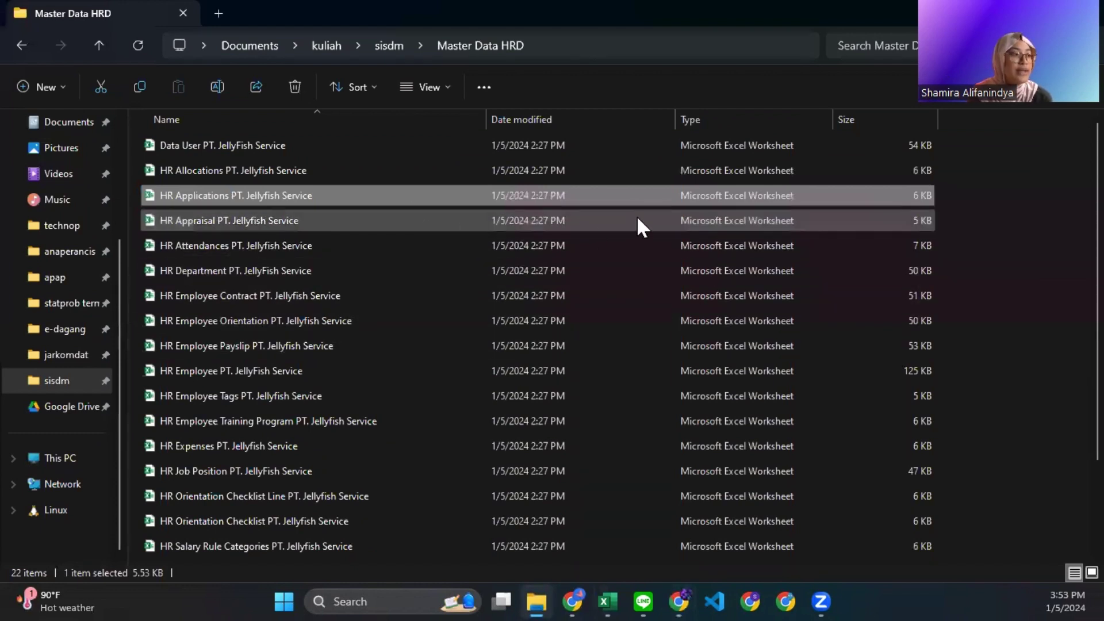
{"action": "scroll", "coordinate": [638, 219], "scroll_direction": "down", "scroll_amount": 2}
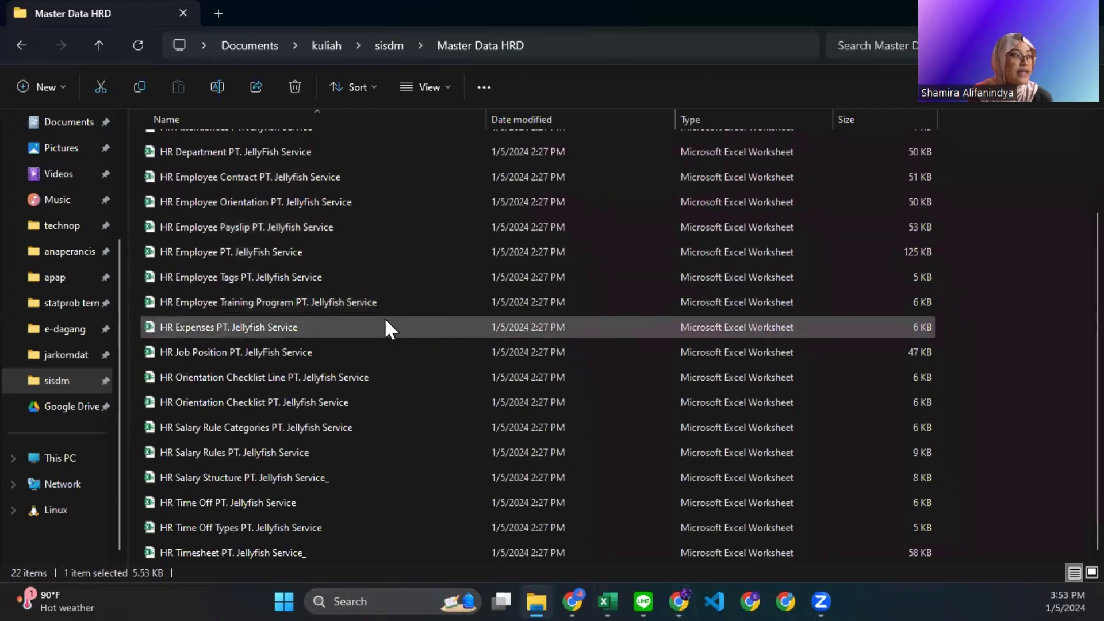
{"action": "scroll", "coordinate": [629, 290], "scroll_direction": "up", "scroll_amount": 1}
{"action": "scroll", "coordinate": [629, 288], "scroll_direction": "up", "scroll_amount": 1}
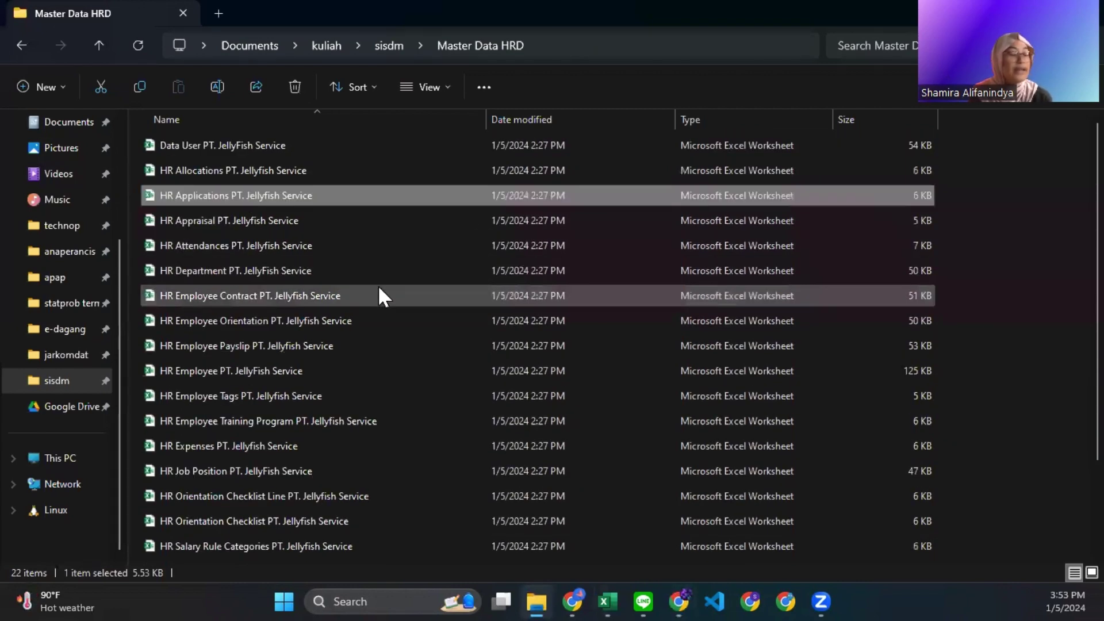
{"action": "scroll", "coordinate": [485, 296], "scroll_direction": "down", "scroll_amount": 2}
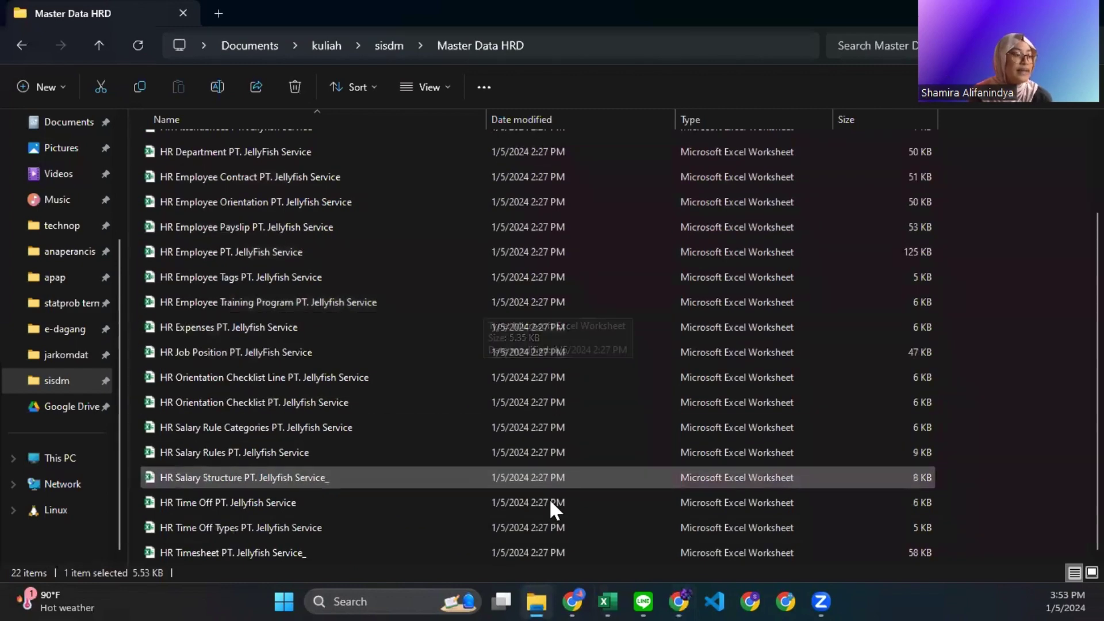
Switch to the HR Employee PT. JellyFish Service workbook in Excel and review the employee columns on Sheet2.
{"action": "mouse_move", "coordinate": [604, 584]}
{"action": "left_click", "coordinate": [540, 514]}
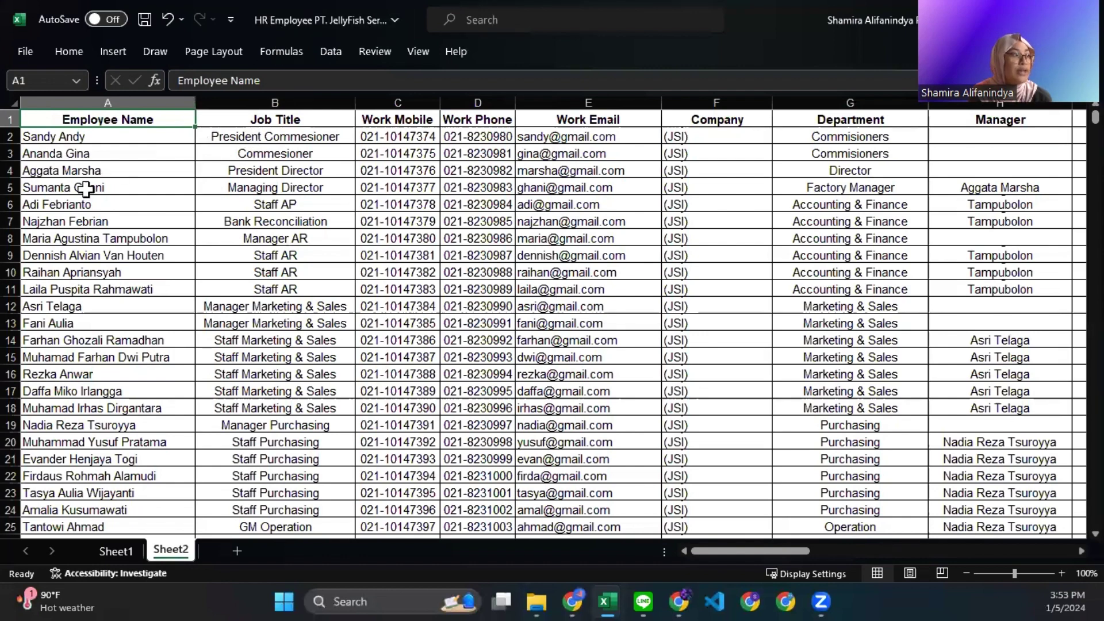
{"action": "left_click", "coordinate": [287, 159]}
{"action": "left_click", "coordinate": [477, 157]}
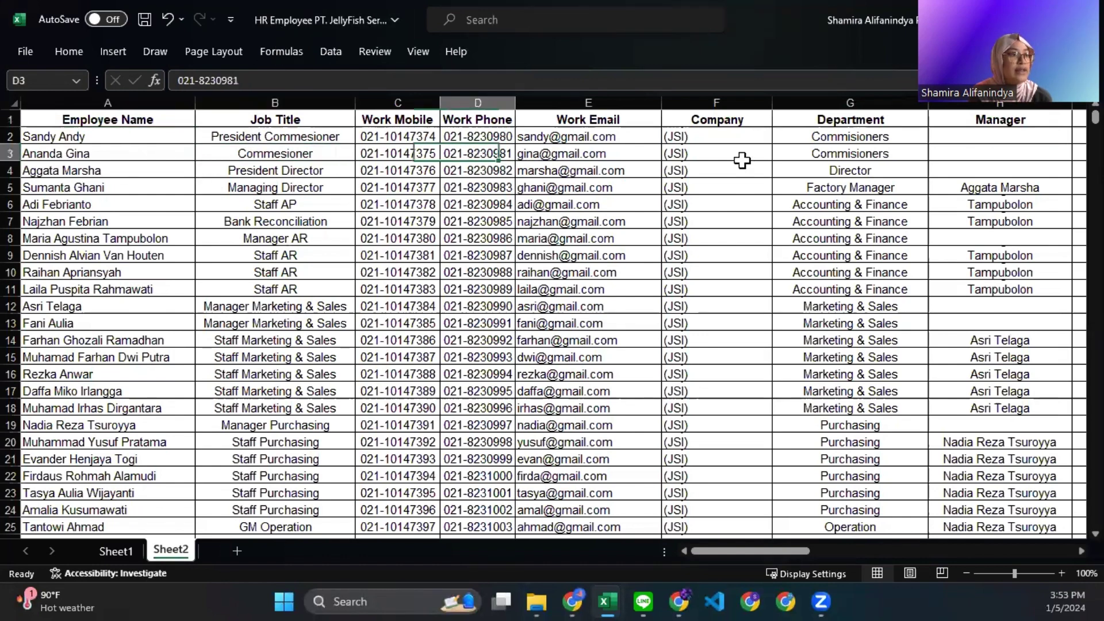
{"action": "left_click", "coordinate": [730, 158]}
{"action": "left_click", "coordinate": [982, 159]}
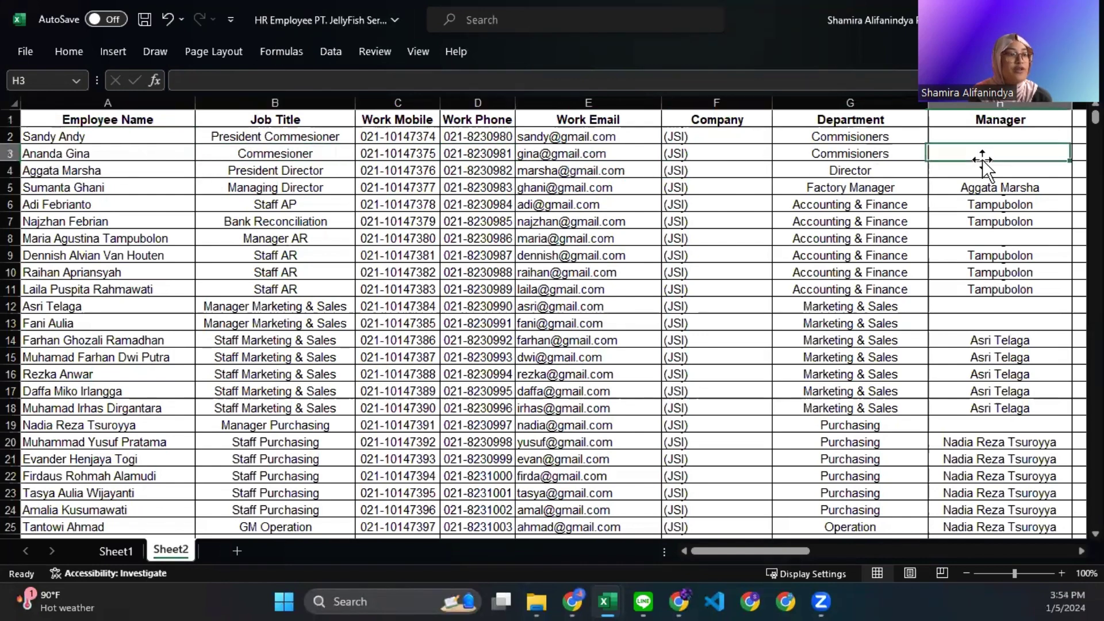
Show Sheet1 of the HR Employee workbook and look over its employee table.
{"action": "left_click", "coordinate": [113, 552]}
{"action": "left_click", "coordinate": [571, 597]}
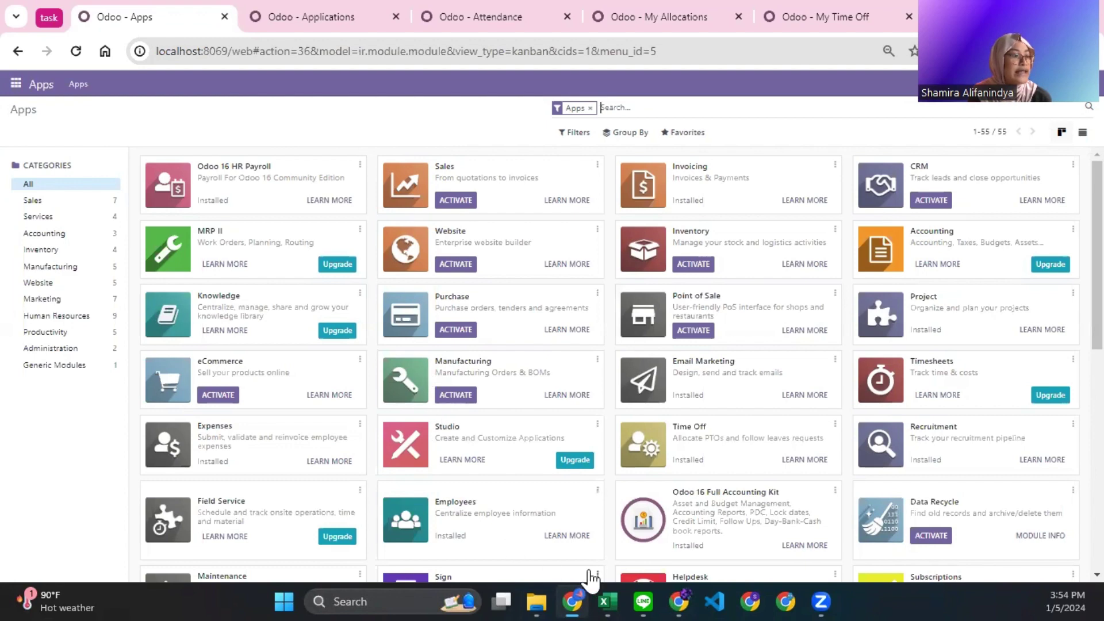
{"action": "mouse_move", "coordinate": [603, 598]}
{"action": "left_click", "coordinate": [500, 517]}
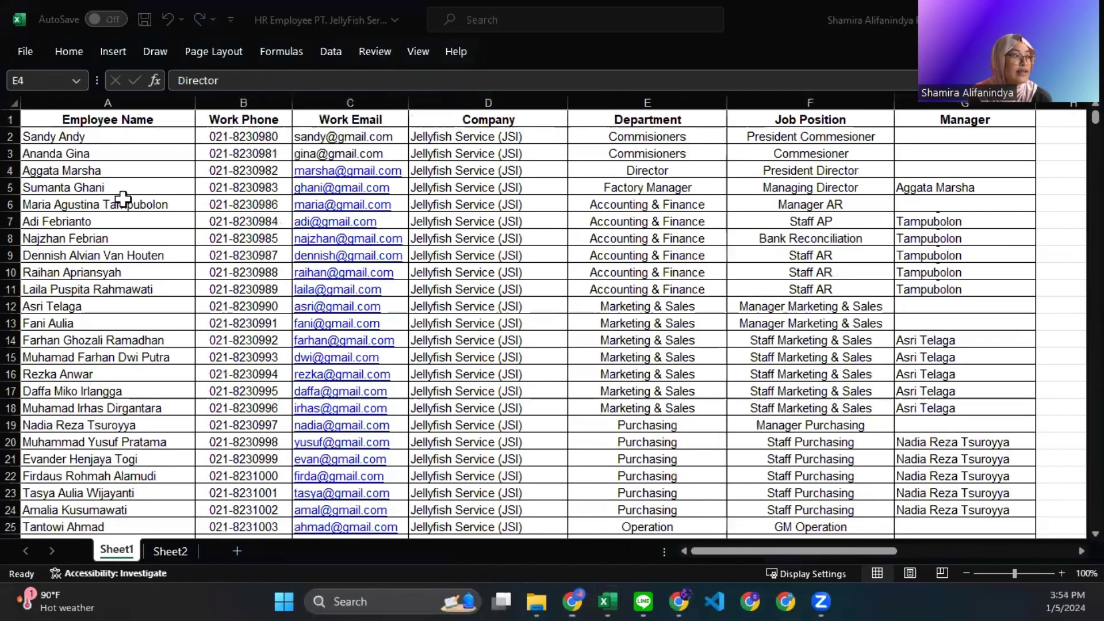
Switch to Odoo in Chrome and open the record import page of the Employees app.
{"action": "left_click", "coordinate": [571, 599]}
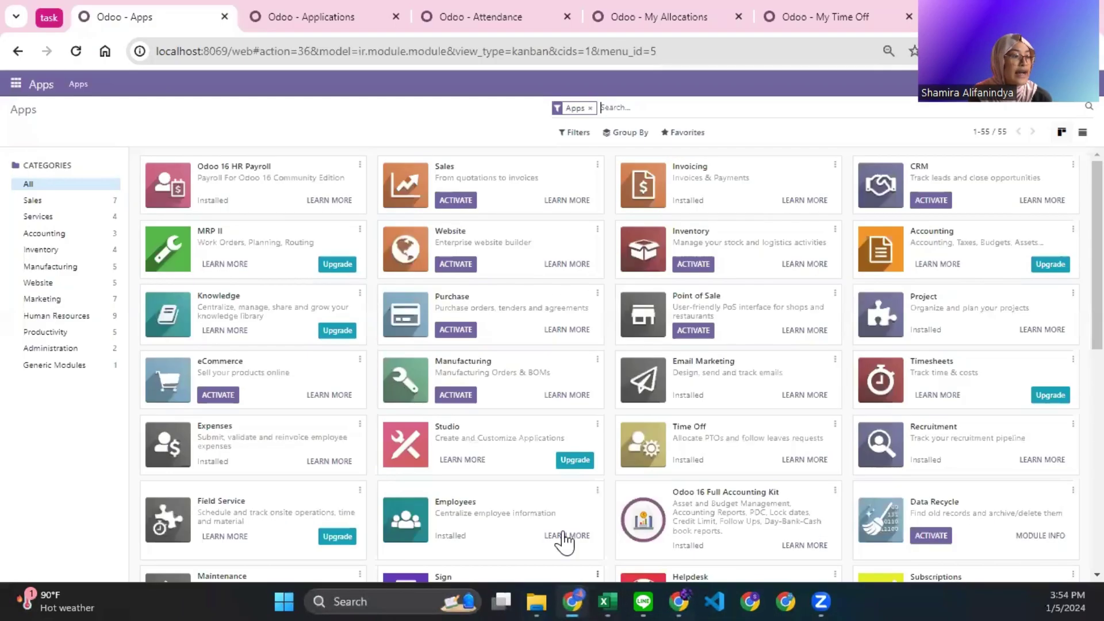
{"action": "left_click", "coordinate": [15, 84]}
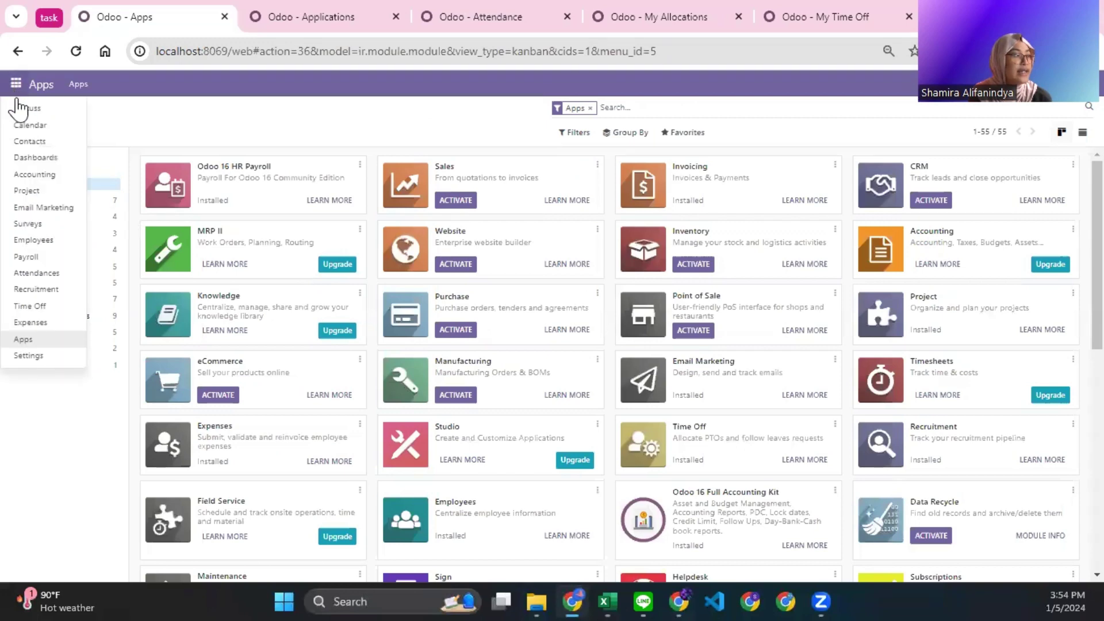
{"action": "left_click", "coordinate": [46, 246]}
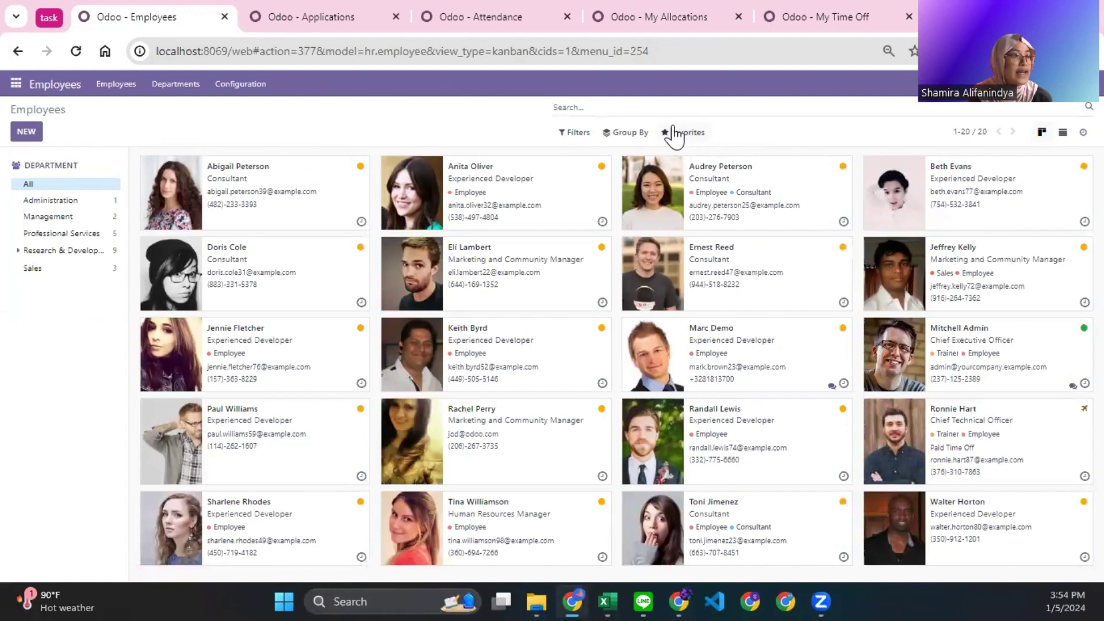
{"action": "left_click", "coordinate": [689, 137]}
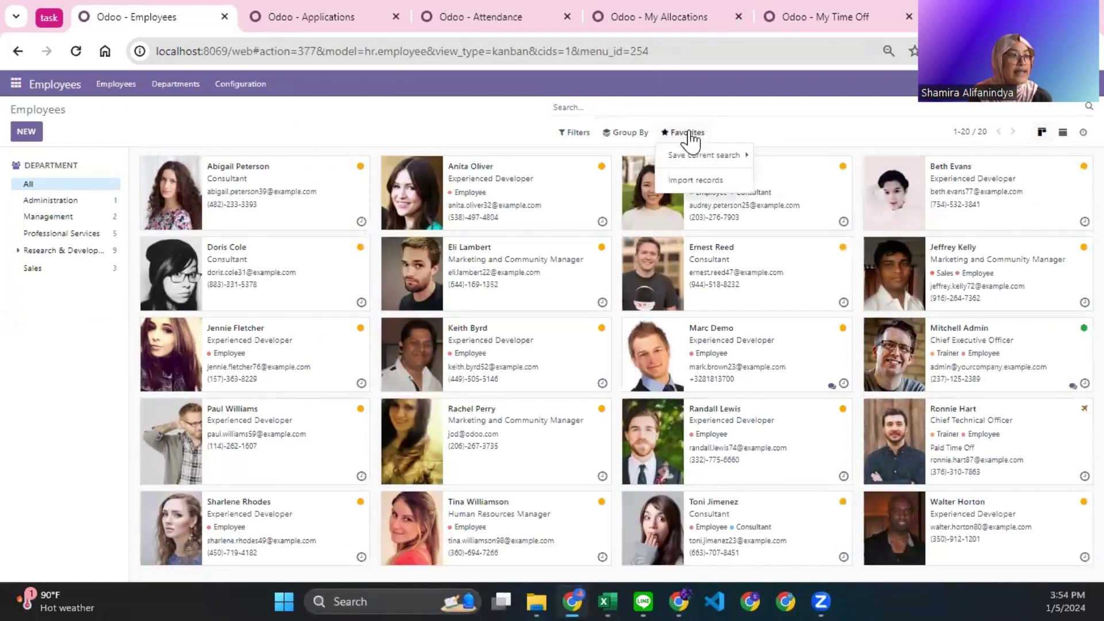
{"action": "left_click", "coordinate": [725, 181]}
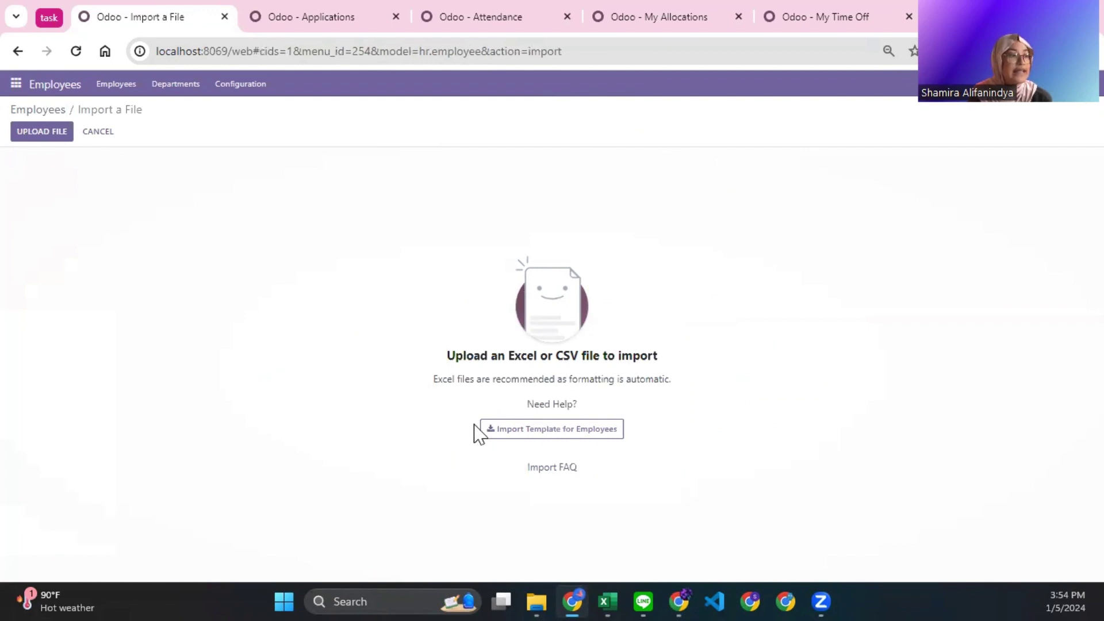
Upload the HR Employee PT. JellyFish Service file from the Master Data HRD folder for import.
{"action": "left_click", "coordinate": [47, 137]}
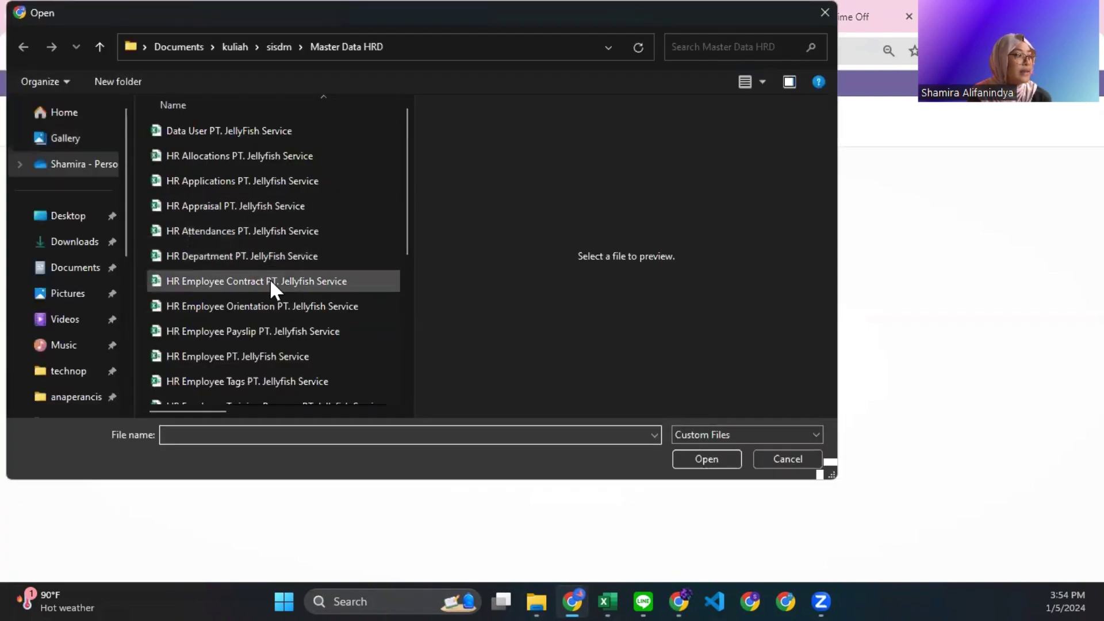
{"action": "scroll", "coordinate": [271, 279], "scroll_direction": "down", "scroll_amount": 1}
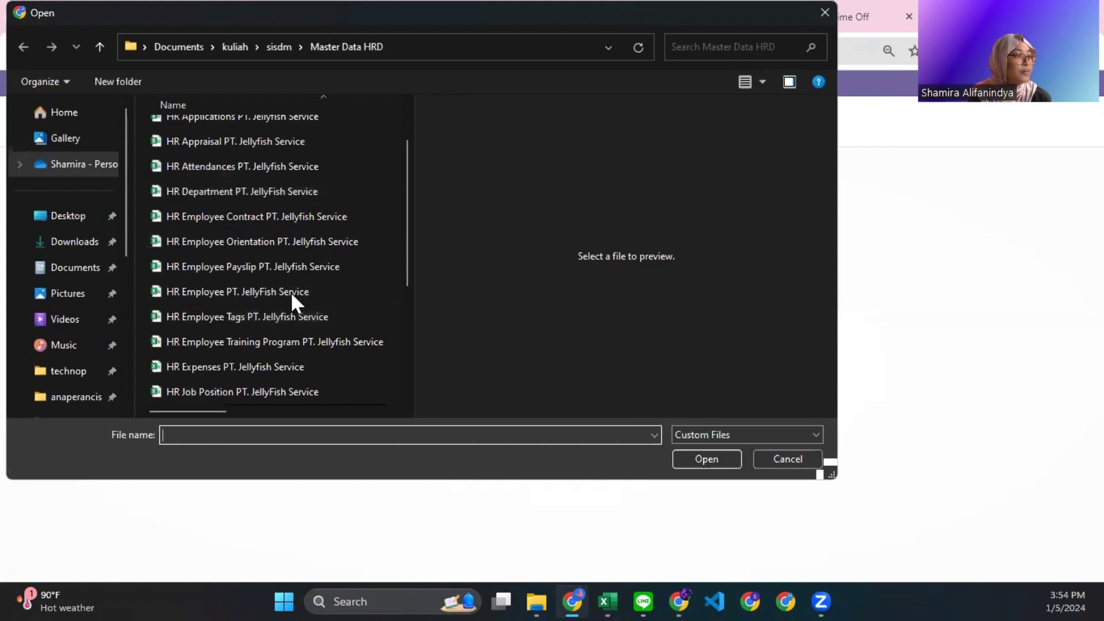
{"action": "double_click", "coordinate": [292, 291]}
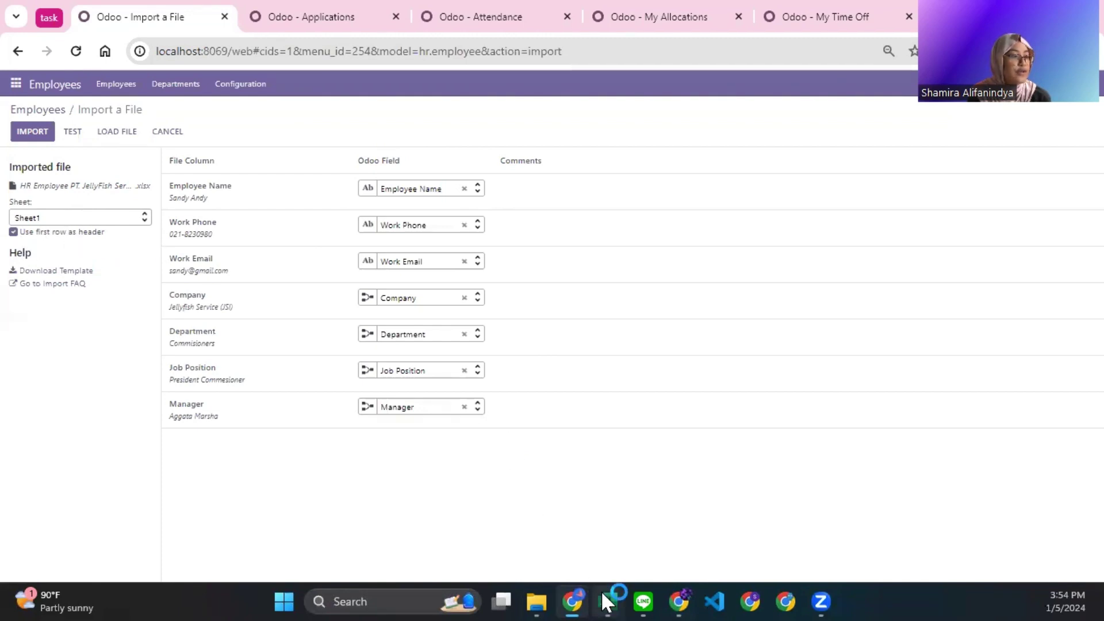
Switch to the HR Employee workbook in Excel and review the Sheet1 column headers from Employee Name to Department.
{"action": "mouse_move", "coordinate": [603, 598]}
{"action": "left_click", "coordinate": [539, 515]}
{"action": "left_click", "coordinate": [118, 122]}
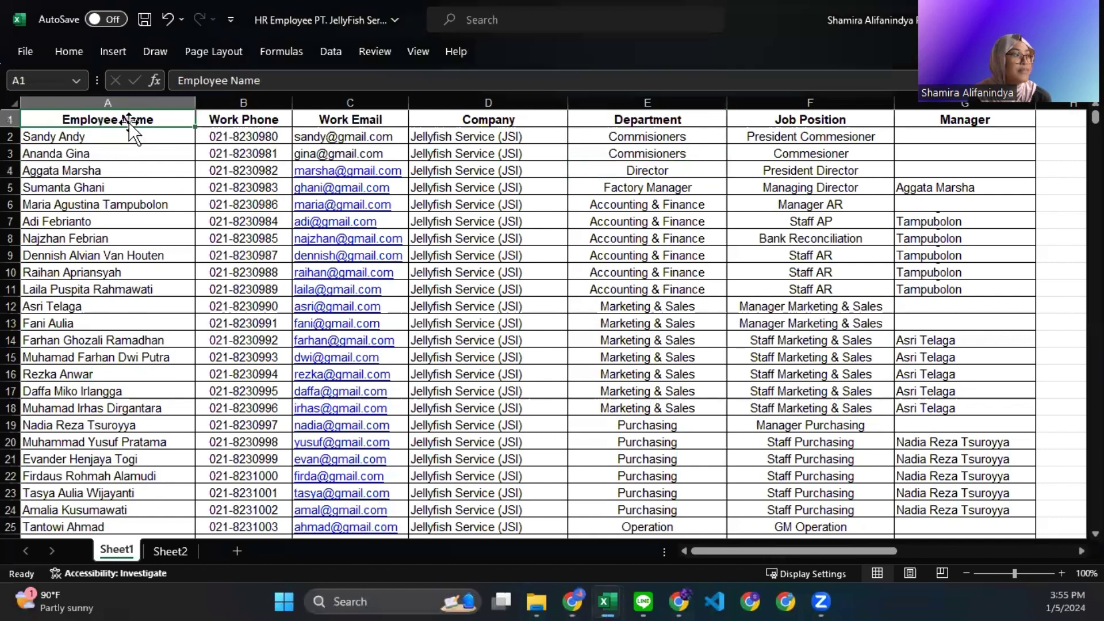
{"action": "left_click", "coordinate": [263, 119]}
{"action": "left_click", "coordinate": [338, 119]}
{"action": "left_click", "coordinate": [496, 121]}
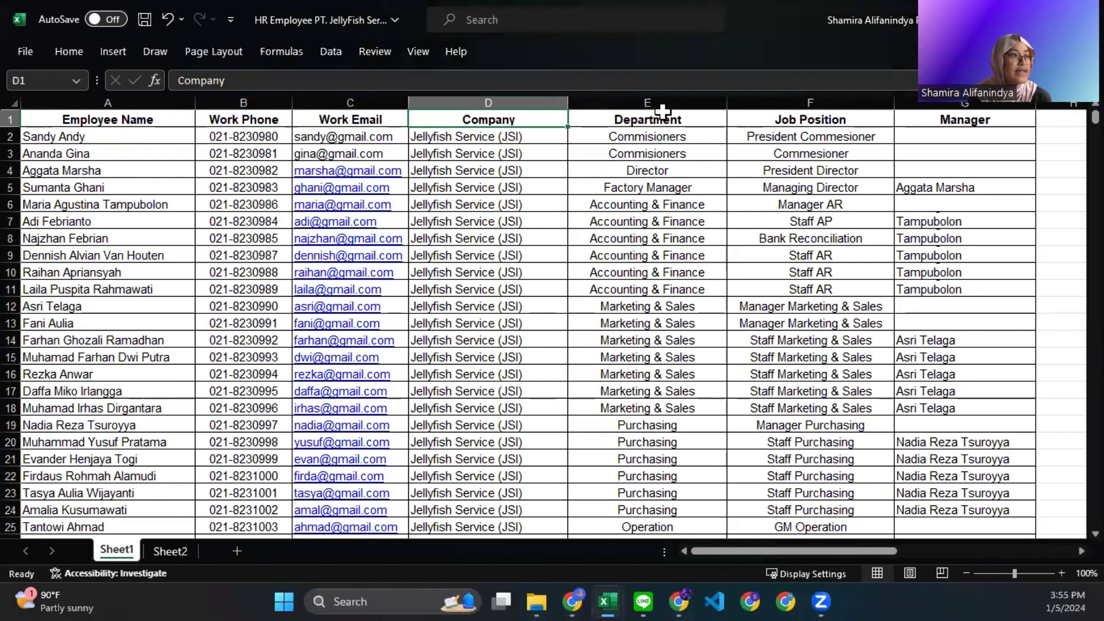
{"action": "left_click", "coordinate": [658, 119]}
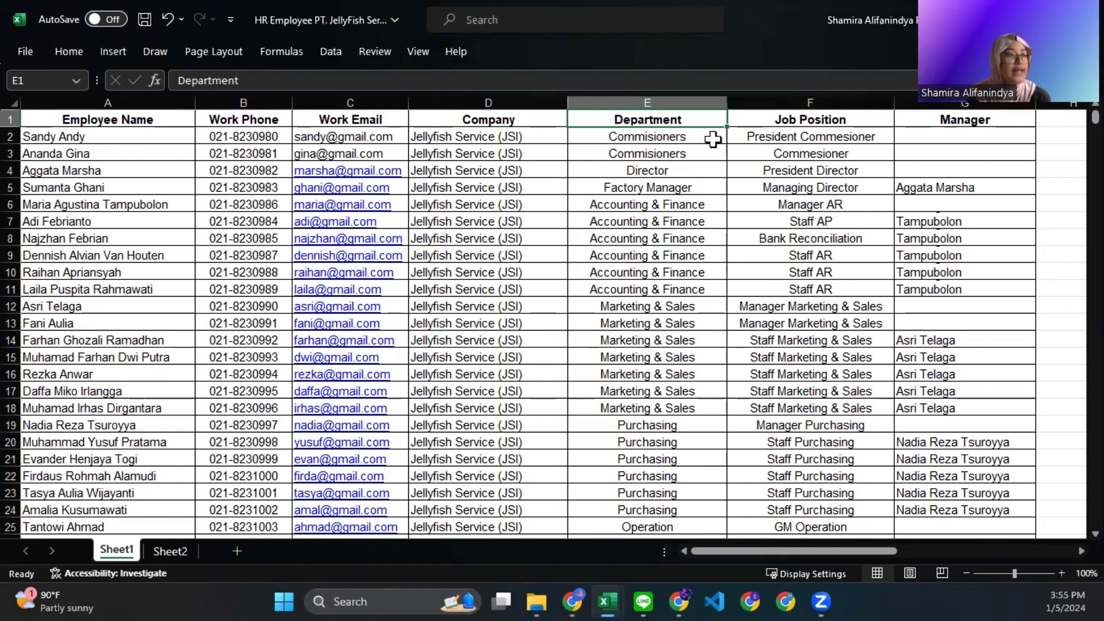
Switch back to Odoo in Chrome, test the employee import and examine the comments on the mapped fields.
{"action": "left_click", "coordinate": [580, 584]}
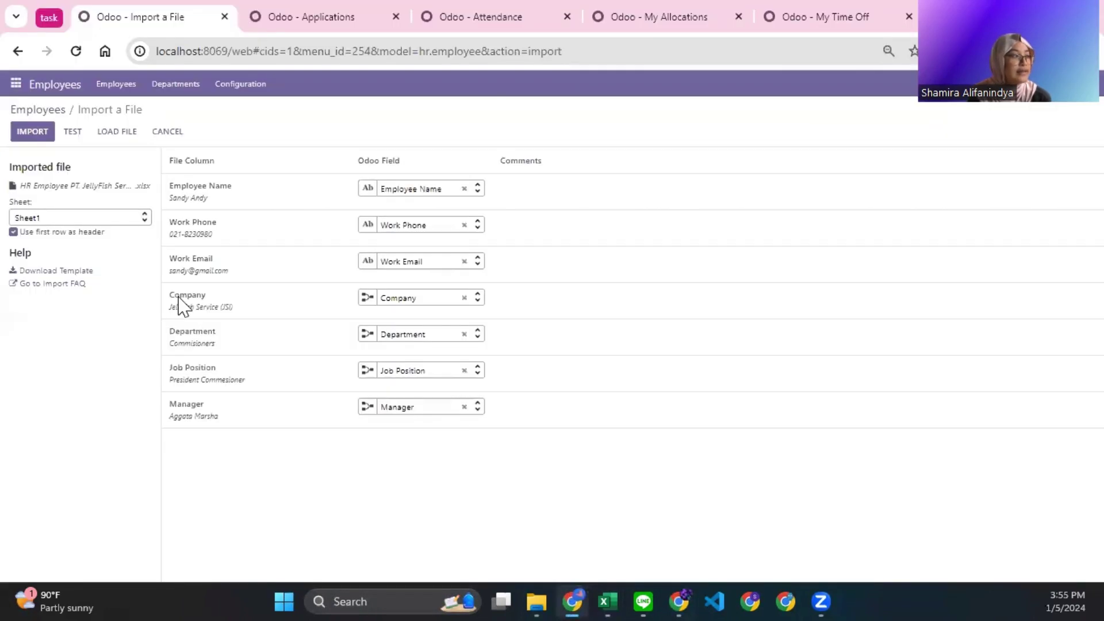
{"action": "left_click", "coordinate": [73, 132]}
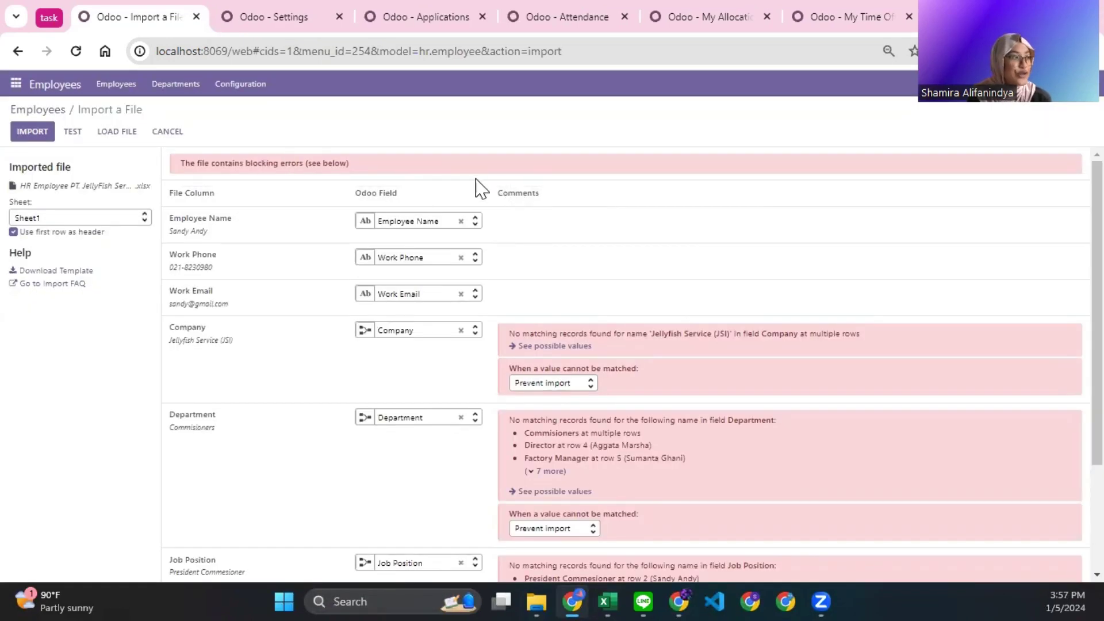
{"action": "scroll", "coordinate": [678, 304], "scroll_direction": "down", "scroll_amount": 3}
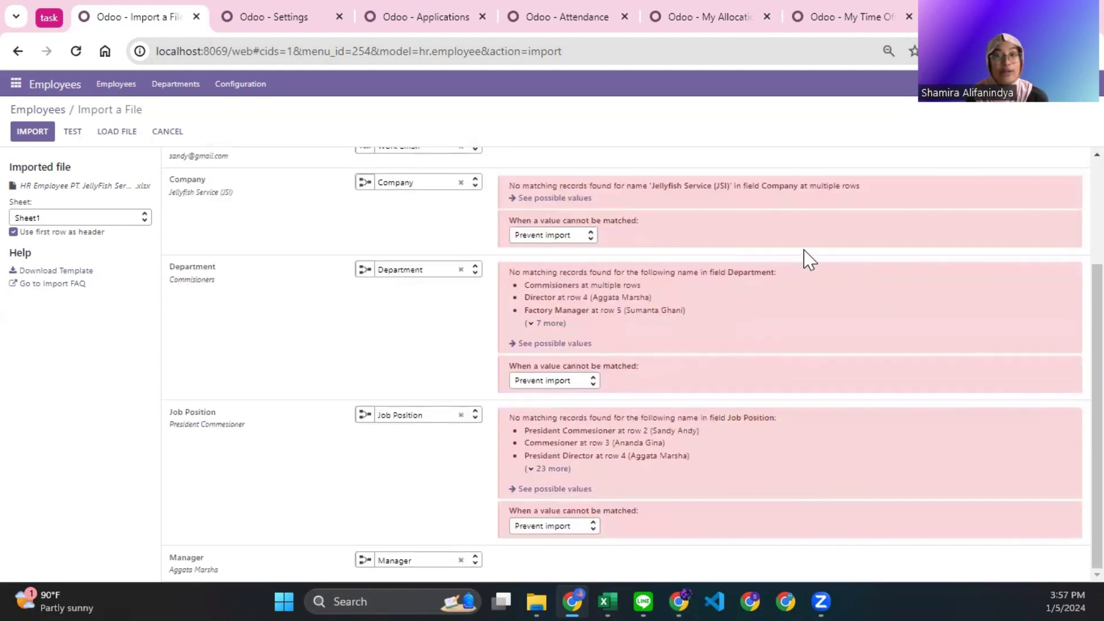
{"action": "scroll", "coordinate": [810, 258], "scroll_direction": "up", "scroll_amount": 3}
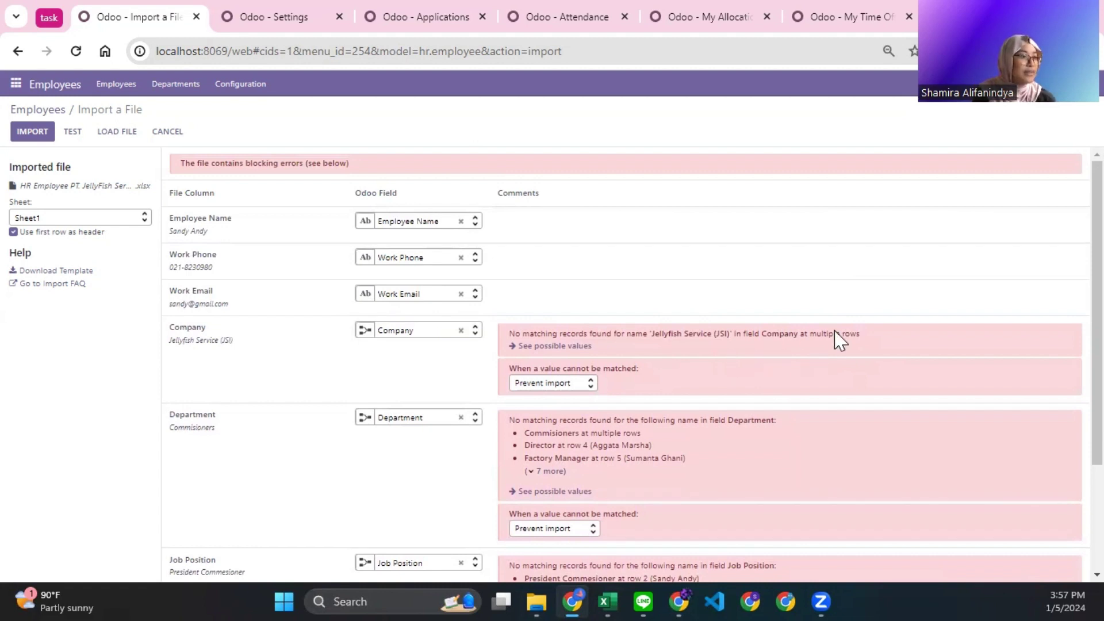
{"action": "scroll", "coordinate": [840, 339], "scroll_direction": "up", "scroll_amount": 3, "text": "ctrl"}
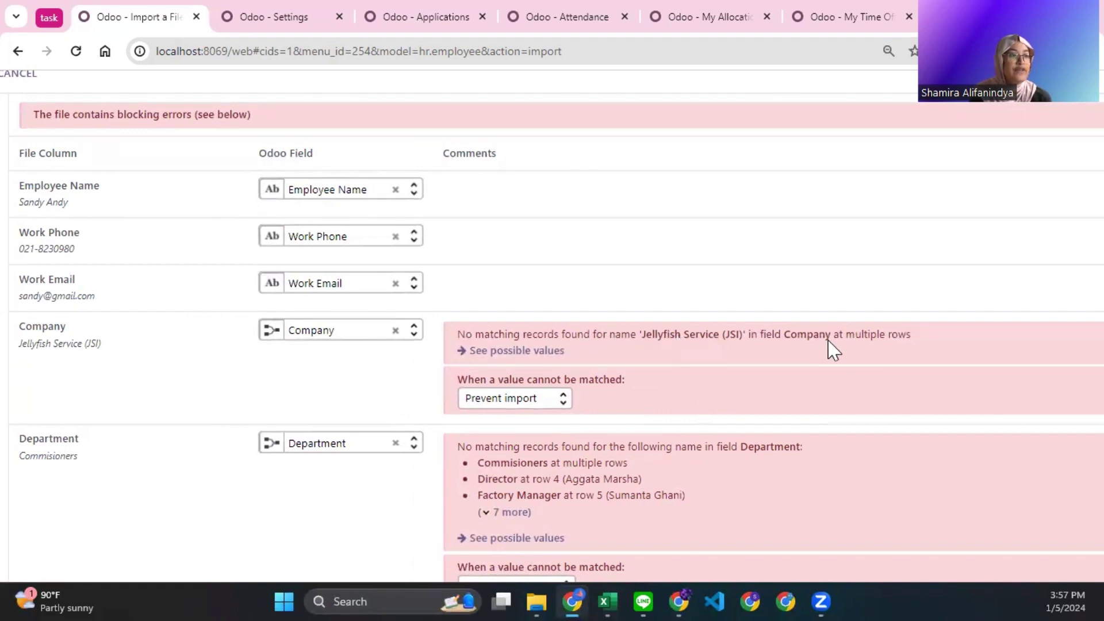
{"action": "scroll", "coordinate": [827, 340], "scroll_direction": "down", "scroll_amount": 3}
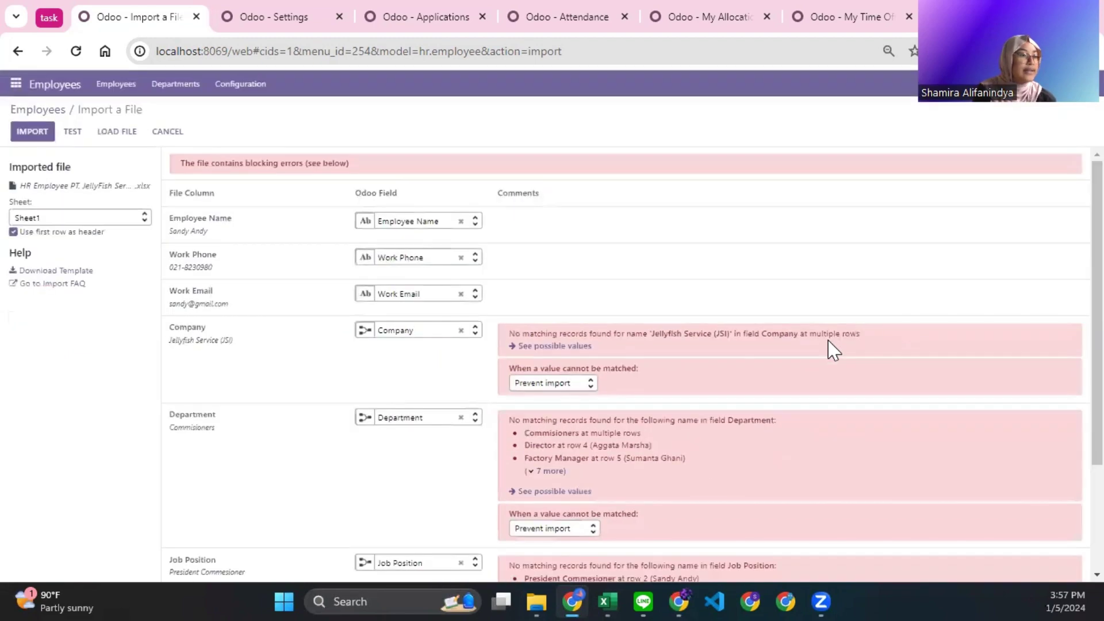
Switch to the HR Employee workbook in Excel and check the values in Sheet1's Company column.
{"action": "mouse_move", "coordinate": [604, 598]}
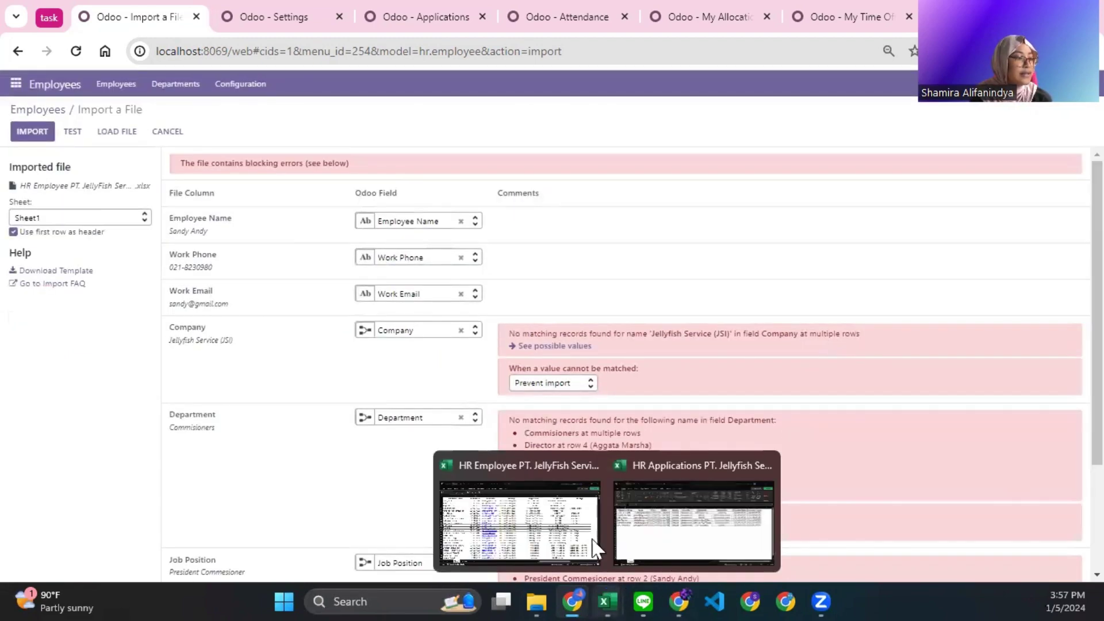
{"action": "left_click", "coordinate": [555, 506]}
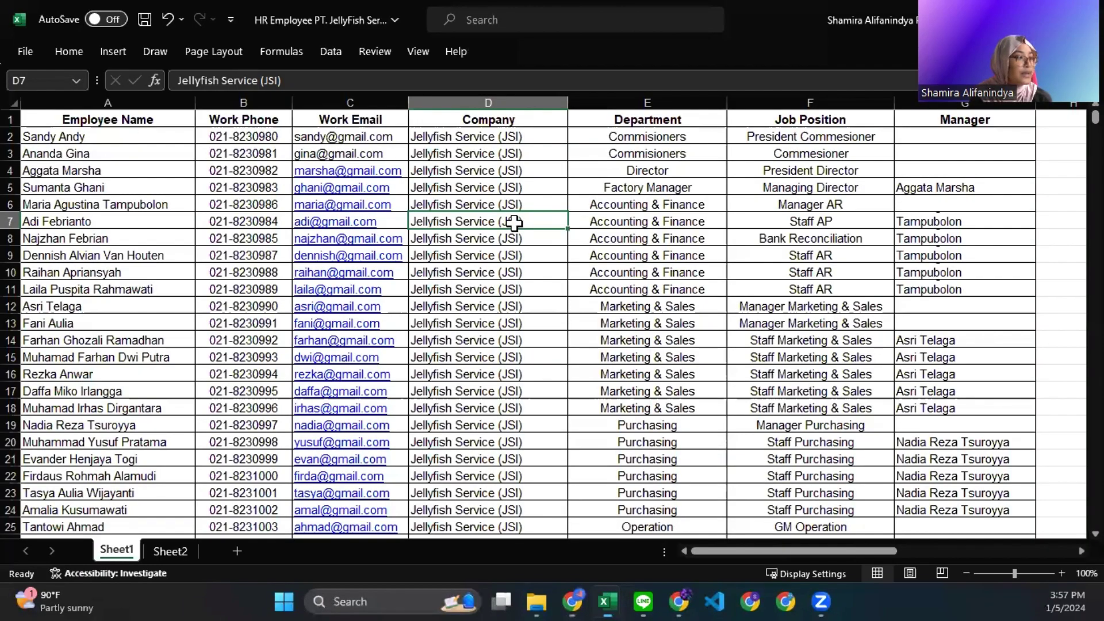
{"action": "left_click", "coordinate": [532, 124]}
{"action": "left_click", "coordinate": [541, 150]}
{"action": "left_click", "coordinate": [537, 209]}
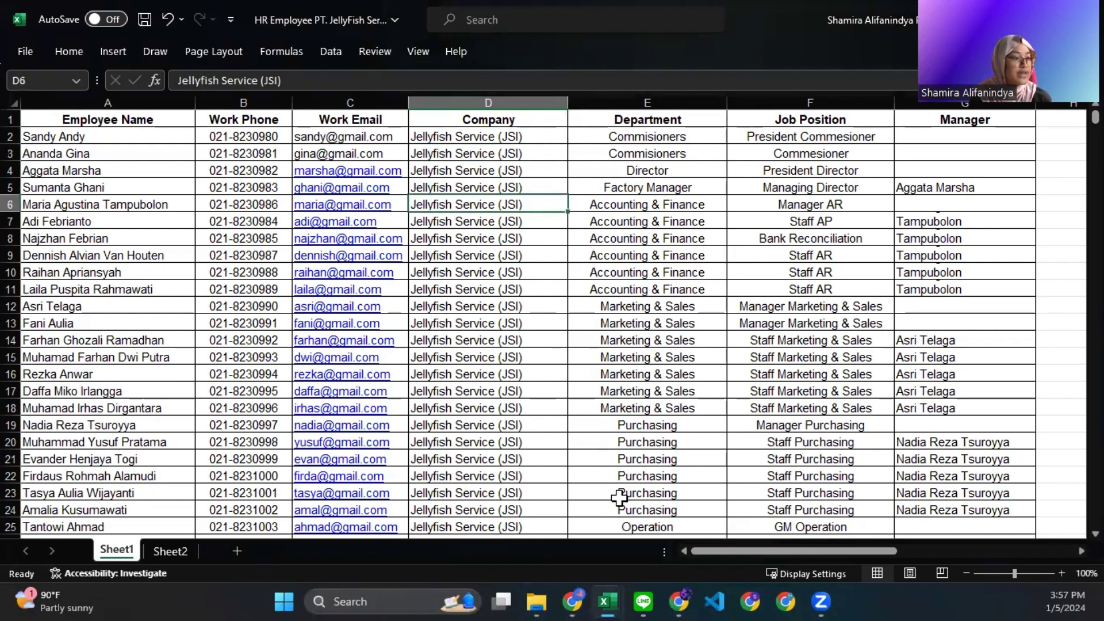
Switch from Excel to Odoo in Chrome and open the General Settings page of the Settings app.
{"action": "left_click", "coordinate": [578, 581]}
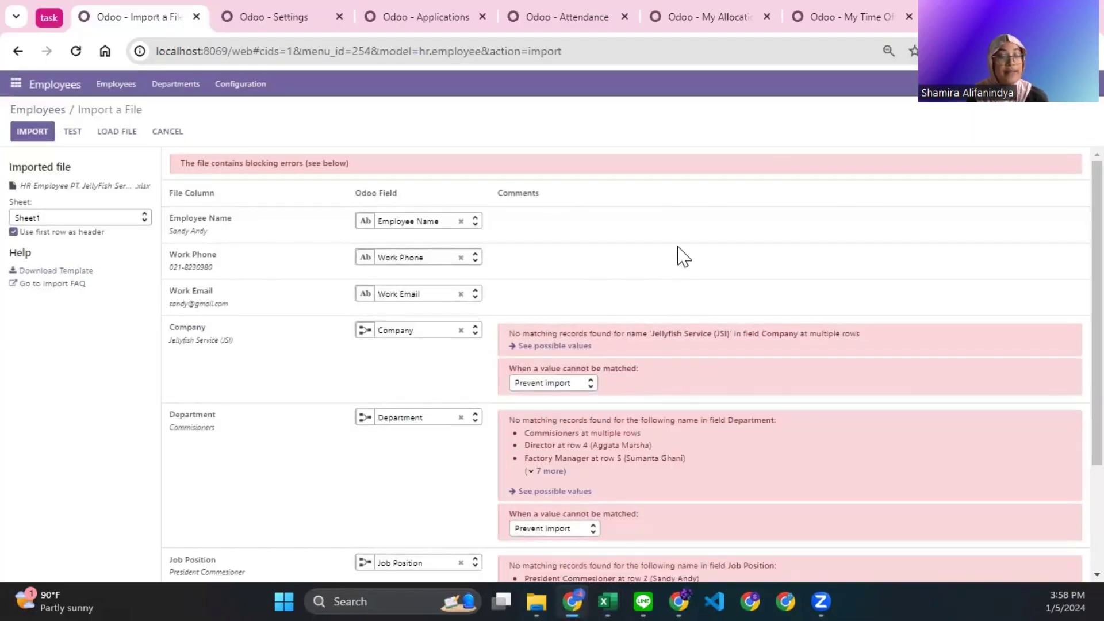
{"action": "left_click", "coordinate": [266, 14]}
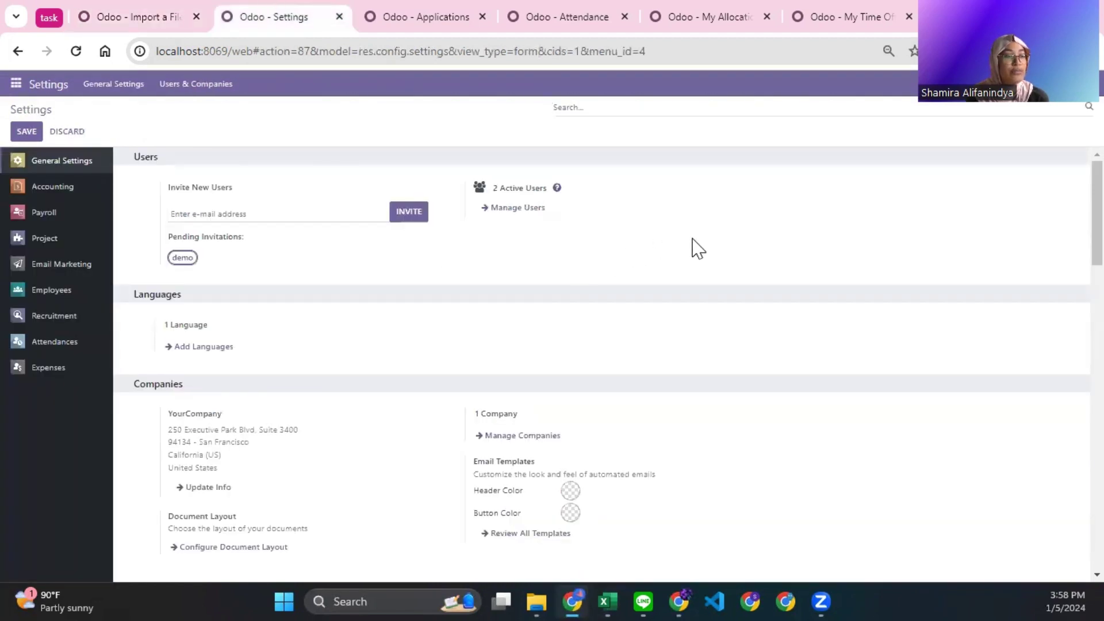
{"action": "scroll", "coordinate": [702, 269], "scroll_direction": "down", "scroll_amount": 5}
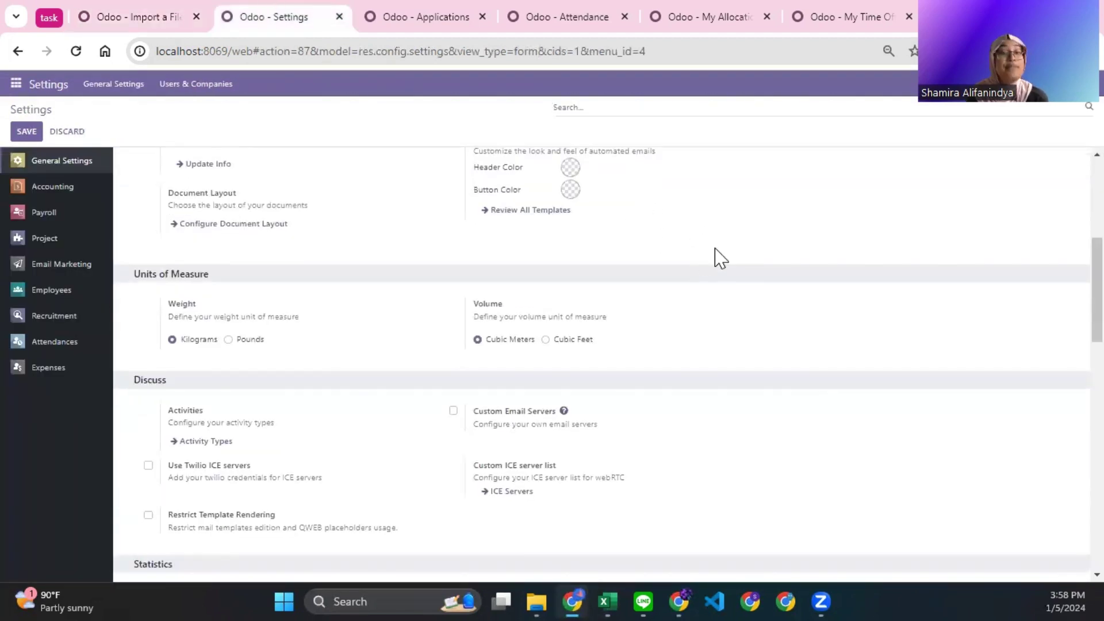
{"action": "scroll", "coordinate": [712, 252], "scroll_direction": "up", "scroll_amount": 5}
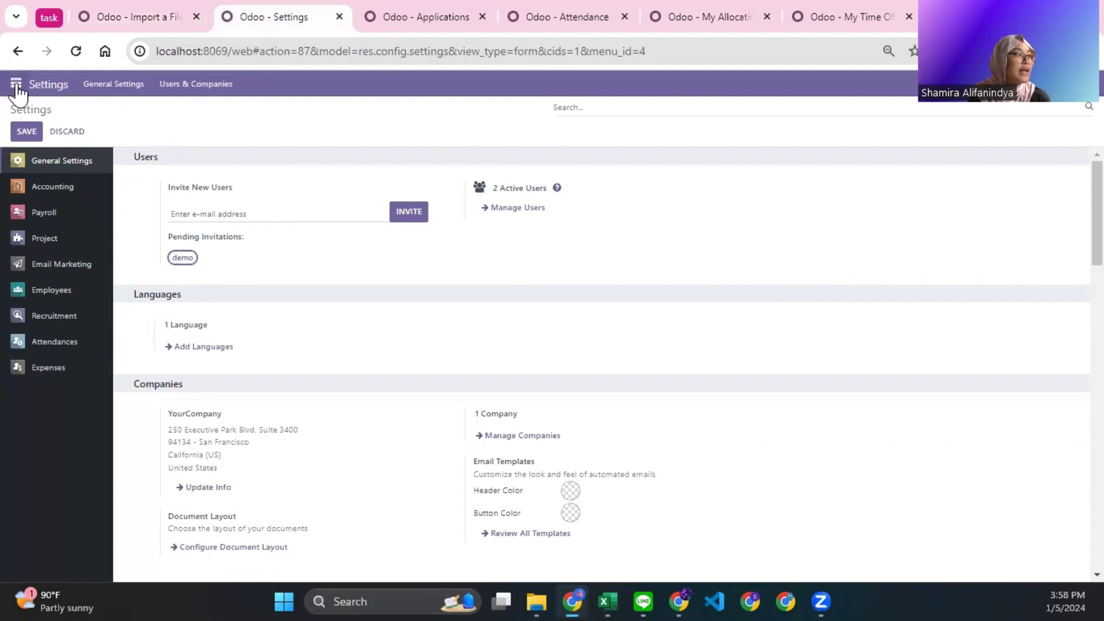
{"action": "left_click", "coordinate": [17, 84]}
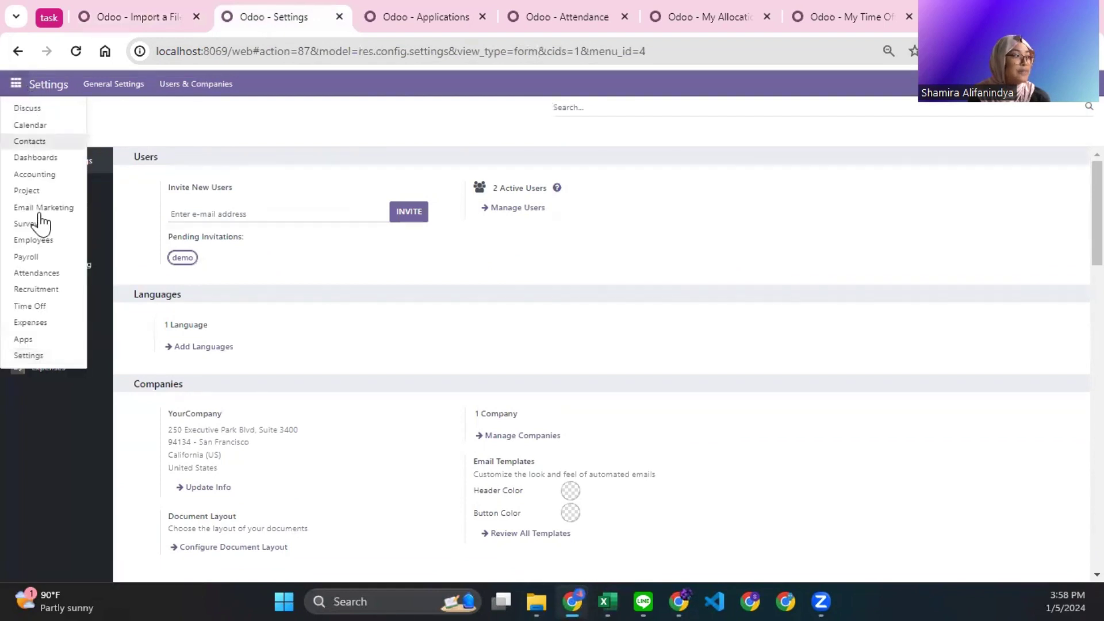
{"action": "left_click", "coordinate": [40, 365]}
Find the Companies section in the general settings and open the YourCompany record for updating its information.
{"action": "scroll", "coordinate": [682, 253], "scroll_direction": "down", "scroll_amount": 1}
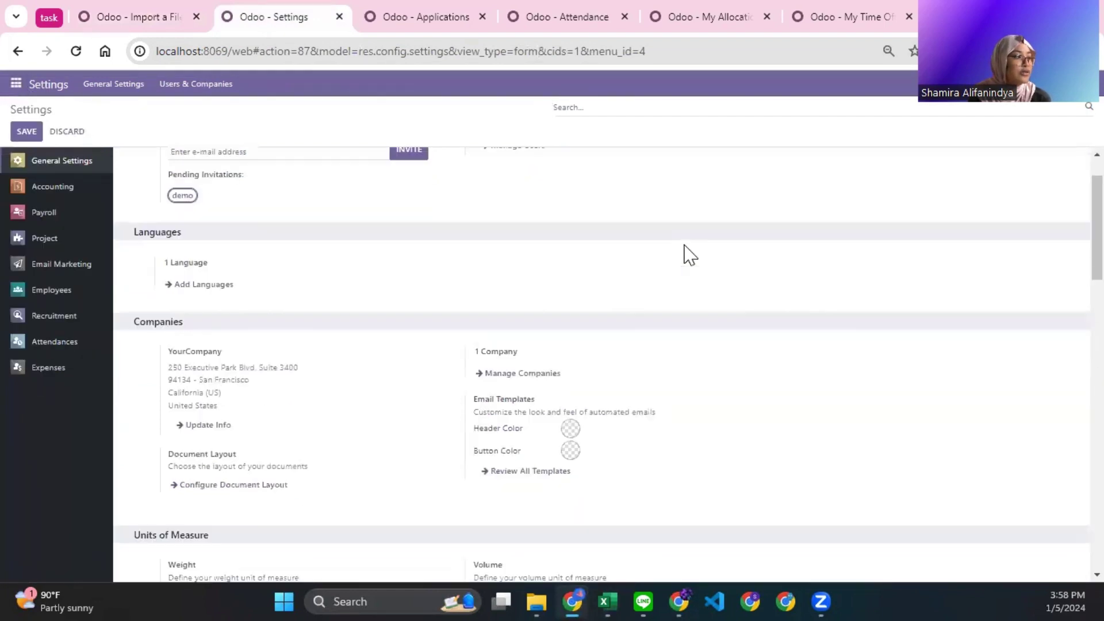
{"action": "left_click_drag", "start_coordinate": [137, 305], "coordinate": [183, 312]}
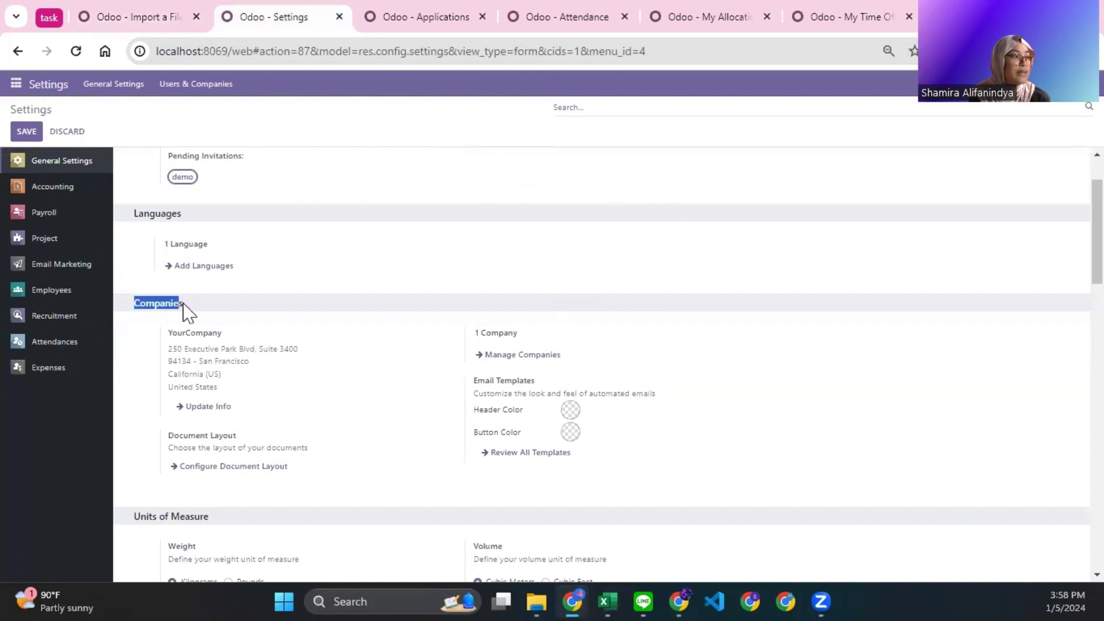
{"action": "left_click", "coordinate": [231, 319]}
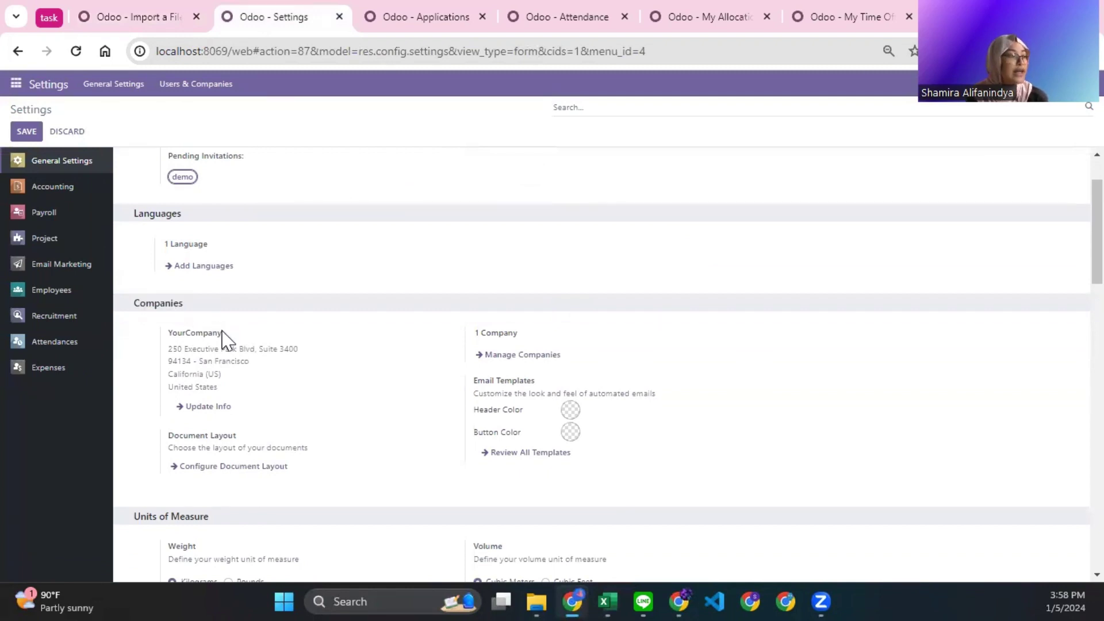
{"action": "left_click_drag", "start_coordinate": [221, 332], "coordinate": [165, 335]}
{"action": "left_click", "coordinate": [238, 332]}
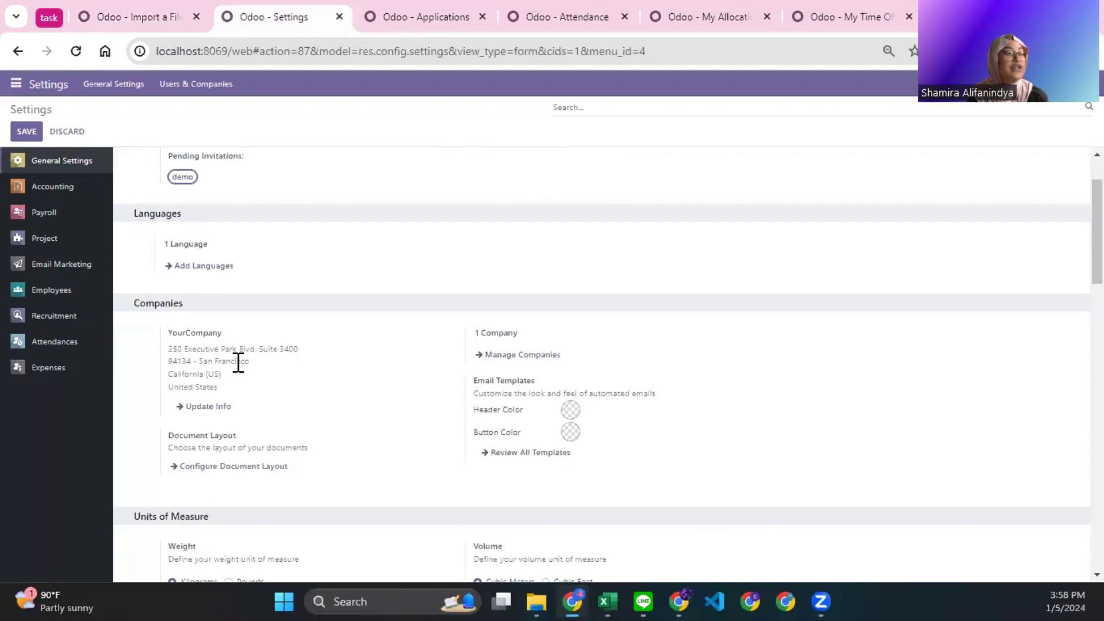
{"action": "left_click", "coordinate": [222, 407]}
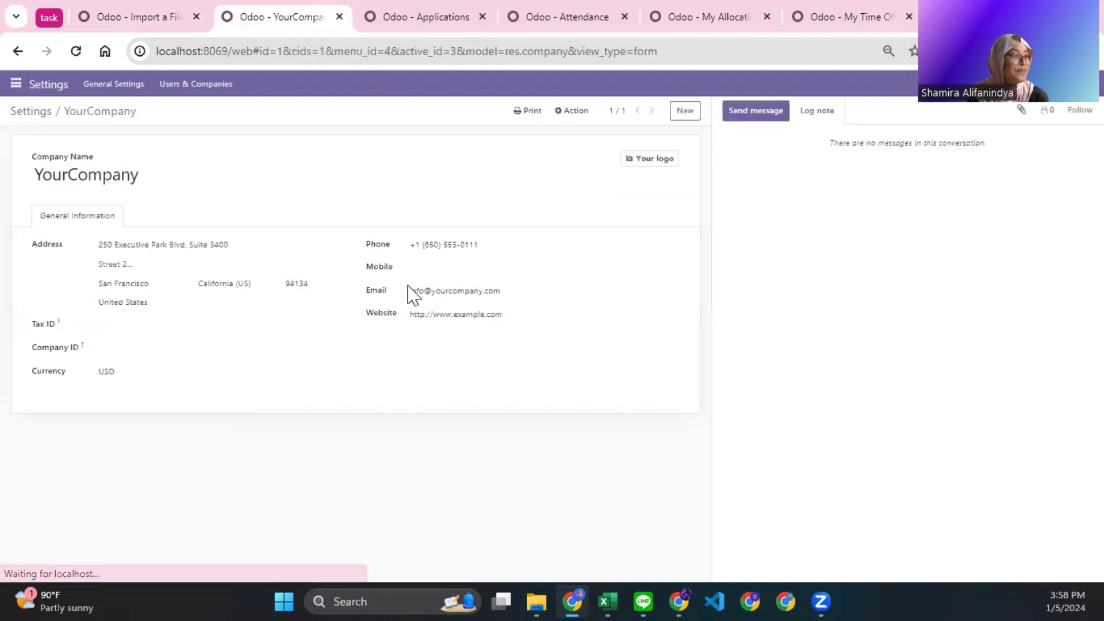
Switch to the HR Employee workbook in Excel and copy the company name from cell D2 of Sheet1.
{"action": "mouse_move", "coordinate": [604, 595]}
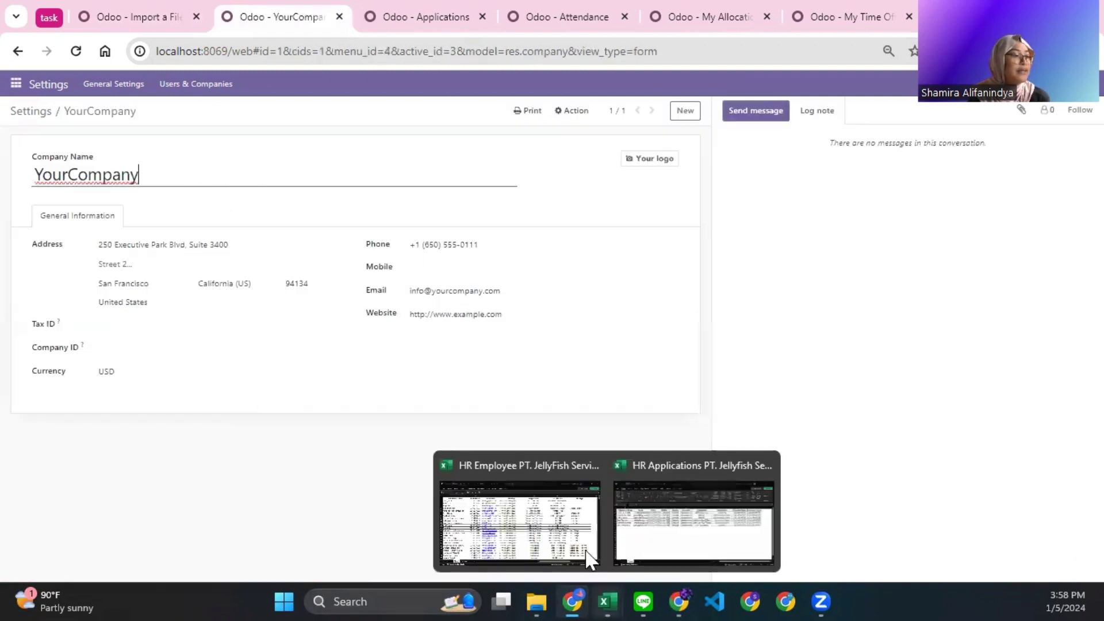
{"action": "left_click", "coordinate": [569, 506]}
{"action": "left_click", "coordinate": [480, 138]}
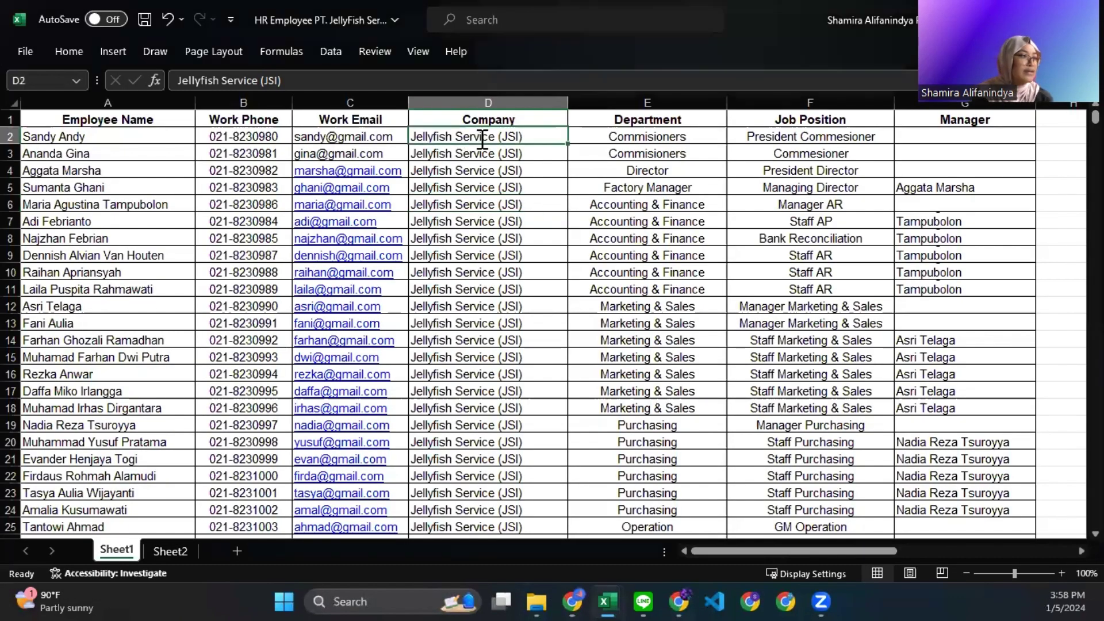
{"action": "double_click", "coordinate": [481, 138]}
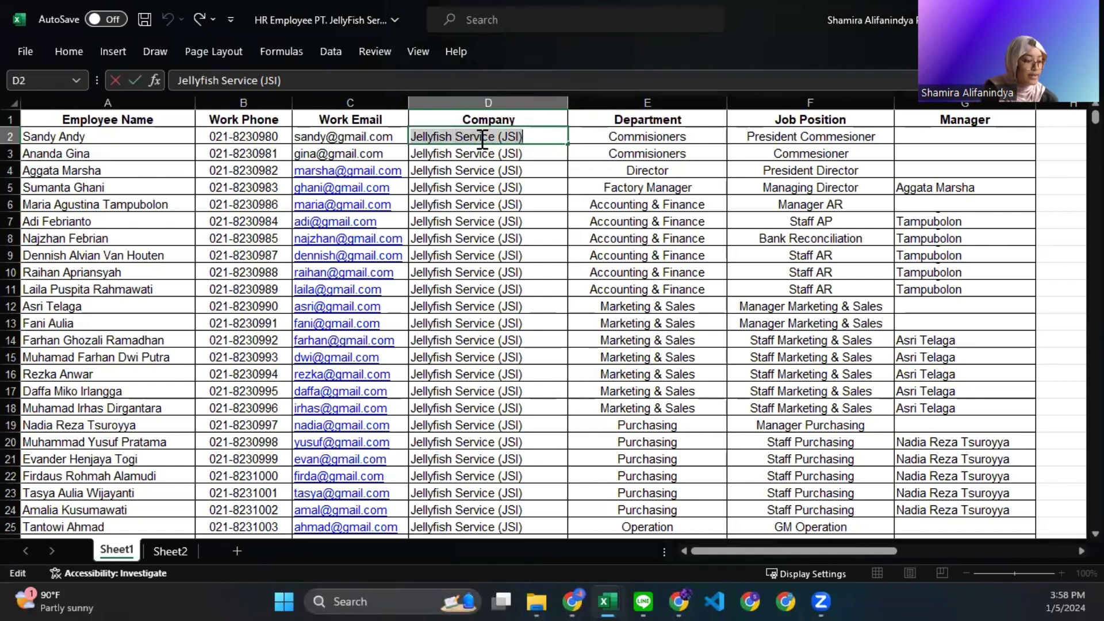
{"action": "left_click", "coordinate": [490, 221]}
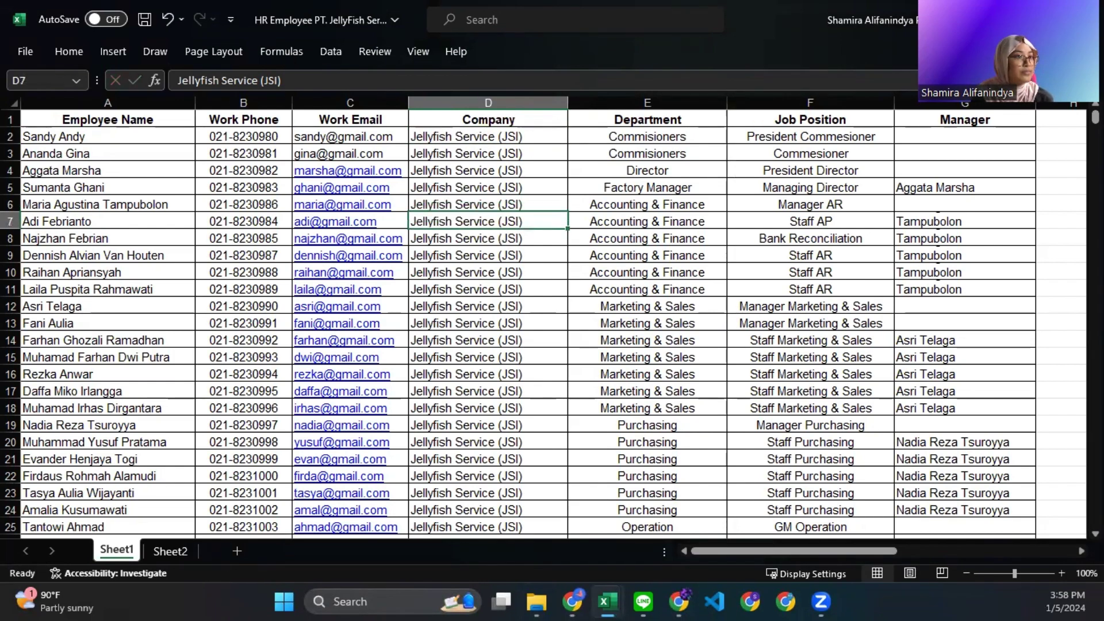
Return to Odoo in Chrome, set the Company Name to Jellyfish Service (JSI) and save the company record.
{"action": "left_click", "coordinate": [1005, 20]}
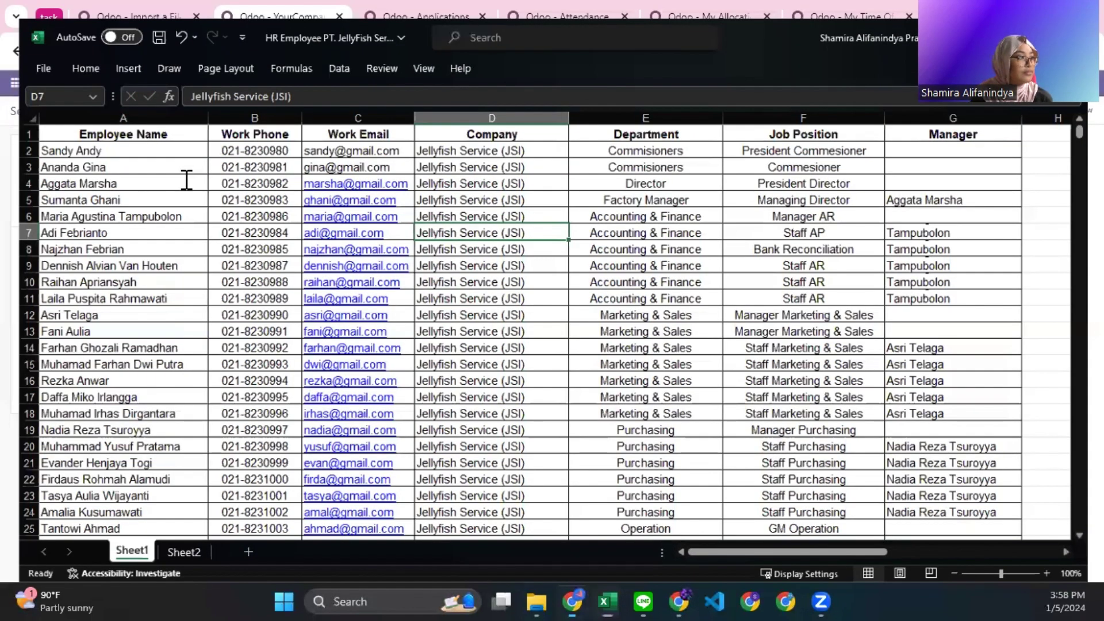
{"action": "type", "text": "Jellyfish Service (JSI)"}
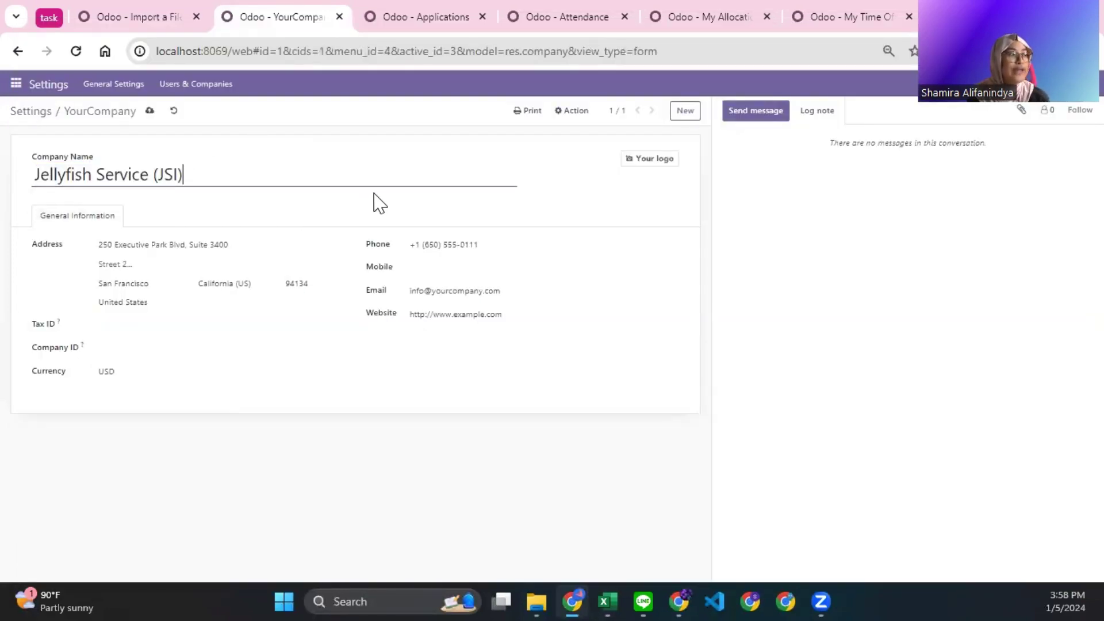
{"action": "left_click_drag", "start_coordinate": [177, 173], "coordinate": [26, 180]}
{"action": "left_click", "coordinate": [187, 175]}
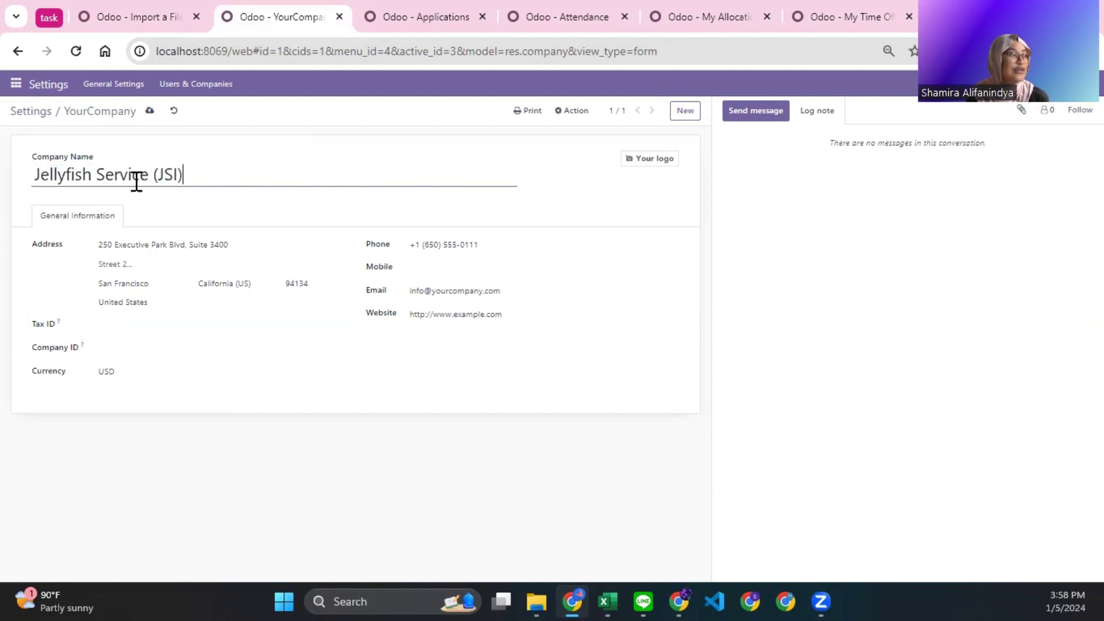
{"action": "left_click_drag", "start_coordinate": [208, 176], "coordinate": [39, 175]}
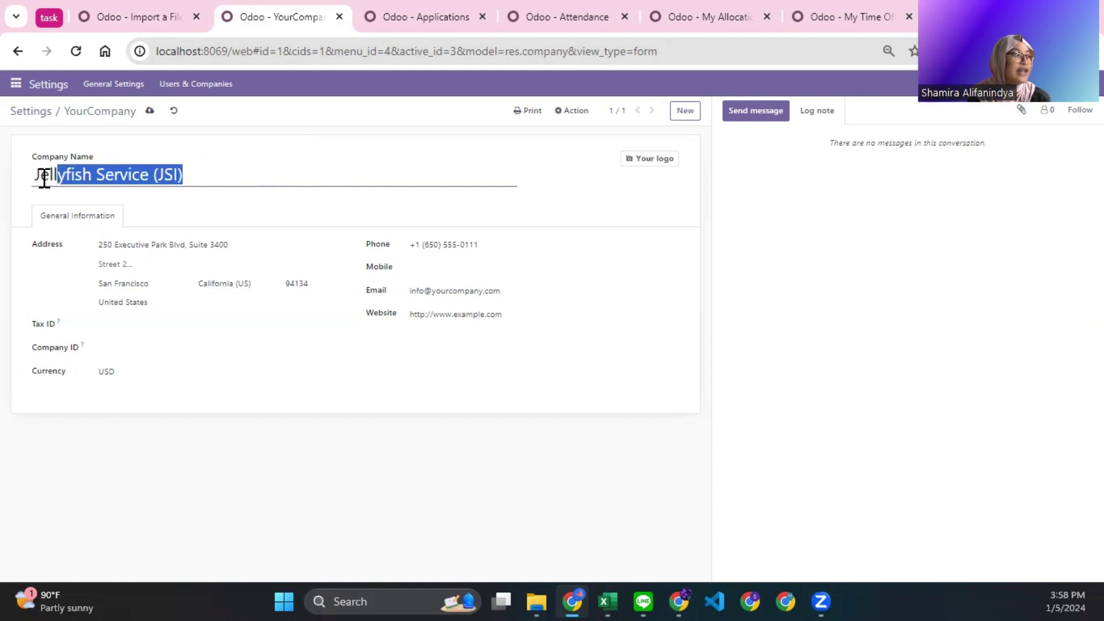
{"action": "left_click", "coordinate": [148, 113]}
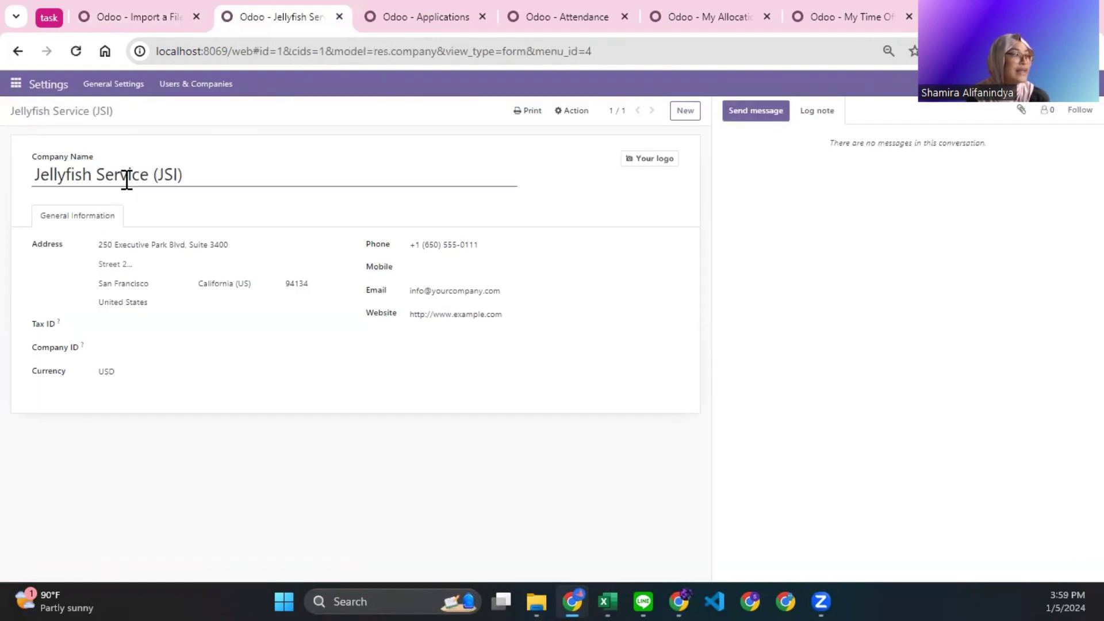
Return to the employee file import, test it again and review the comments on the Company, Department and Job Position fields.
{"action": "left_click", "coordinate": [133, 17]}
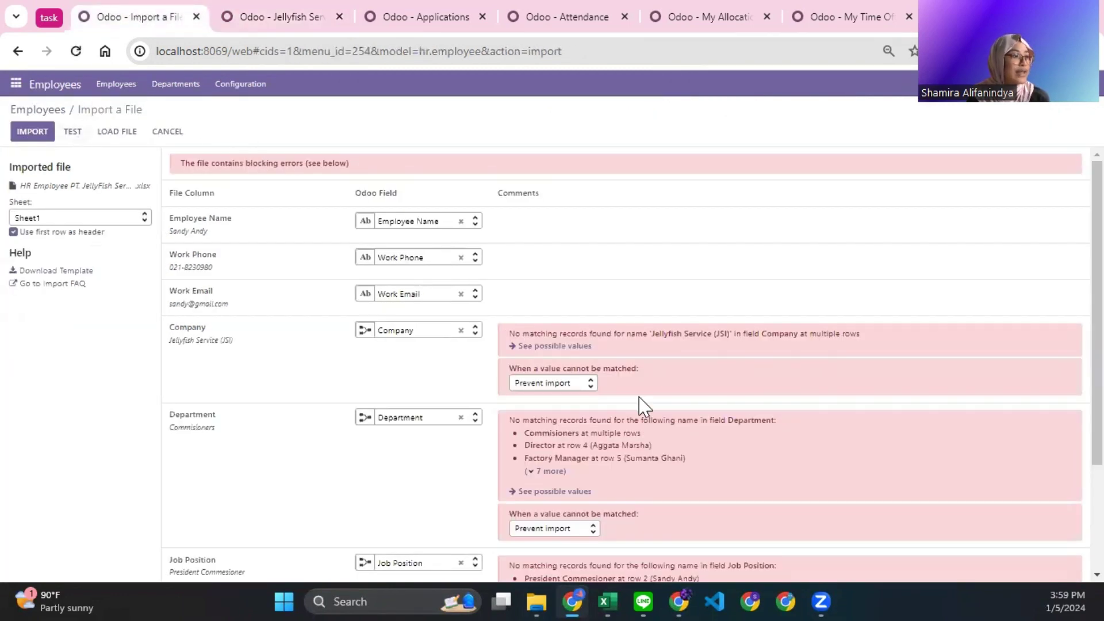
{"action": "left_click", "coordinate": [73, 131]}
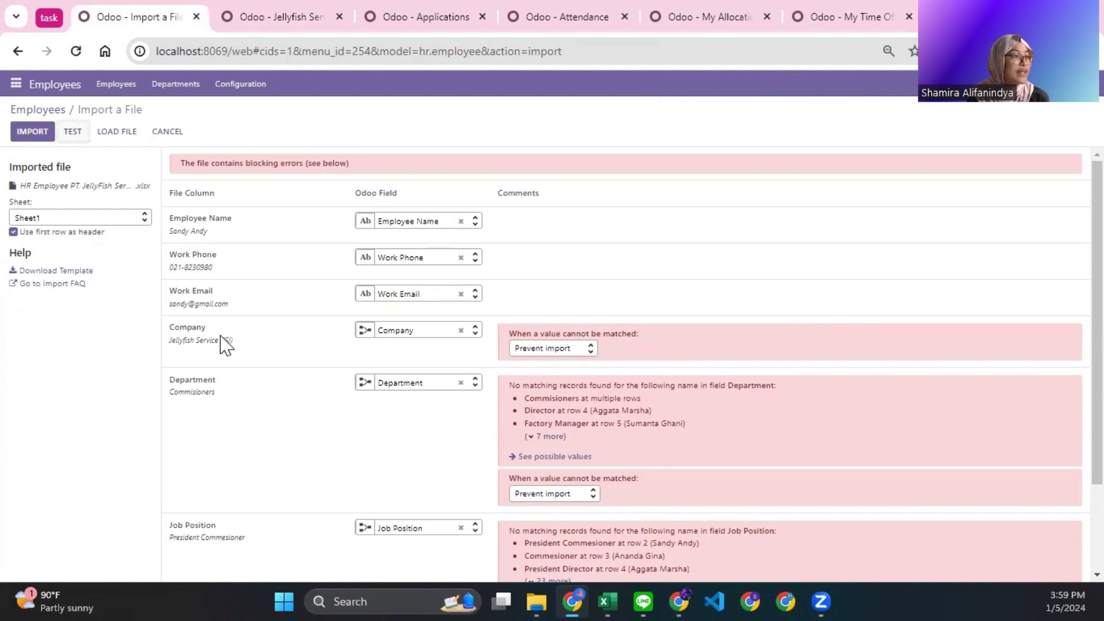
{"action": "scroll", "coordinate": [690, 302], "scroll_direction": "down", "scroll_amount": 2}
{"action": "scroll", "coordinate": [694, 300], "scroll_direction": "down", "scroll_amount": 1}
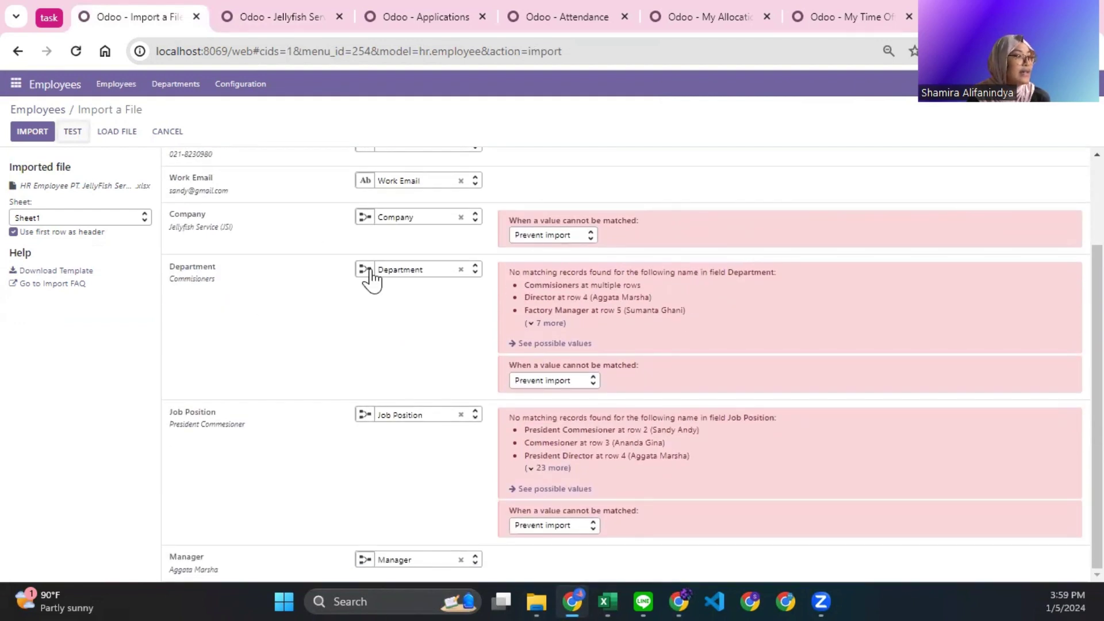
{"action": "scroll", "coordinate": [655, 297], "scroll_direction": "up", "scroll_amount": 5}
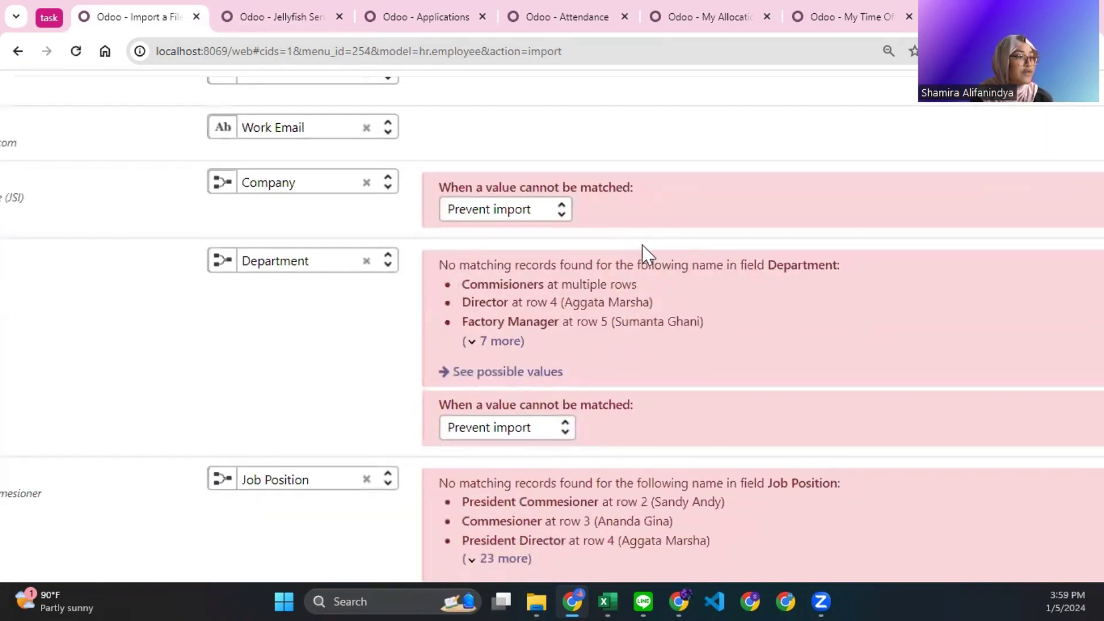
Expand the full list of unmatched names in the Department field's comments and examine it.
{"action": "left_click", "coordinate": [491, 343]}
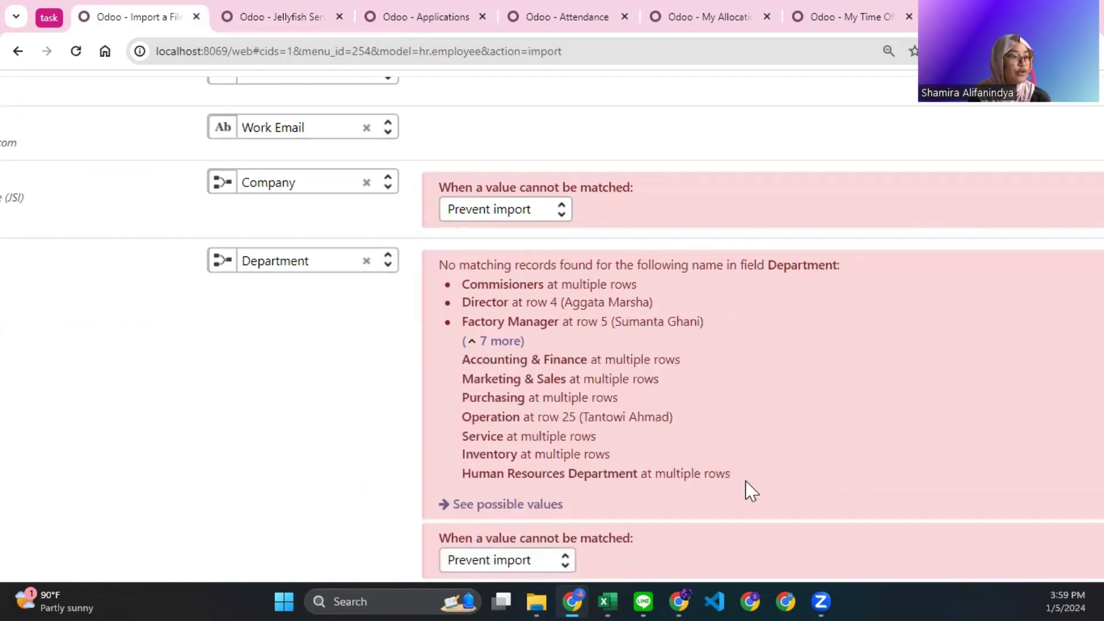
{"action": "left_click_drag", "start_coordinate": [747, 488], "coordinate": [489, 285]}
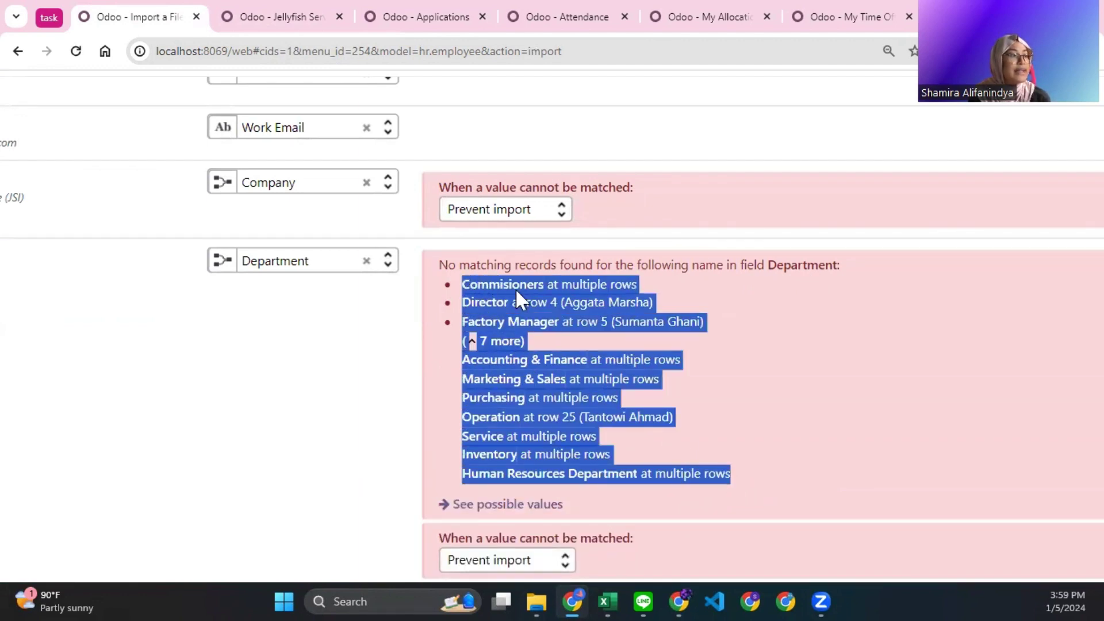
{"action": "left_click", "coordinate": [728, 301]}
{"action": "scroll", "coordinate": [728, 300], "scroll_direction": "down", "scroll_amount": 5}
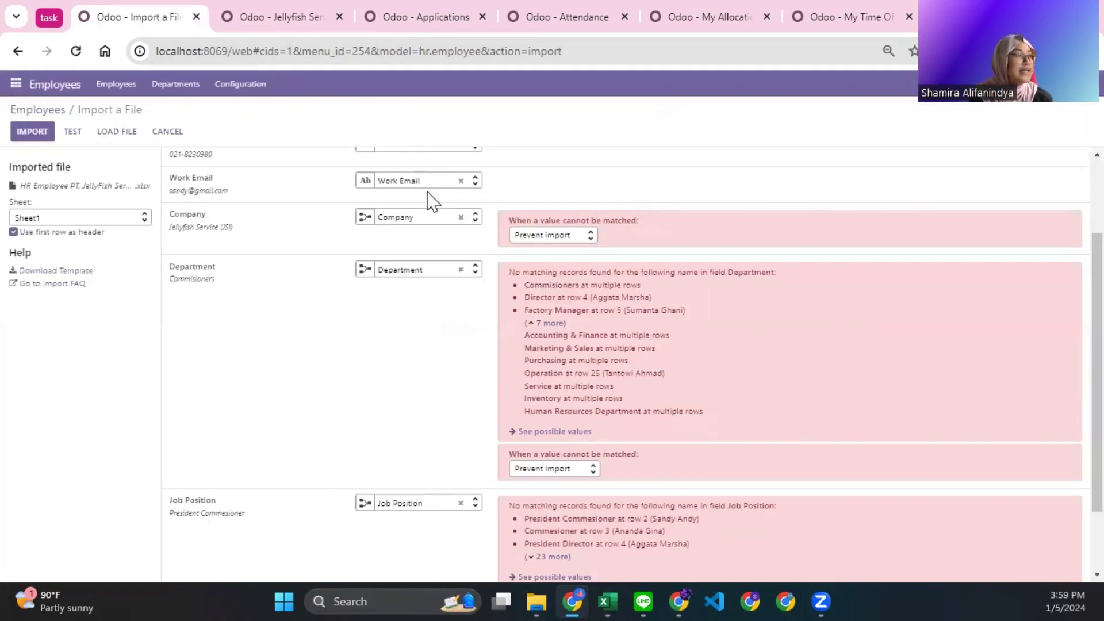
Leave the company record and open the Departments overview of the Employees app.
{"action": "left_click", "coordinate": [274, 17]}
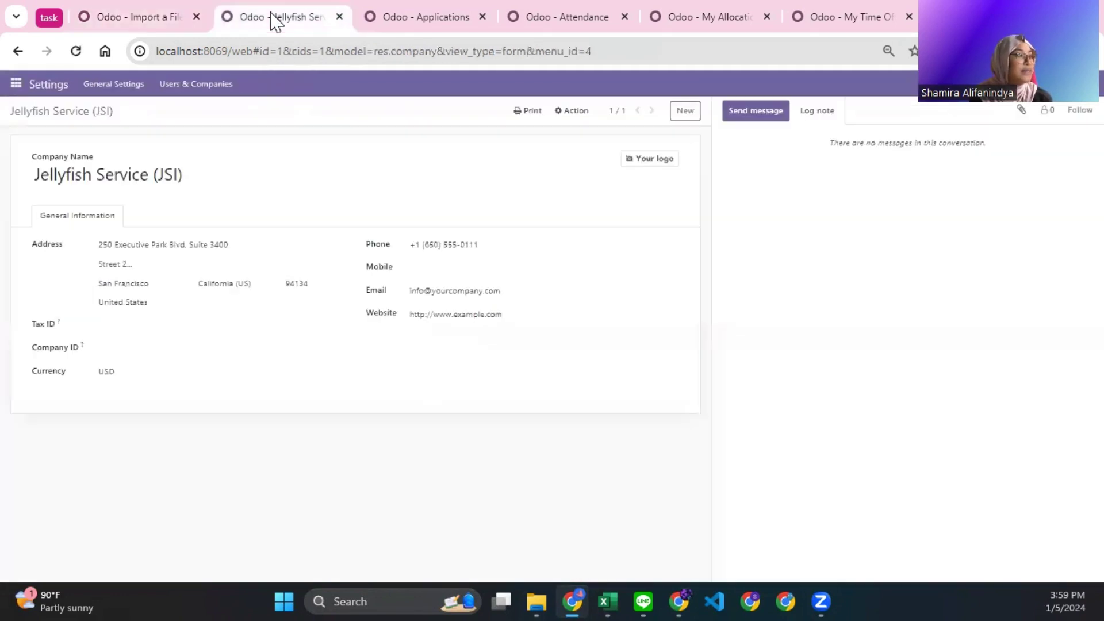
{"action": "left_click", "coordinate": [16, 84]}
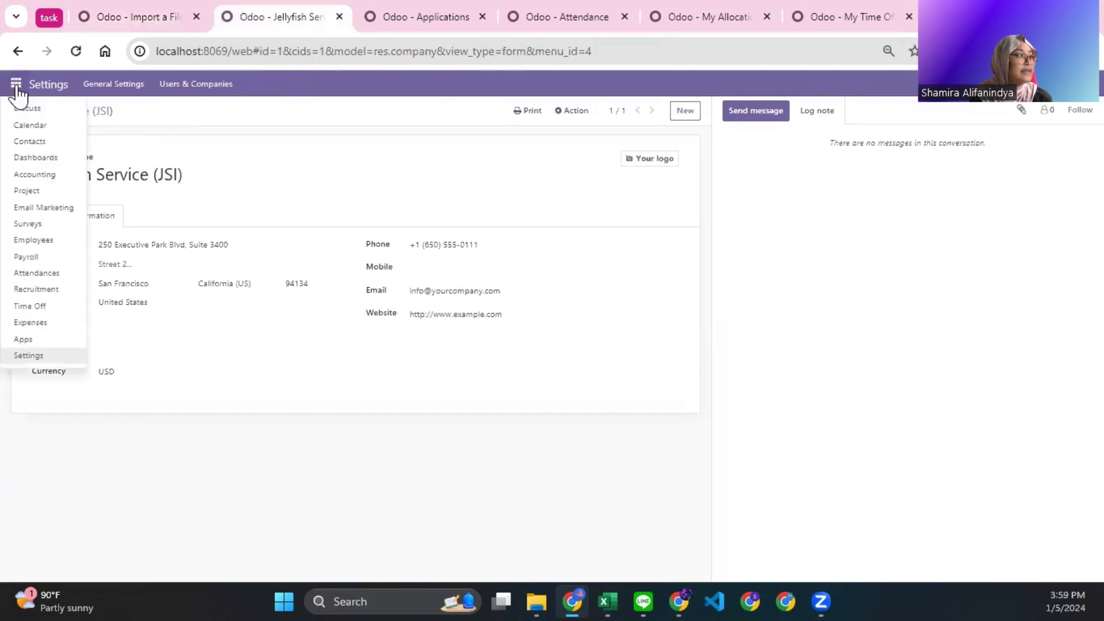
{"action": "left_click", "coordinate": [43, 239]}
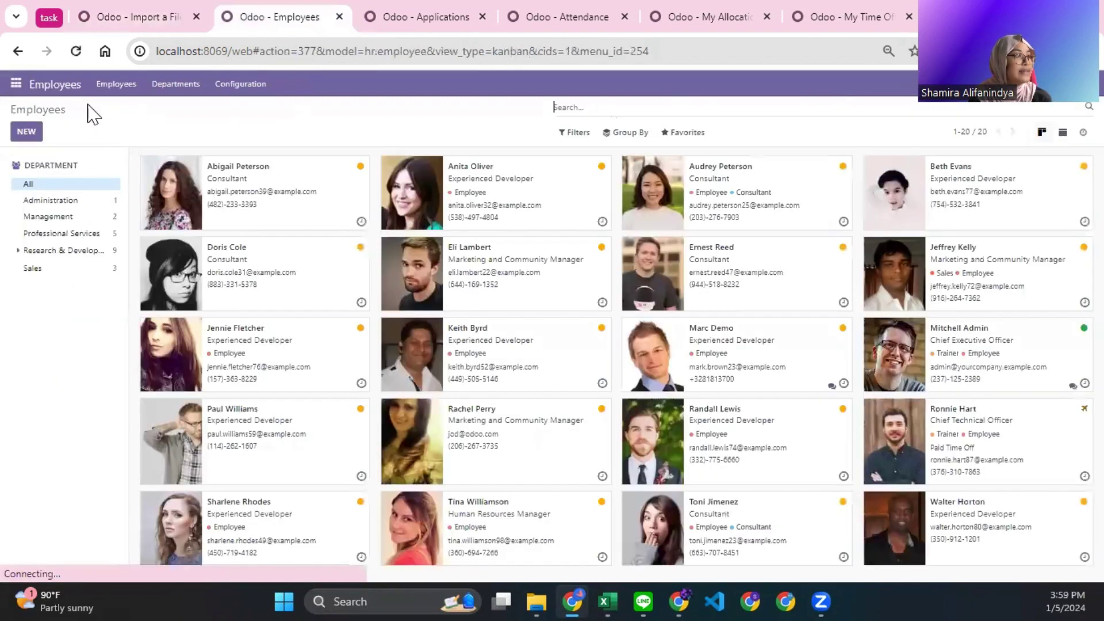
{"action": "left_click", "coordinate": [167, 91]}
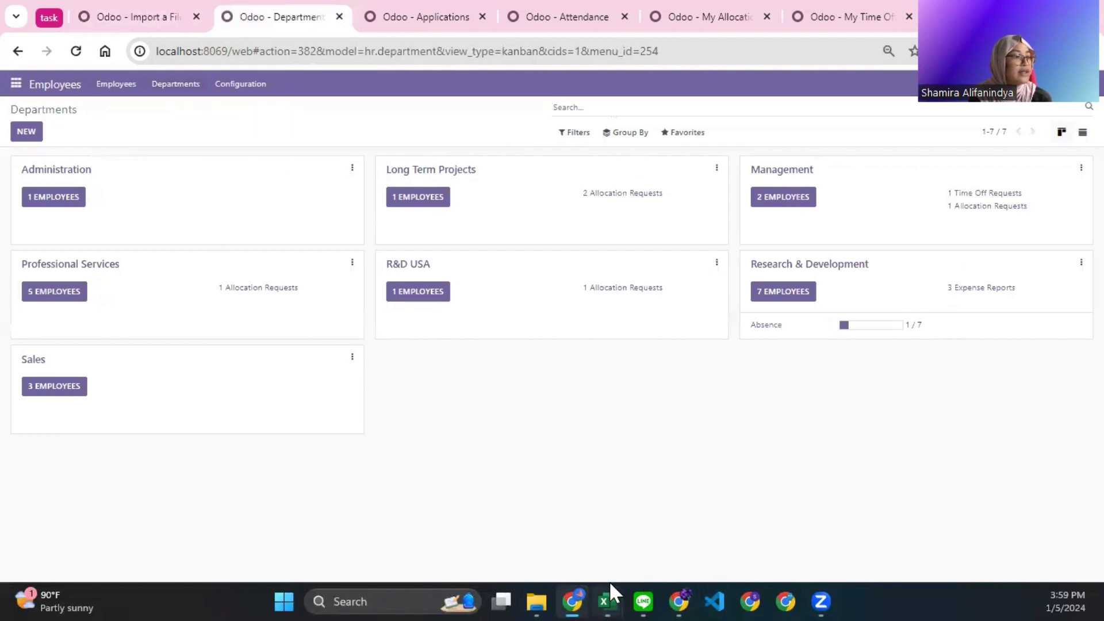
Switch to the HR Employee workbook in Excel and check the values in Sheet1's Department column.
{"action": "mouse_move", "coordinate": [608, 600]}
{"action": "left_click", "coordinate": [547, 531]}
{"action": "left_click", "coordinate": [647, 153]}
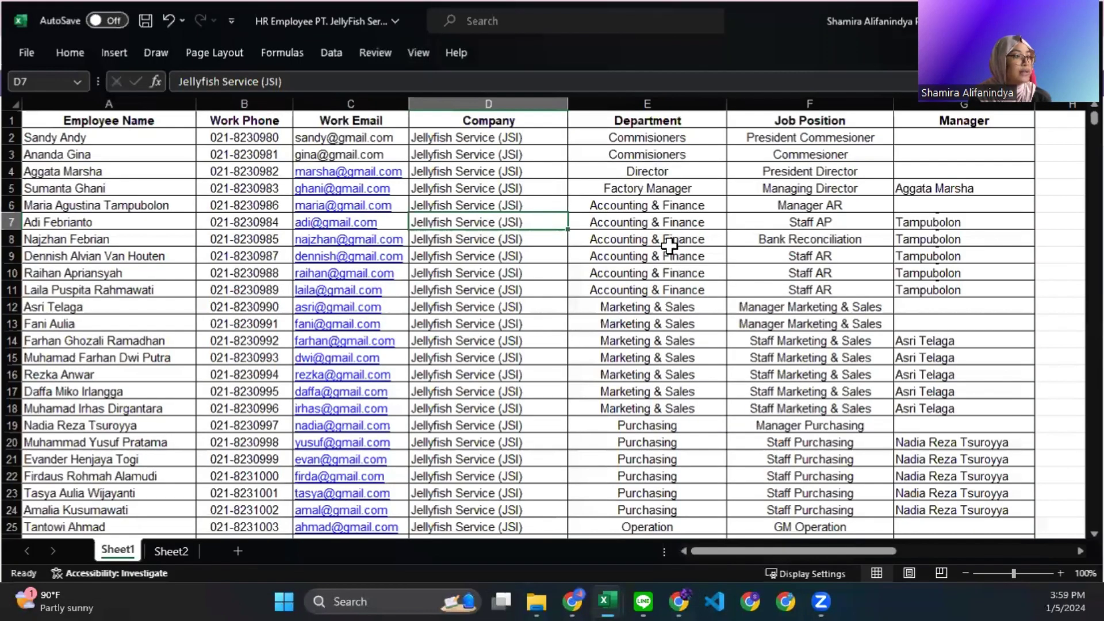
{"action": "left_click", "coordinate": [659, 285]}
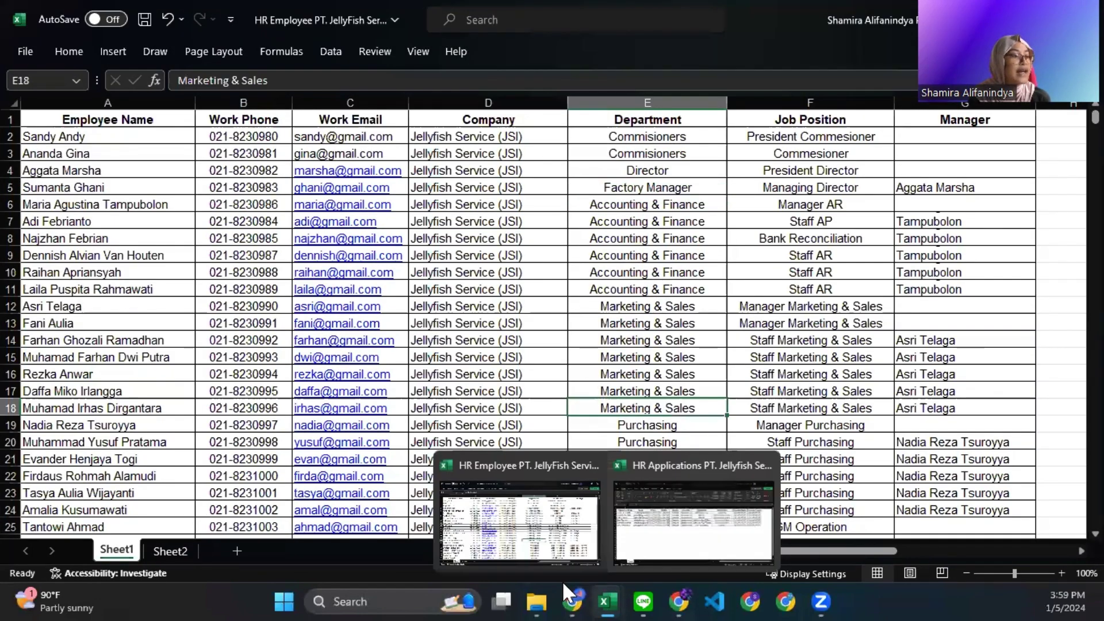
Switch back to Odoo in Chrome and open the record import page for departments.
{"action": "left_click", "coordinate": [539, 483]}
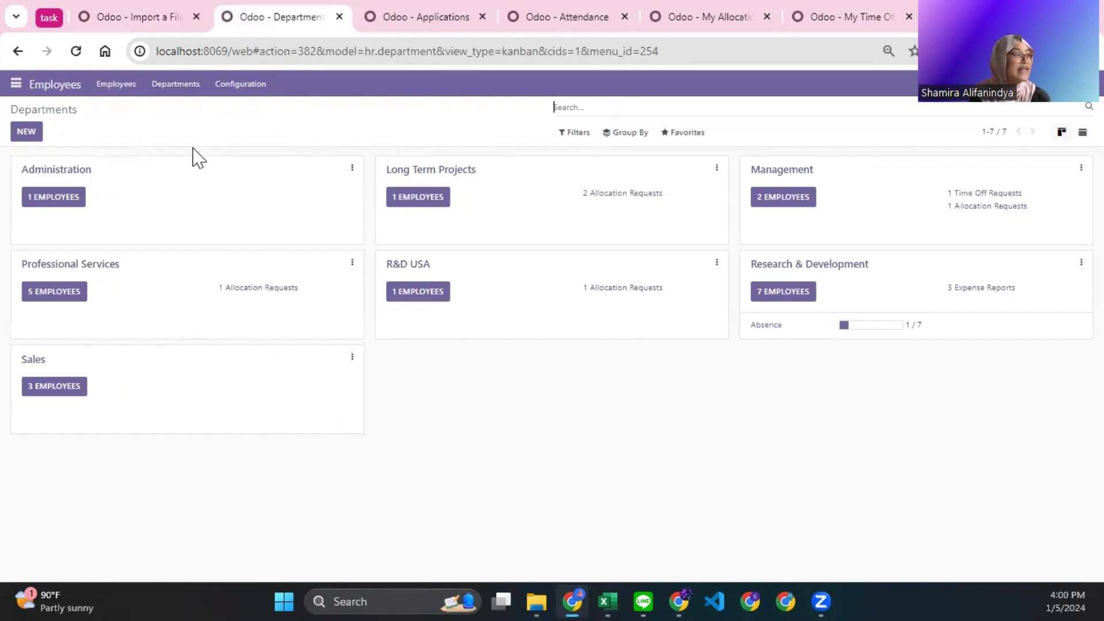
{"action": "left_click", "coordinate": [684, 133]}
{"action": "mouse_move", "coordinate": [699, 151]}
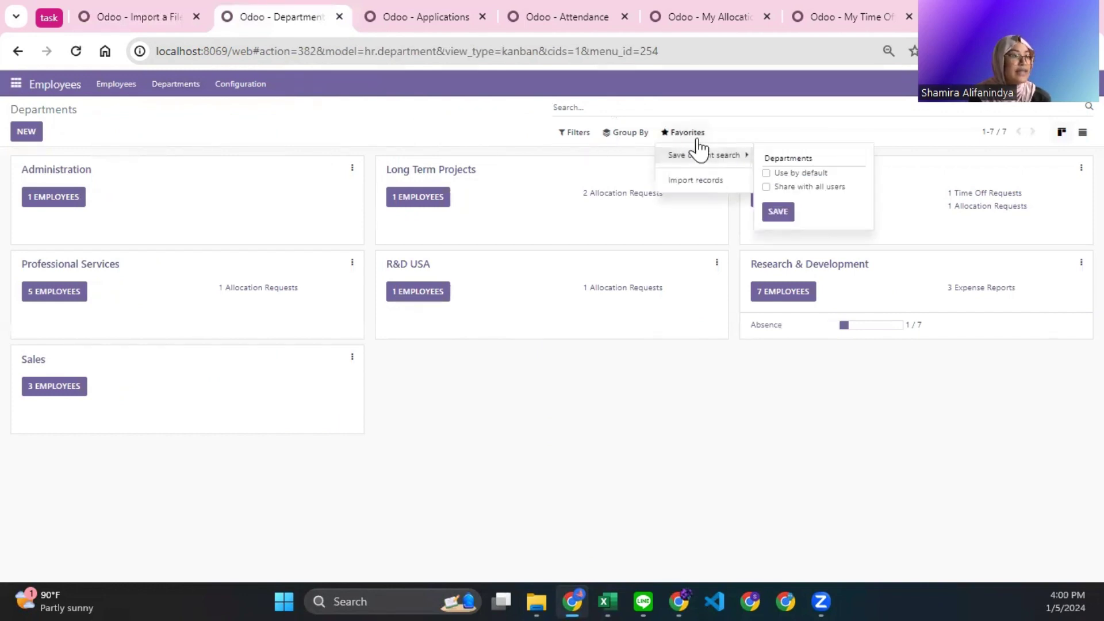
{"action": "left_click", "coordinate": [713, 181]}
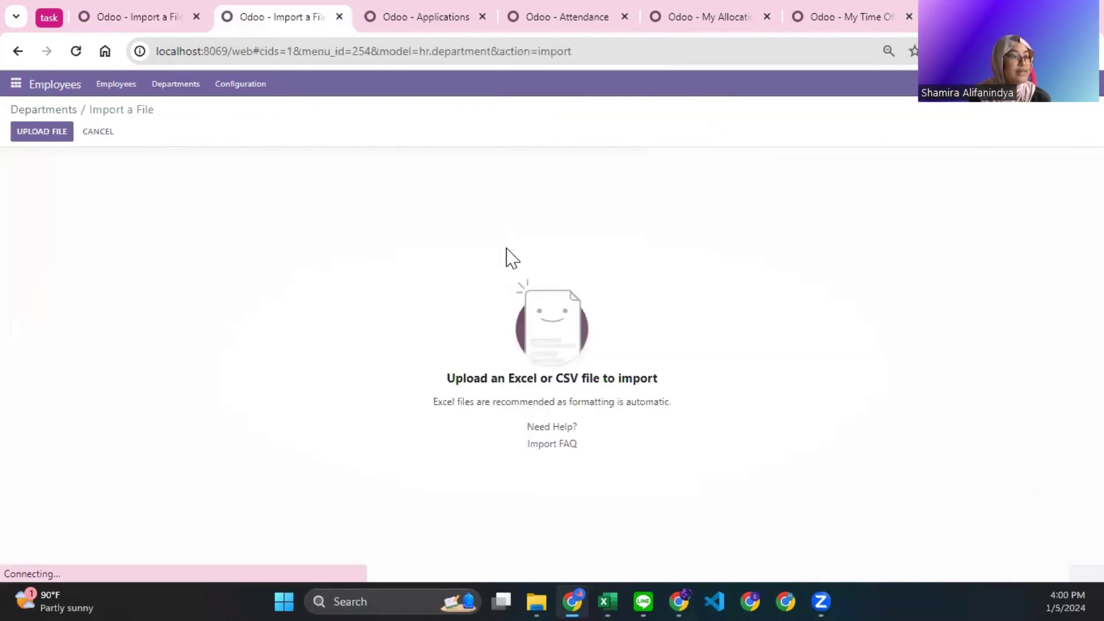
Upload the HR Department PT. JellyFish Service file to the department import and test it.
{"action": "left_click", "coordinate": [33, 131]}
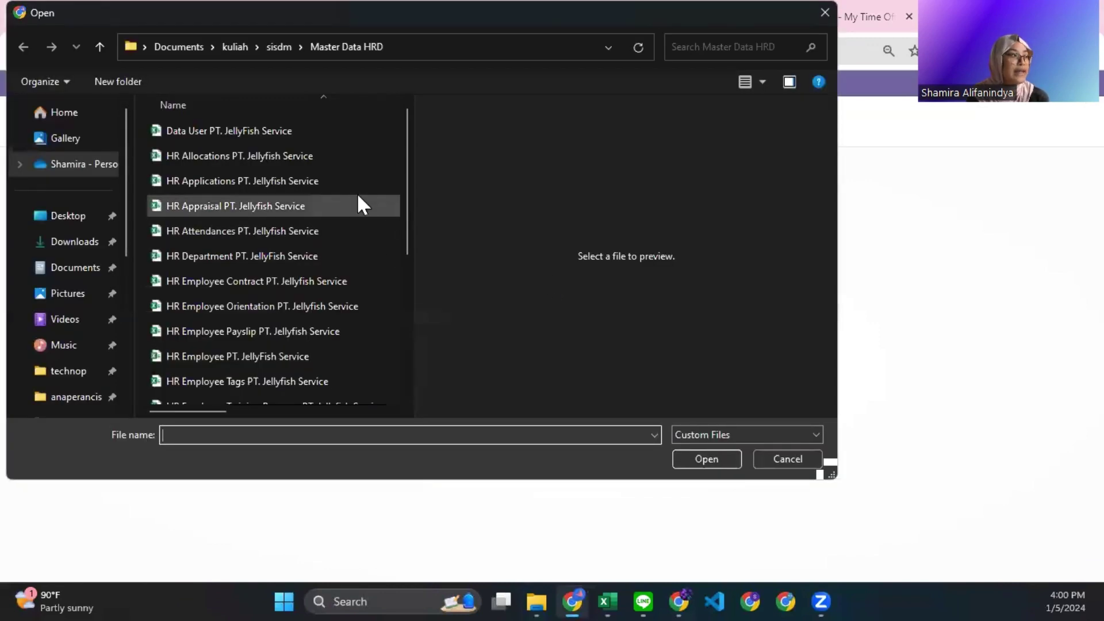
{"action": "left_click", "coordinate": [298, 256]}
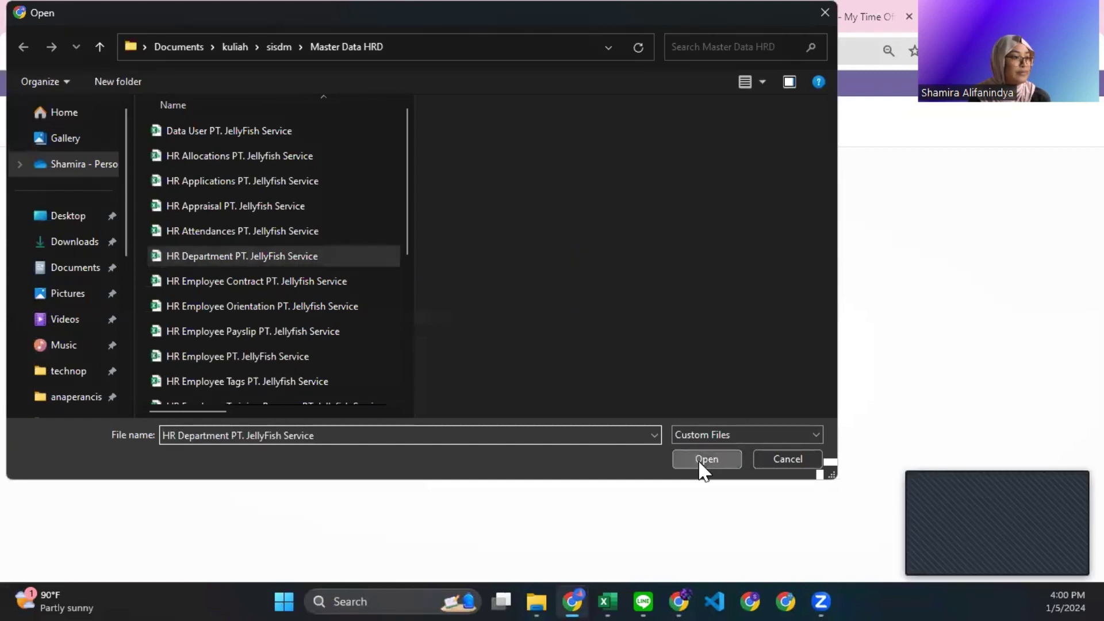
{"action": "left_click", "coordinate": [702, 460]}
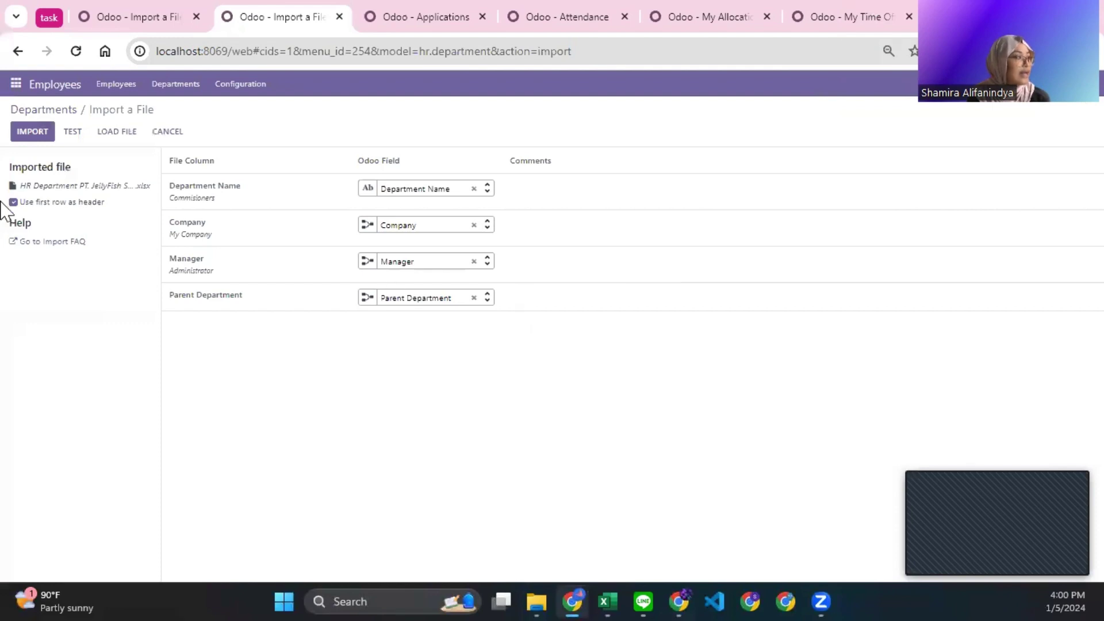
{"action": "left_click", "coordinate": [71, 137]}
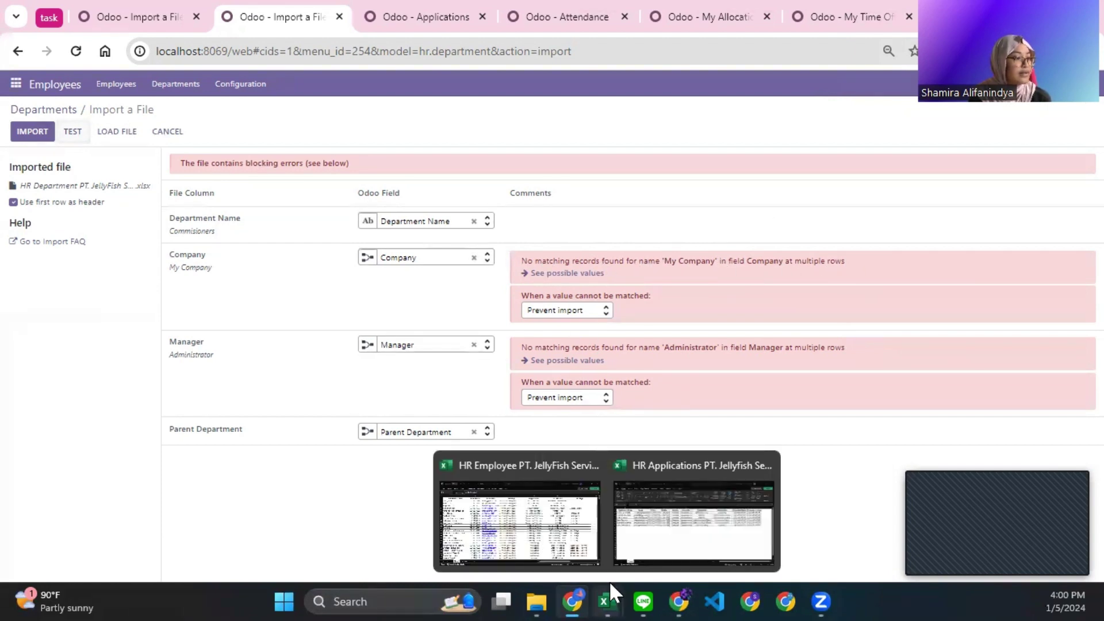
Open the HR Department PT. JellyFish Service workbook in Excel from the Master Data HRD folder and enable editing.
{"action": "left_click", "coordinate": [542, 551]}
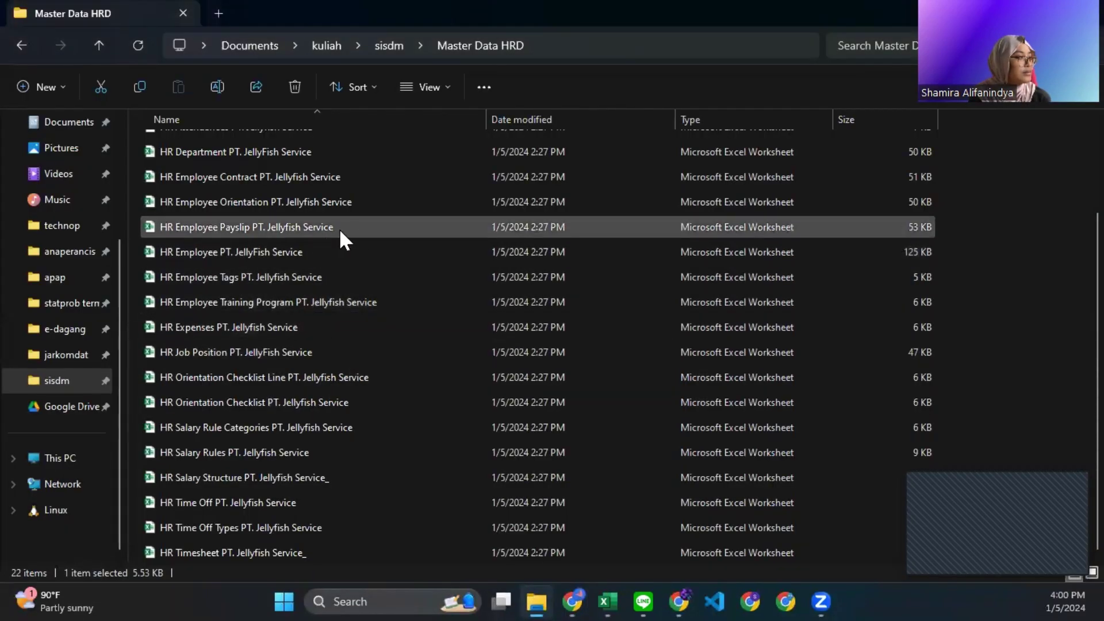
{"action": "scroll", "coordinate": [356, 229], "scroll_direction": "up", "scroll_amount": 2}
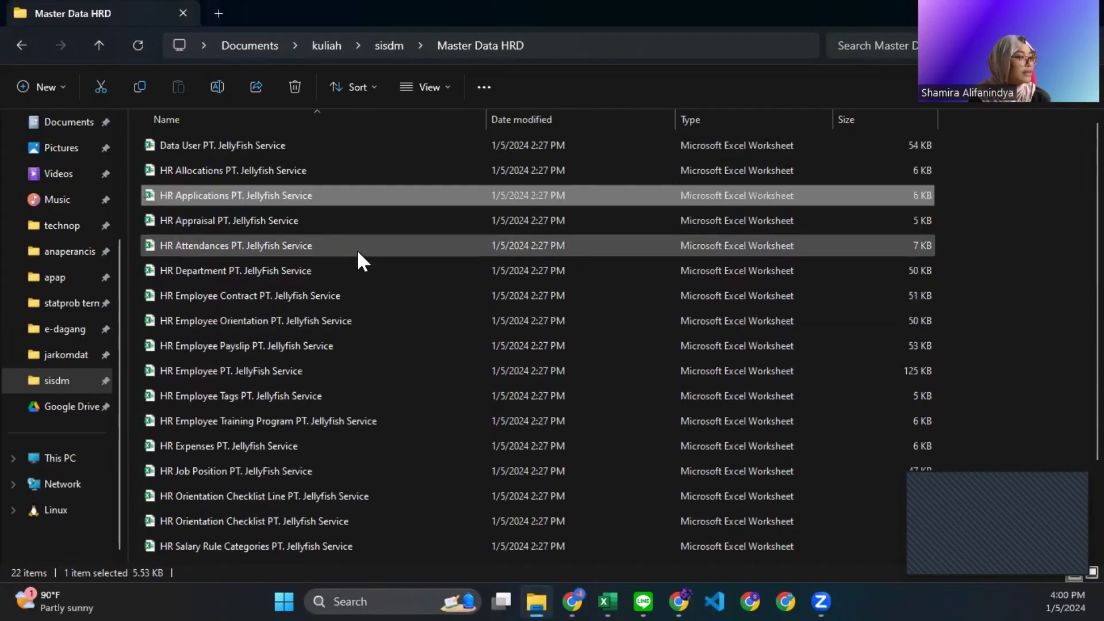
{"action": "left_click", "coordinate": [328, 270]}
{"action": "key", "text": "alt+Tab"}
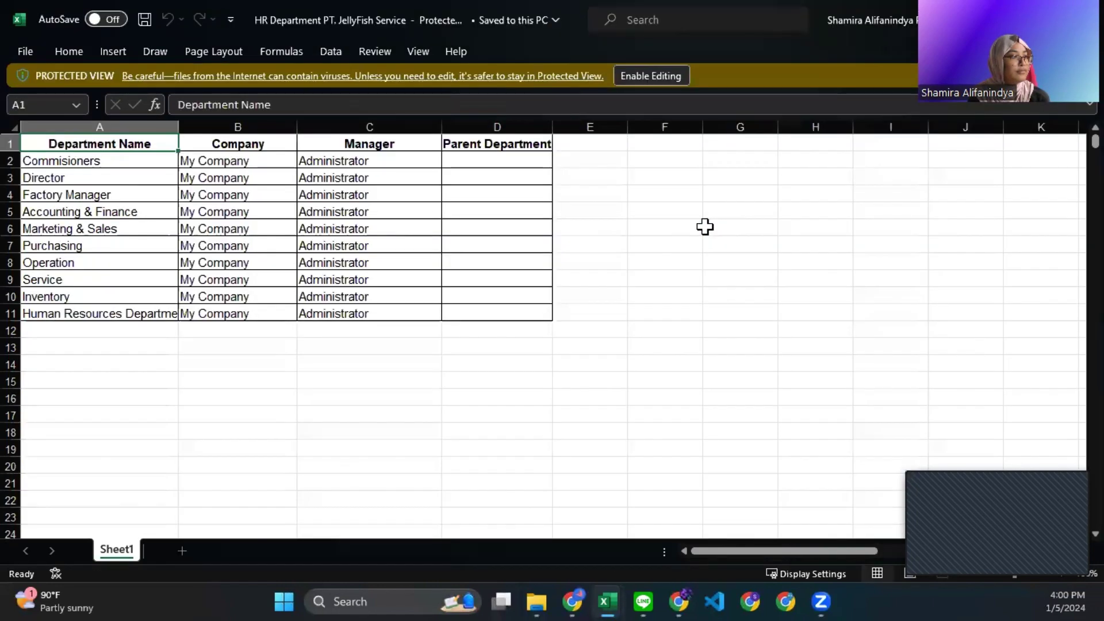
{"action": "left_click", "coordinate": [662, 74]}
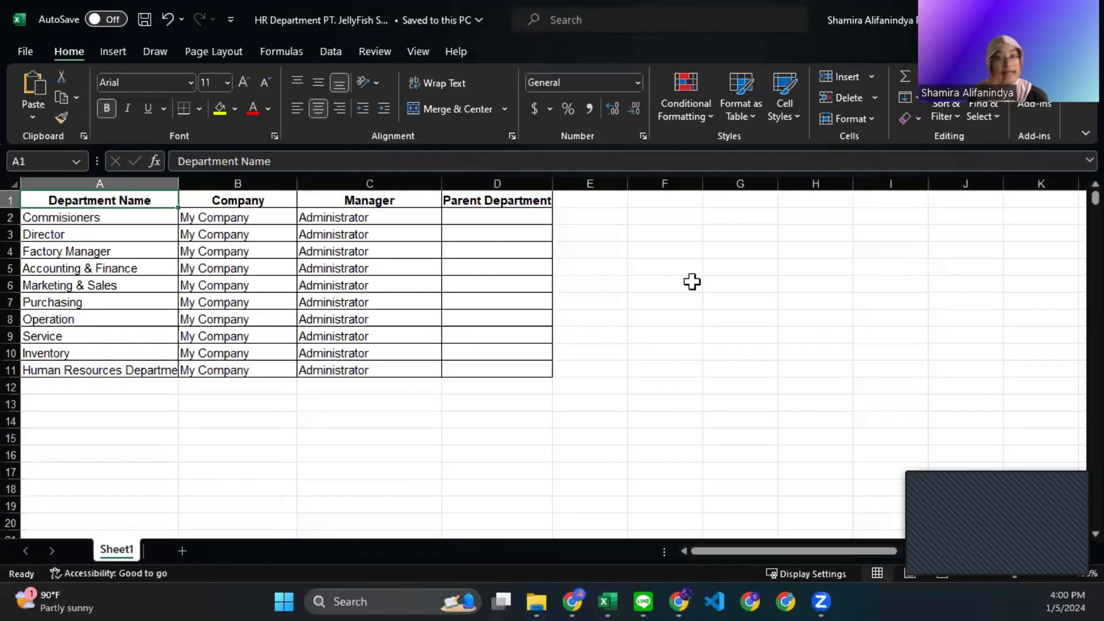
Check the values in the Company column of the department workbook.
{"action": "left_click", "coordinate": [242, 204]}
{"action": "left_click", "coordinate": [252, 219]}
{"action": "left_click", "coordinate": [257, 252]}
{"action": "left_click", "coordinate": [258, 302]}
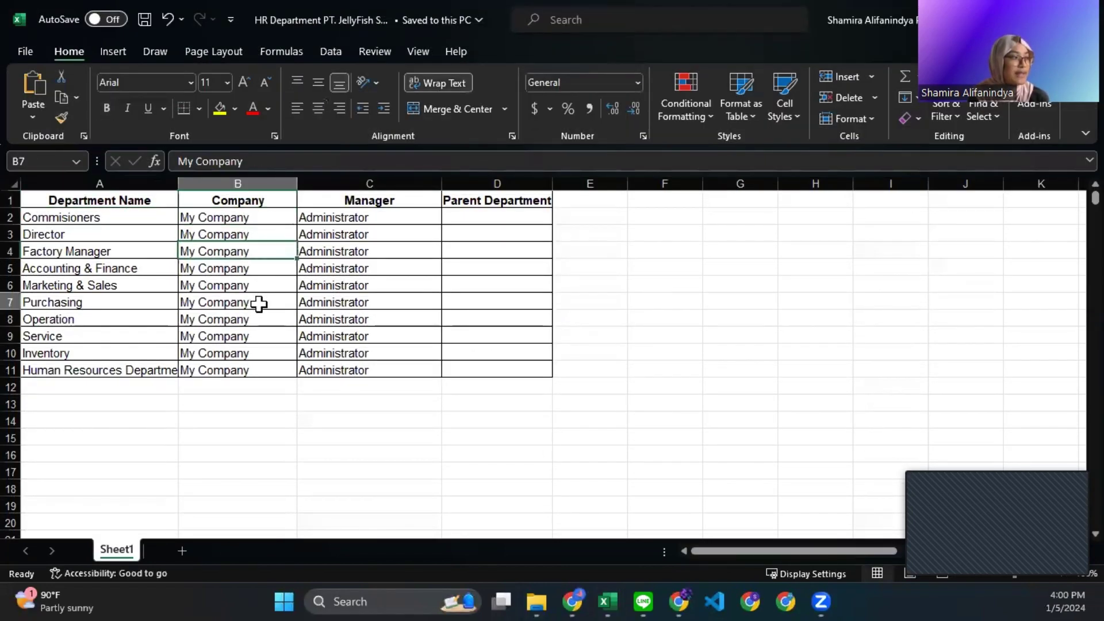
{"action": "left_click", "coordinate": [253, 369]}
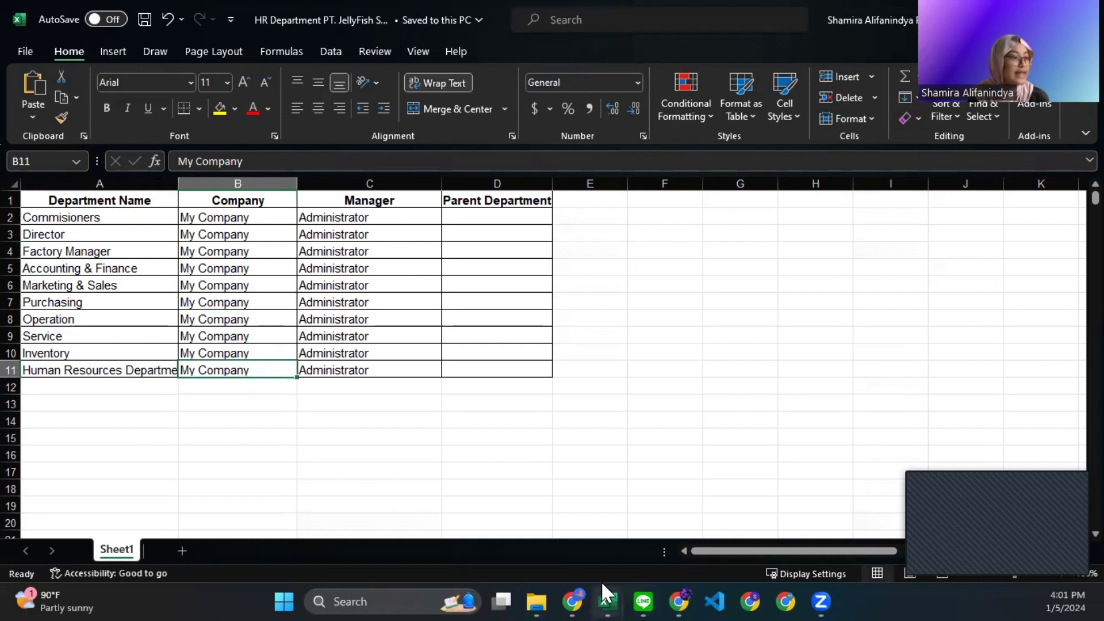
Look up the company name in cell D2 of the HR Employee workbook and enter Jellyfish Service (JSI) in B2 of the department workbook.
{"action": "mouse_move", "coordinate": [601, 580]}
{"action": "left_click", "coordinate": [474, 542]}
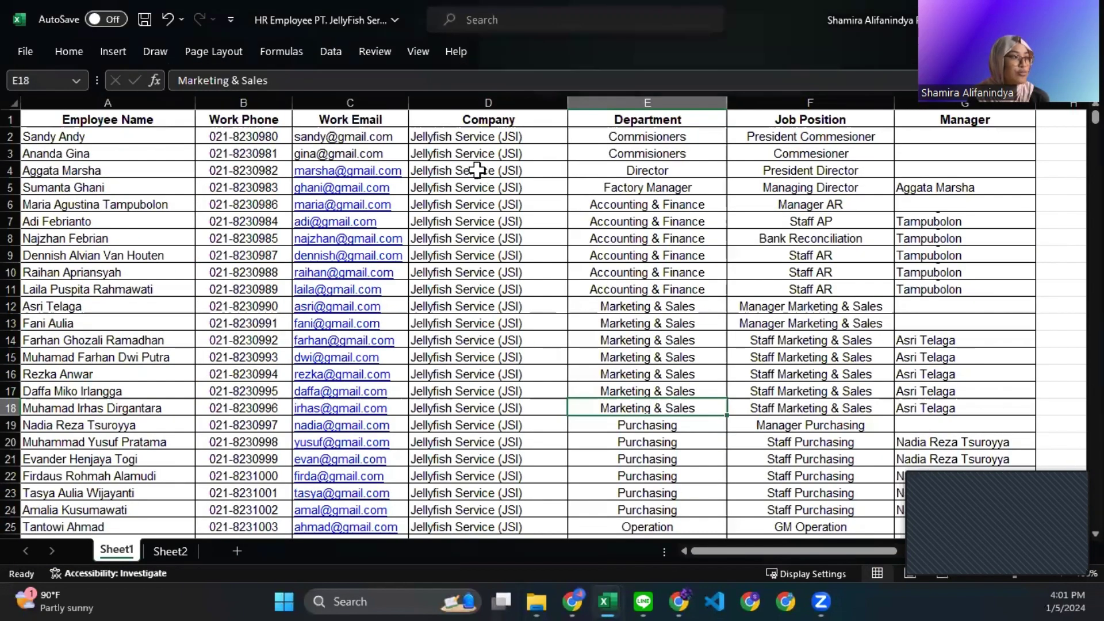
{"action": "left_click", "coordinate": [509, 141]}
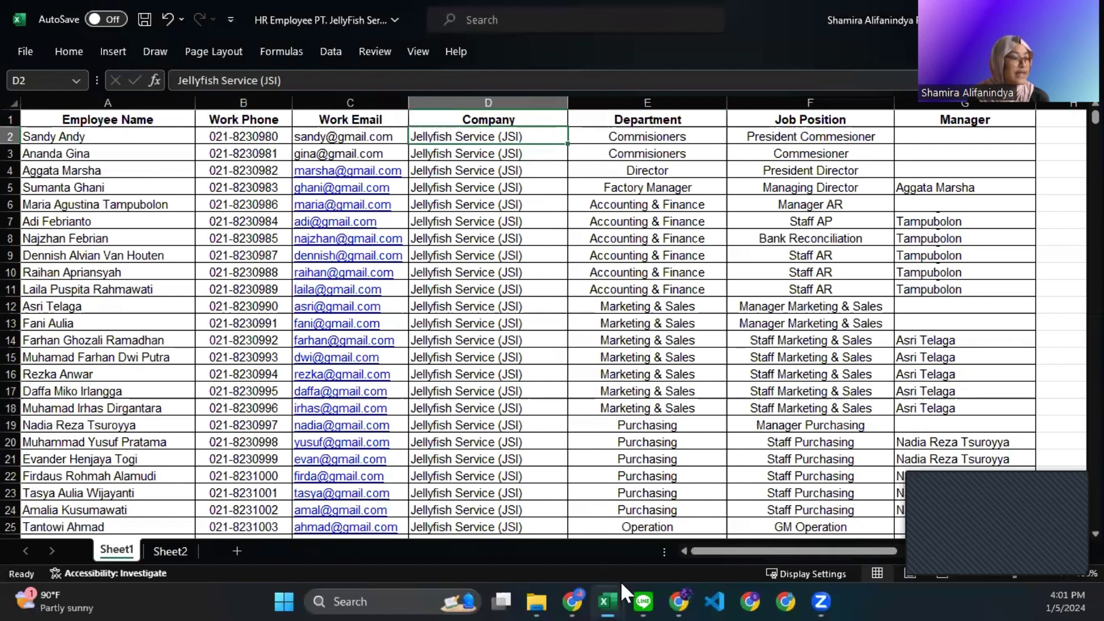
{"action": "mouse_move", "coordinate": [614, 585]}
{"action": "left_click", "coordinate": [753, 524]}
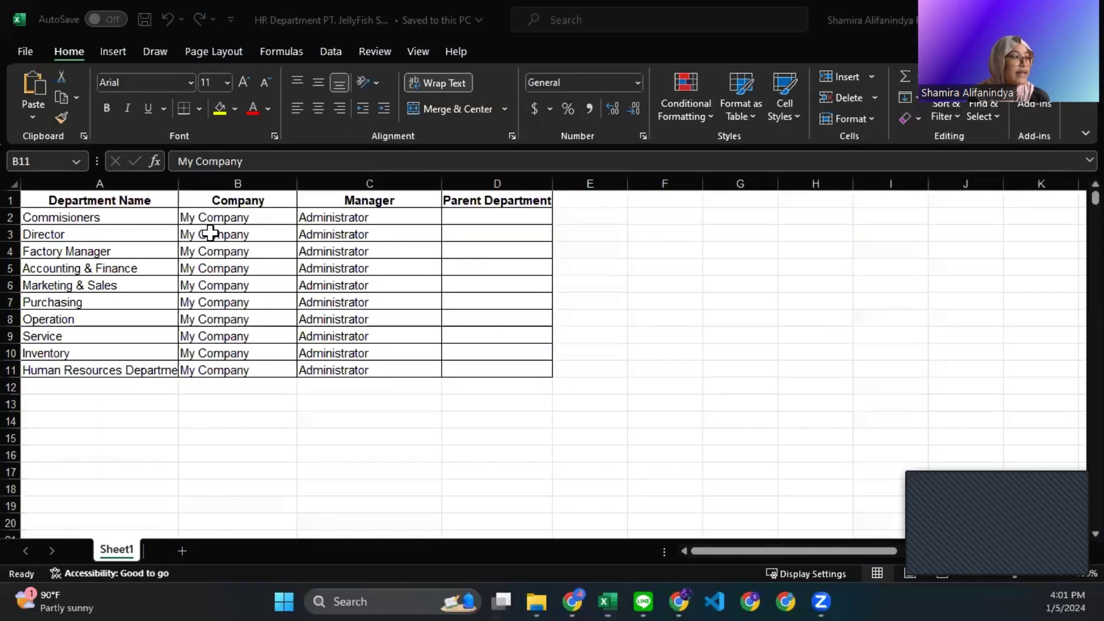
{"action": "left_click", "coordinate": [262, 233]}
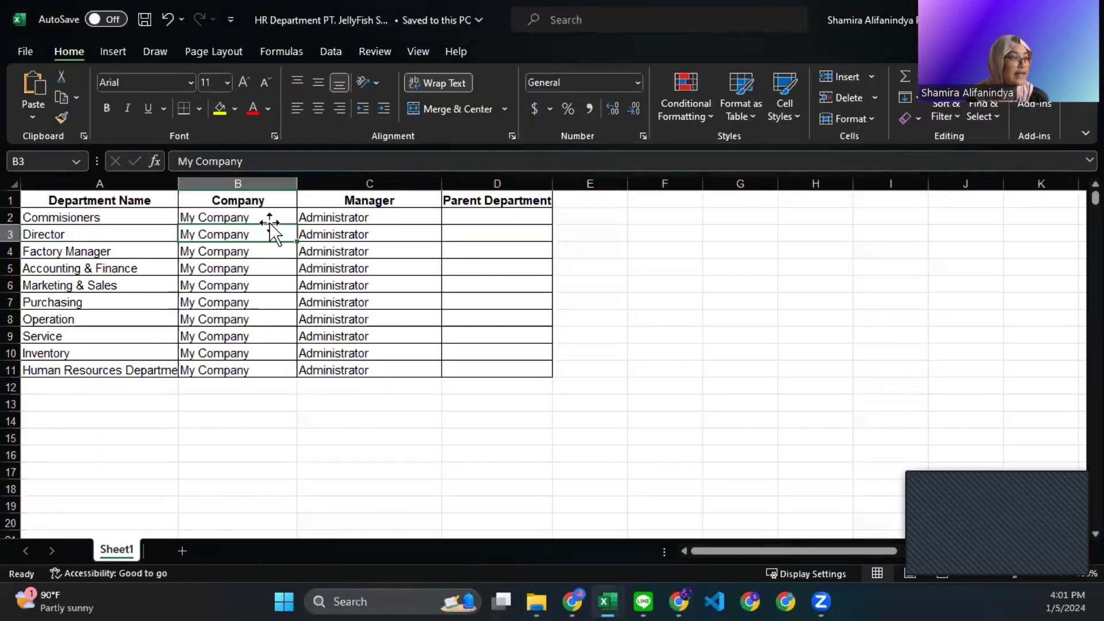
{"action": "left_click", "coordinate": [268, 218]}
{"action": "double_click", "coordinate": [268, 218]}
{"action": "double_click", "coordinate": [270, 219]}
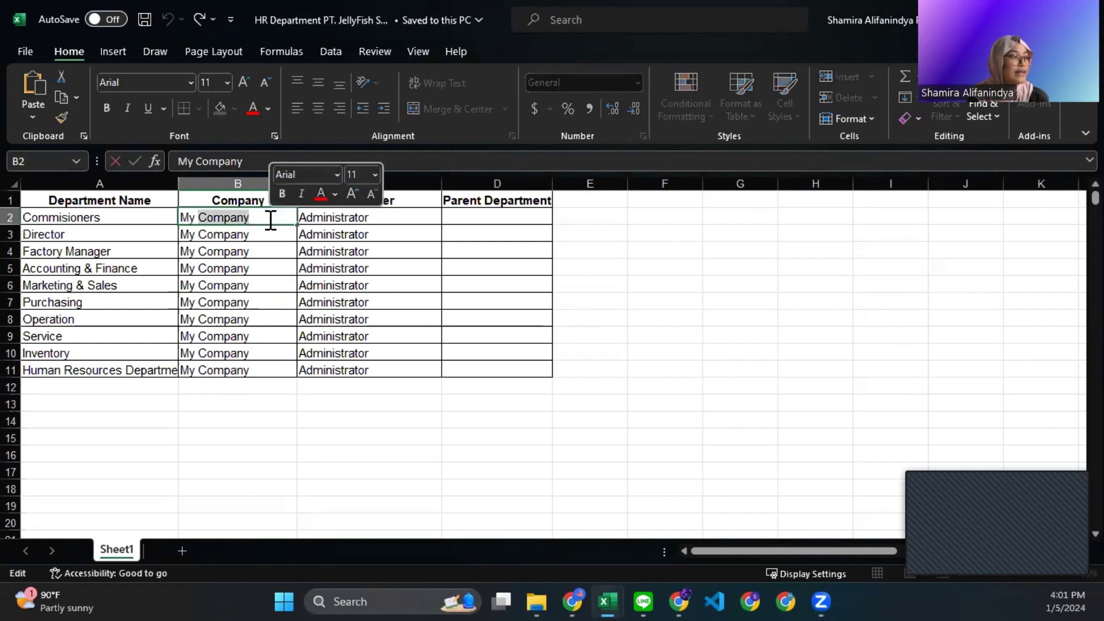
{"action": "type", "text": "Jellyfish Service (JSI)"}
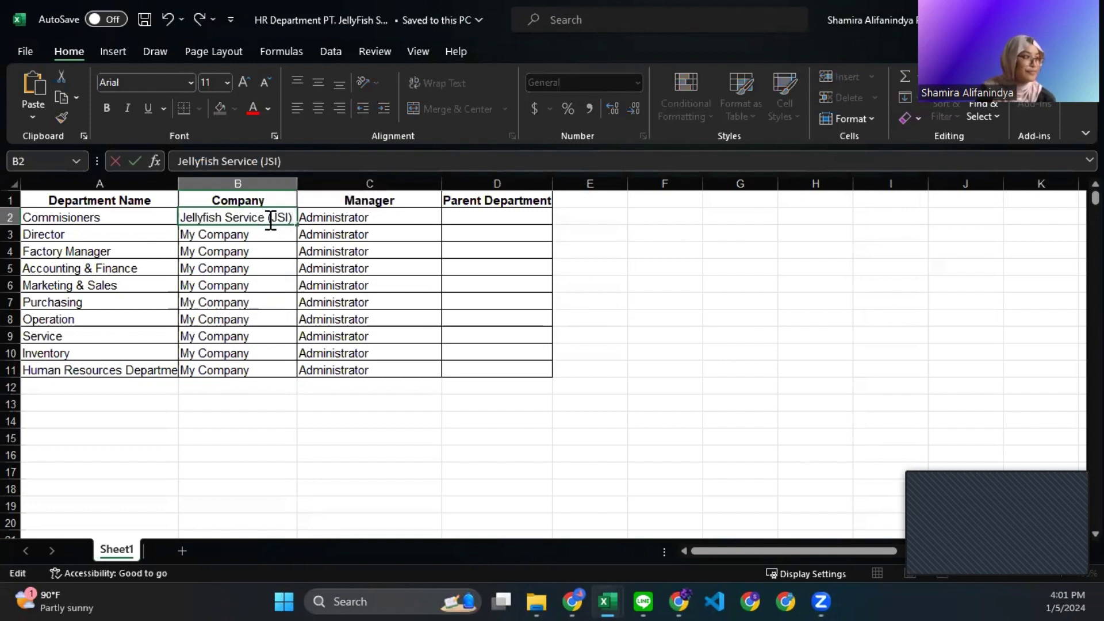
Fill the company name from B2 down through B11 in the department workbook.
{"action": "left_click", "coordinate": [268, 235]}
{"action": "left_click", "coordinate": [279, 219]}
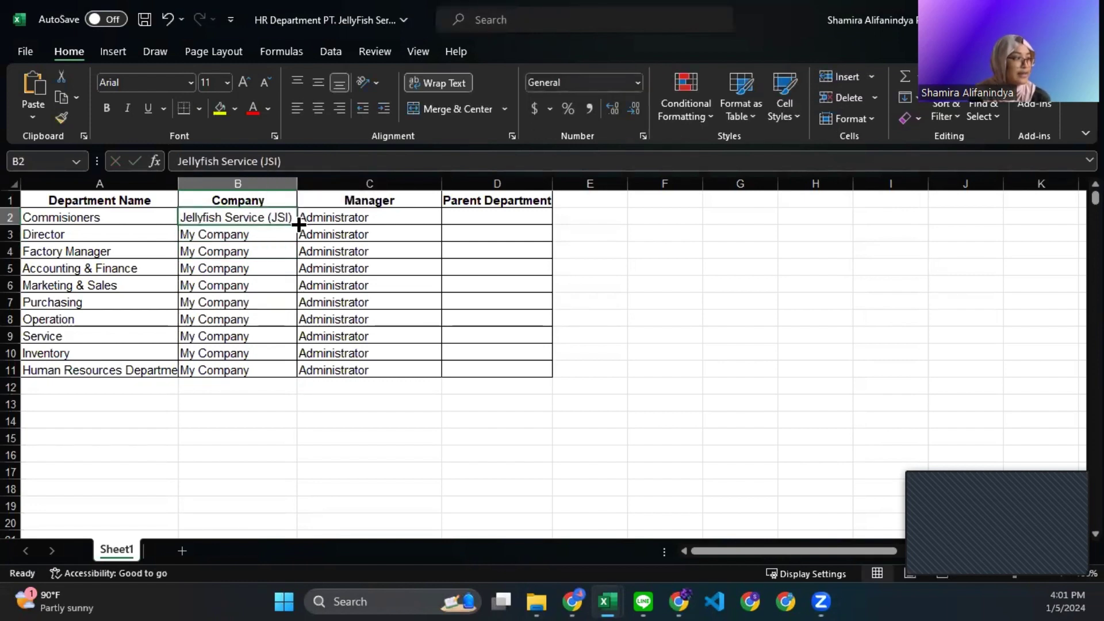
{"action": "left_click_drag", "start_coordinate": [298, 224], "coordinate": [295, 382]}
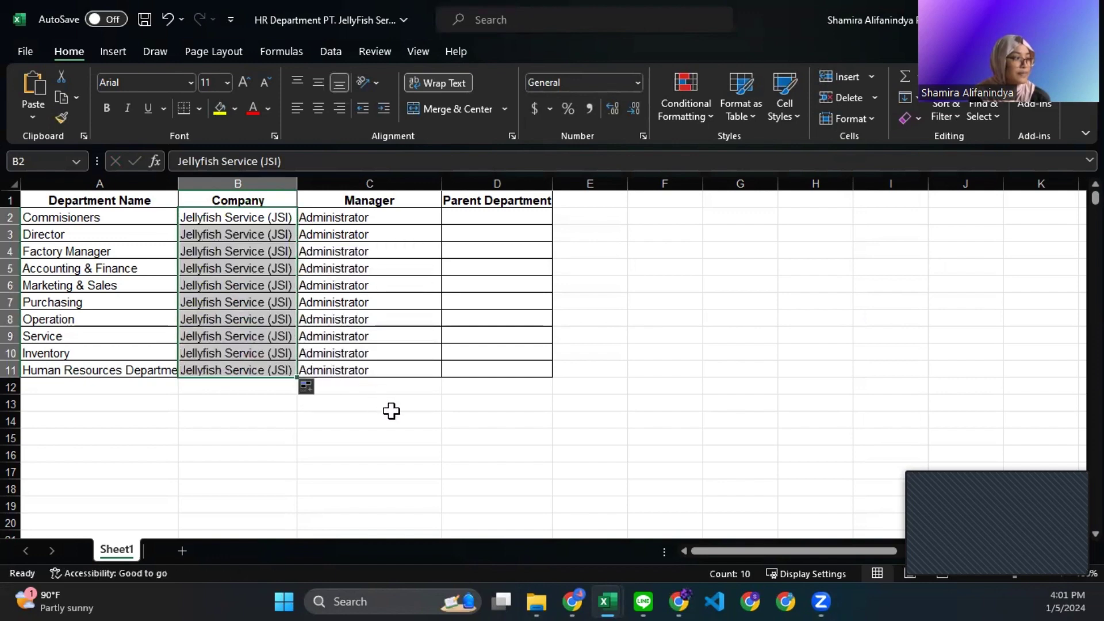
{"action": "left_click", "coordinate": [410, 449]}
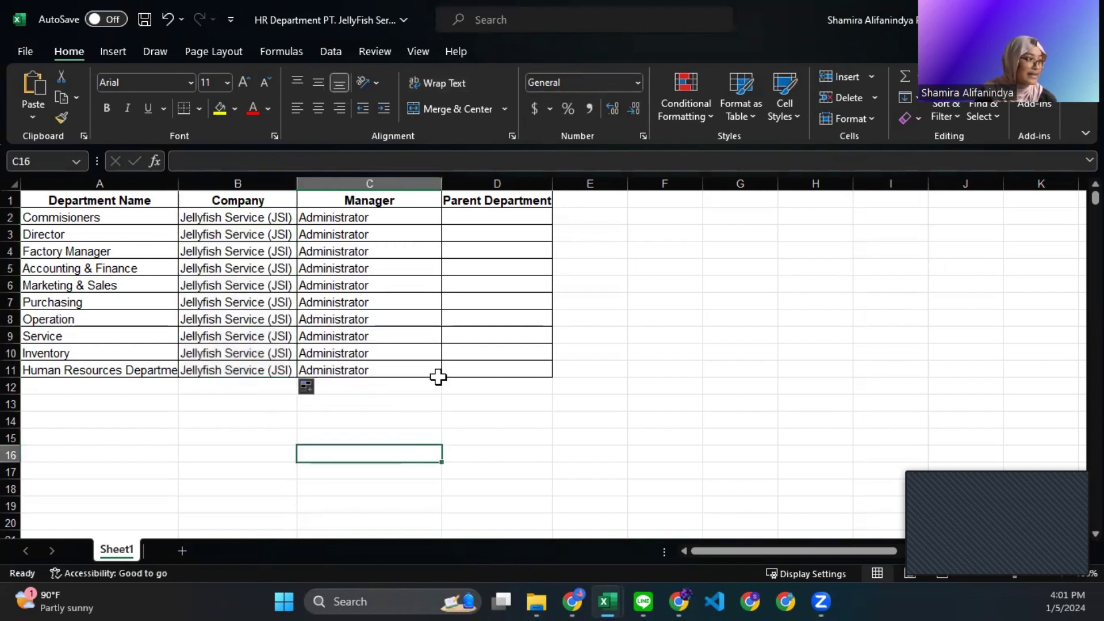
Switch back to Odoo in Chrome, reopen the department record import and upload the edited HR Department PT. JellyFish Service file.
{"action": "key", "text": "alt+Tab"}
{"action": "left_click", "coordinate": [676, 136]}
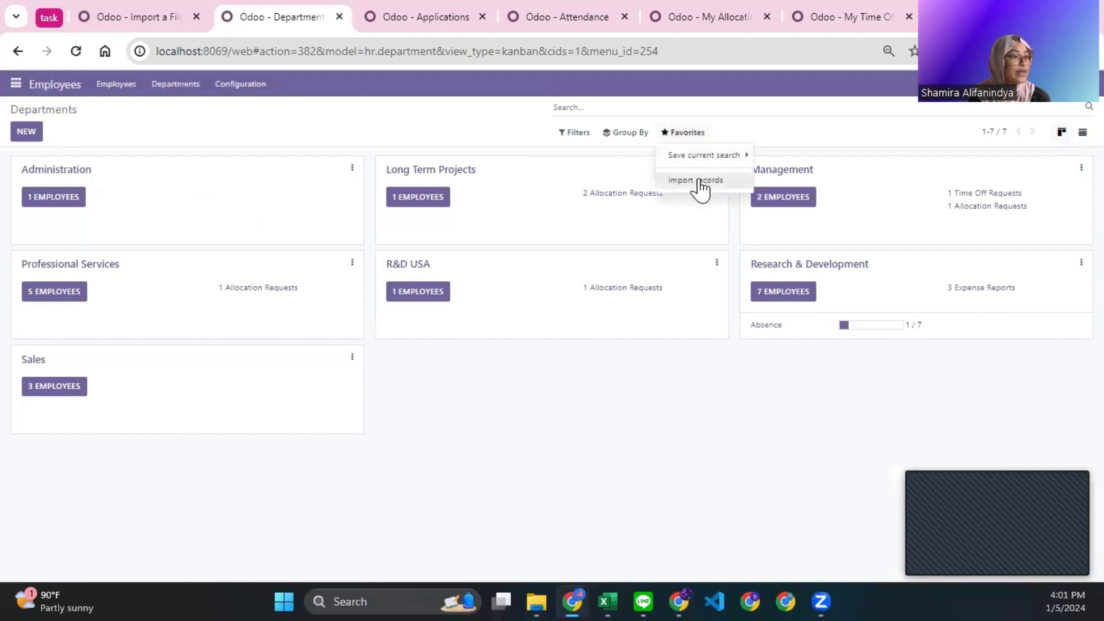
{"action": "left_click", "coordinate": [699, 180]}
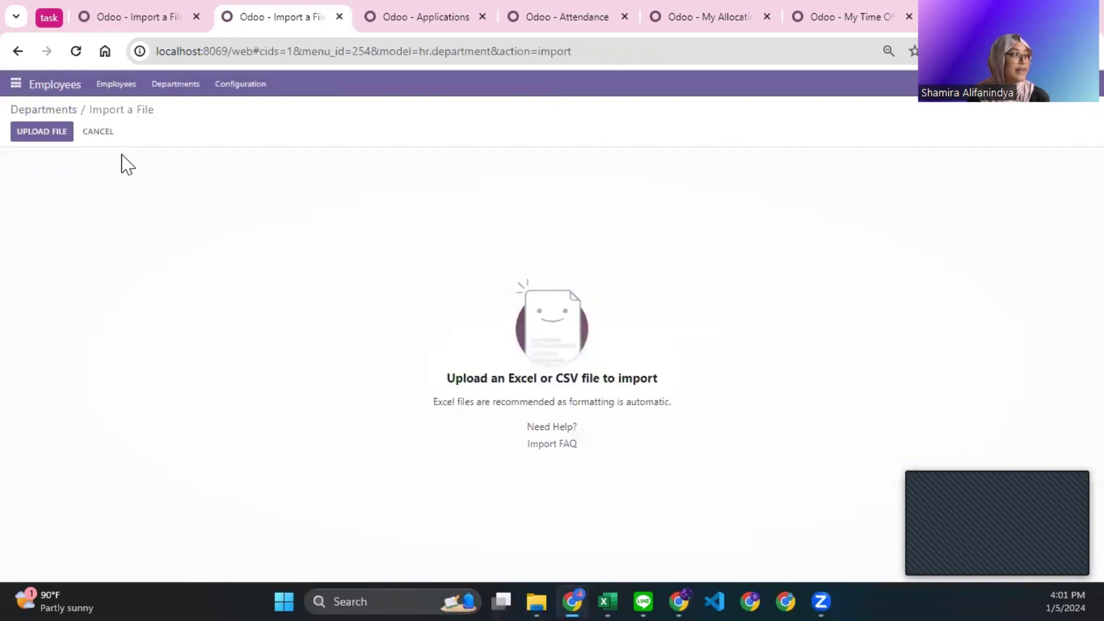
{"action": "left_click", "coordinate": [56, 136]}
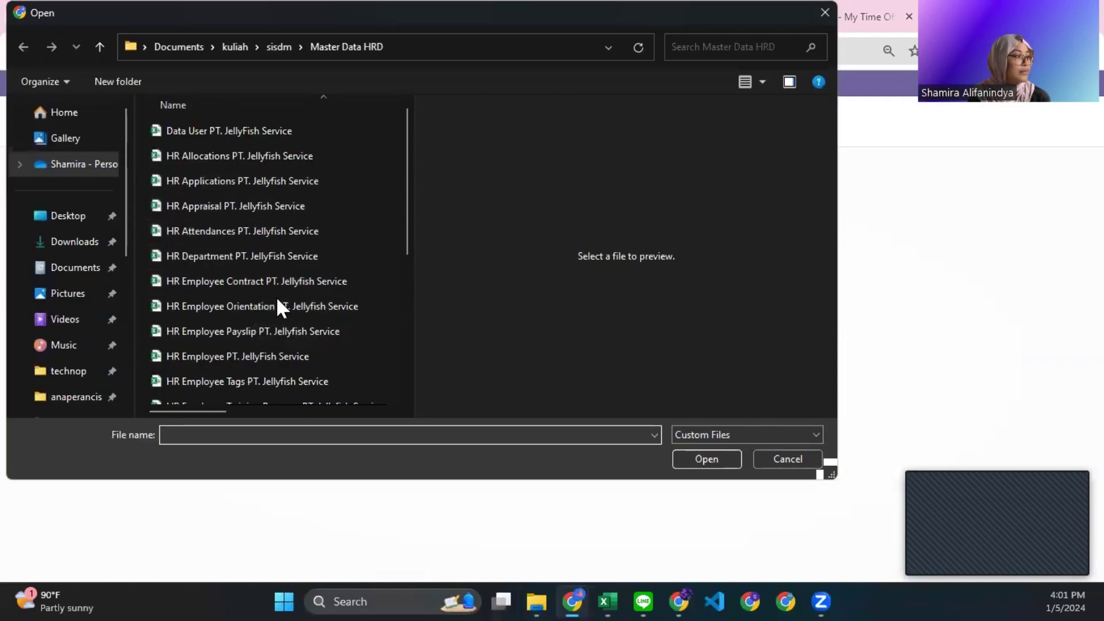
{"action": "left_click", "coordinate": [281, 258]}
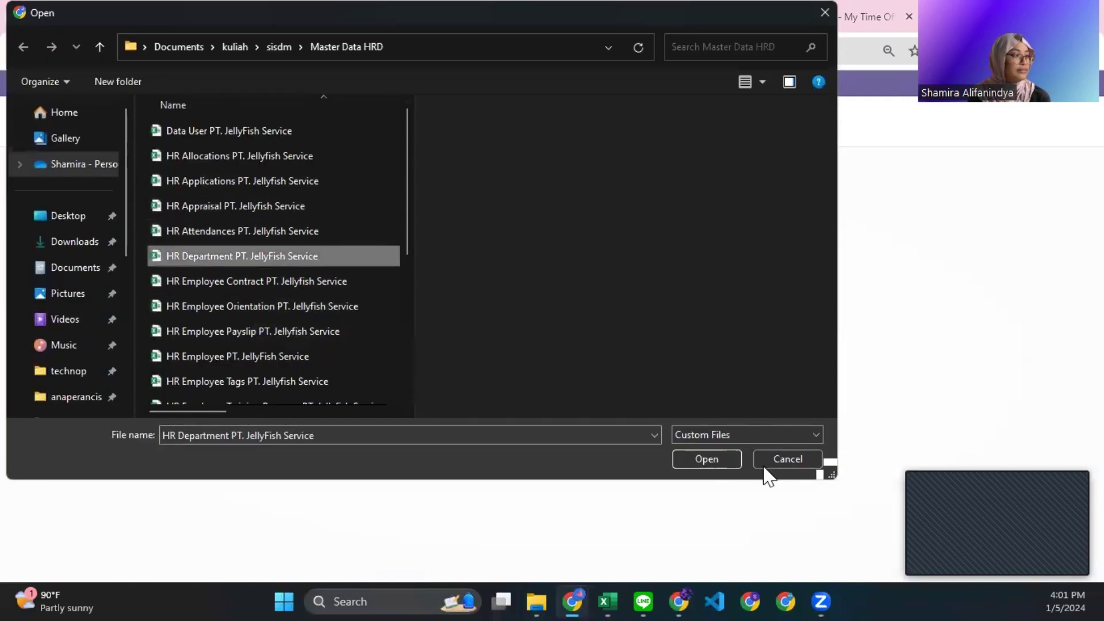
{"action": "left_click", "coordinate": [703, 457]}
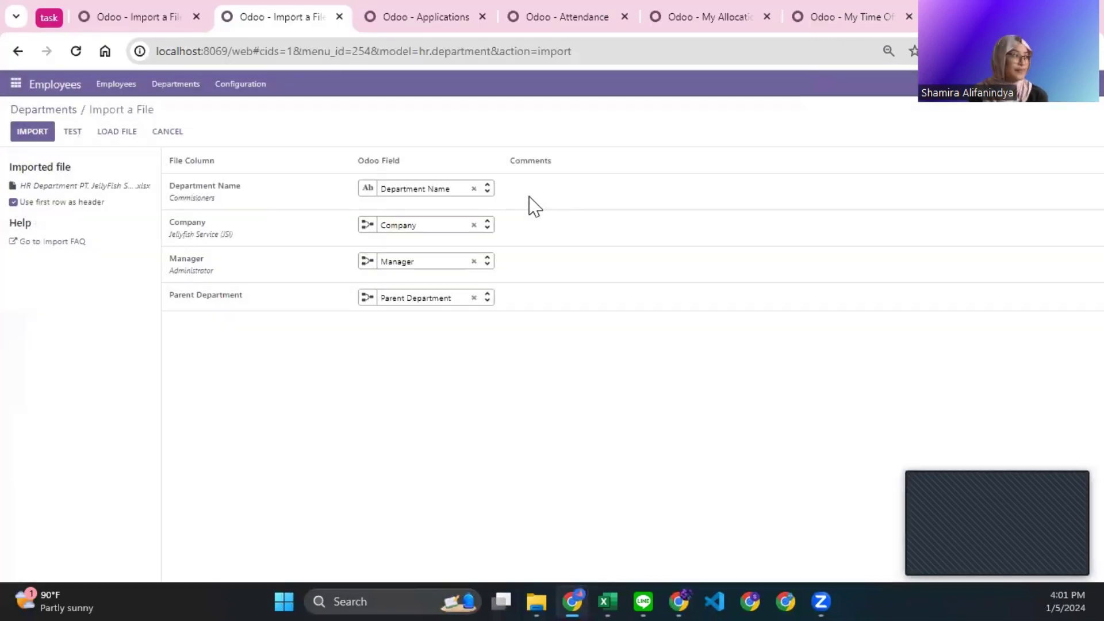
Test the department import, choose Set value as empty for unmatched Manager values, and test it again.
{"action": "left_click", "coordinate": [72, 132]}
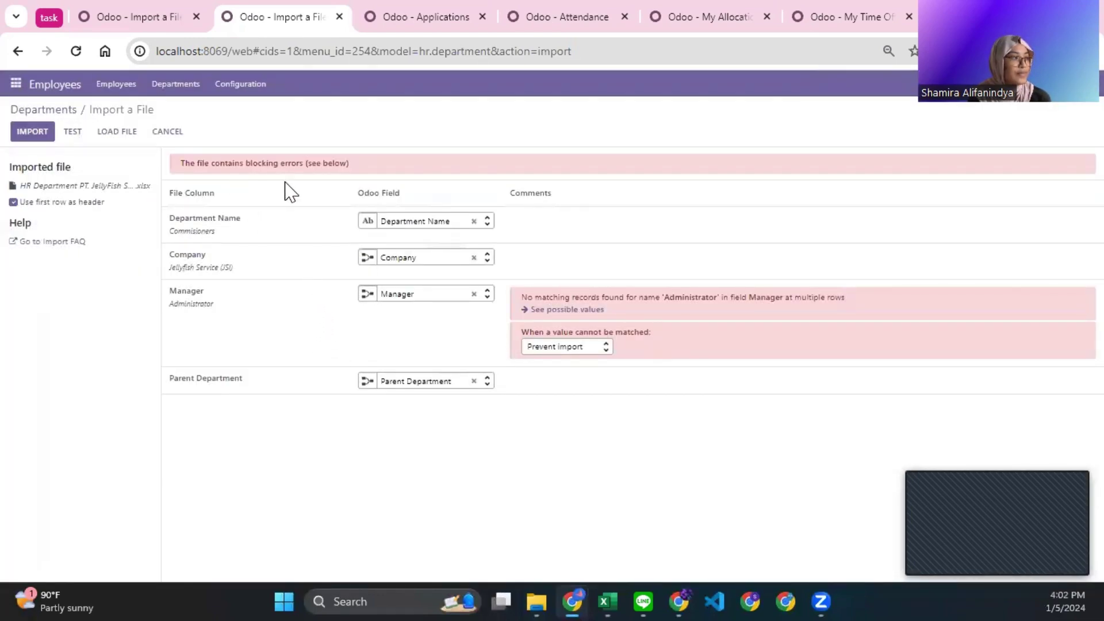
{"action": "mouse_move", "coordinate": [202, 268]}
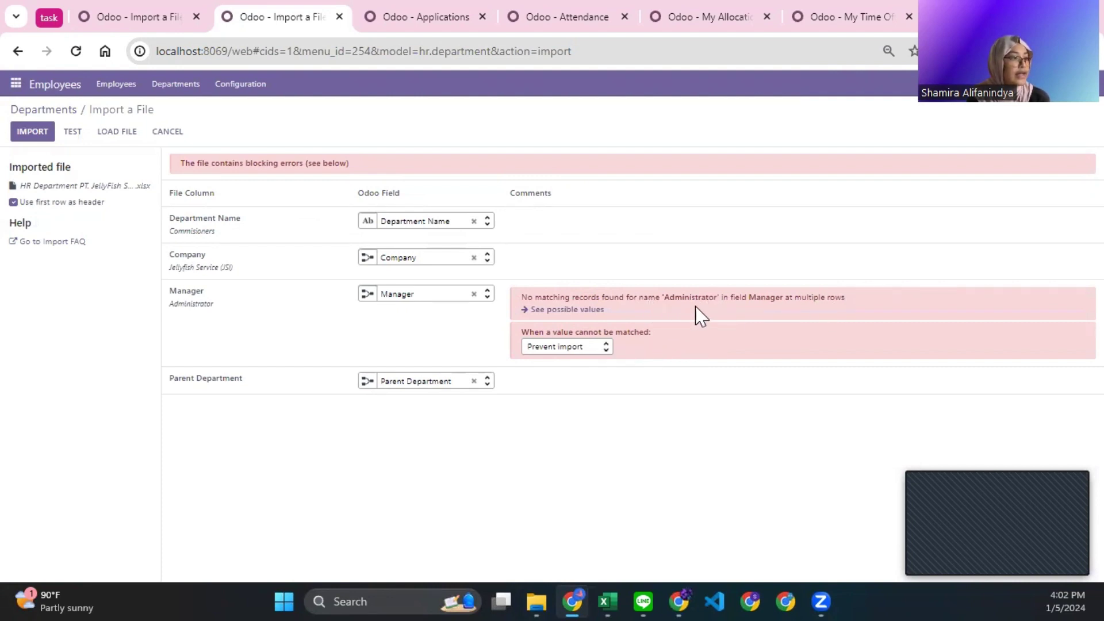
{"action": "left_click", "coordinate": [571, 345]}
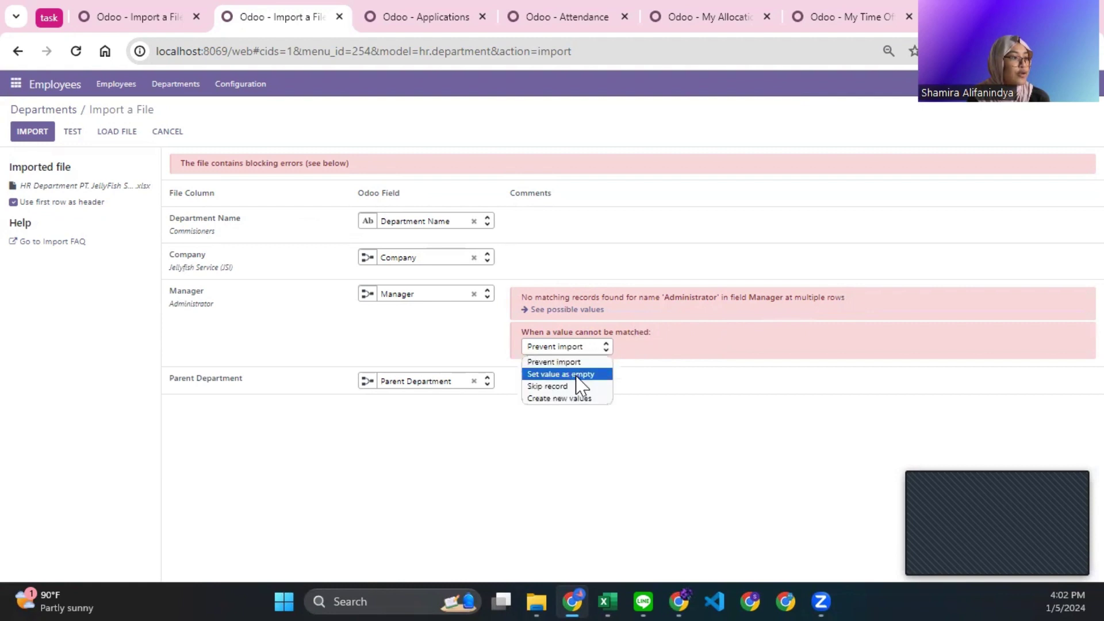
{"action": "left_click", "coordinate": [592, 375]}
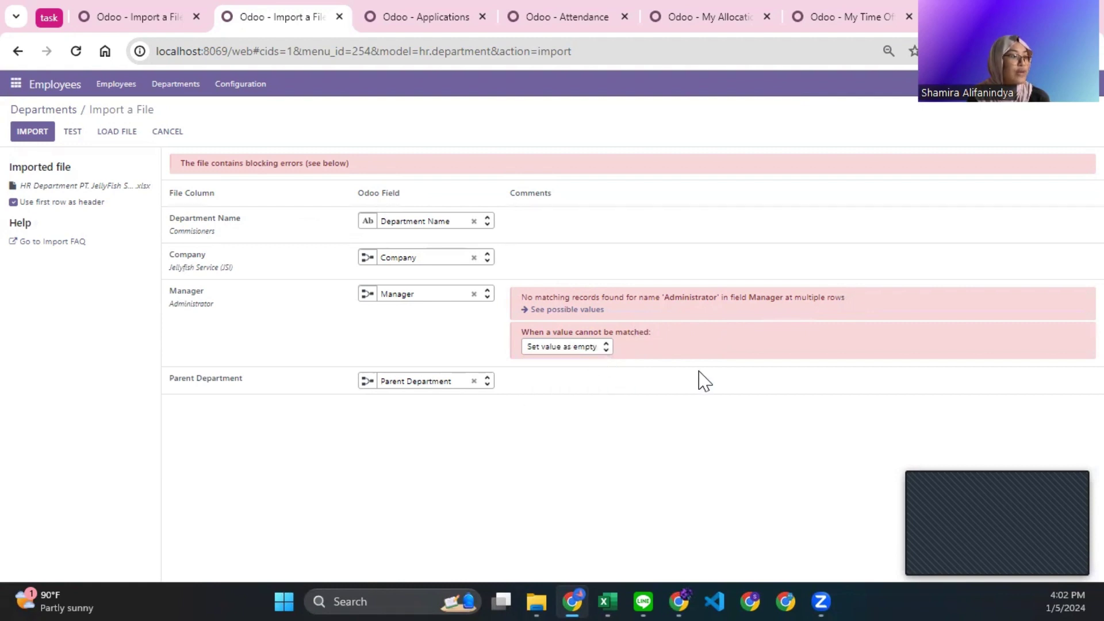
{"action": "left_click", "coordinate": [73, 131]}
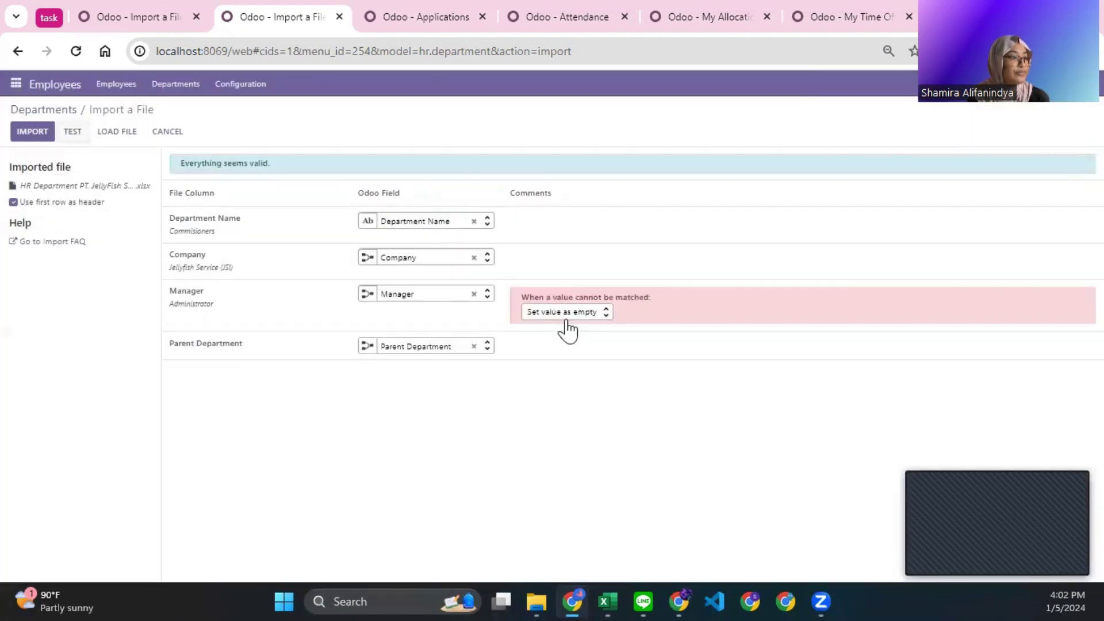
{"action": "left_click_drag", "start_coordinate": [278, 170], "coordinate": [166, 160]}
{"action": "left_click", "coordinate": [294, 171]}
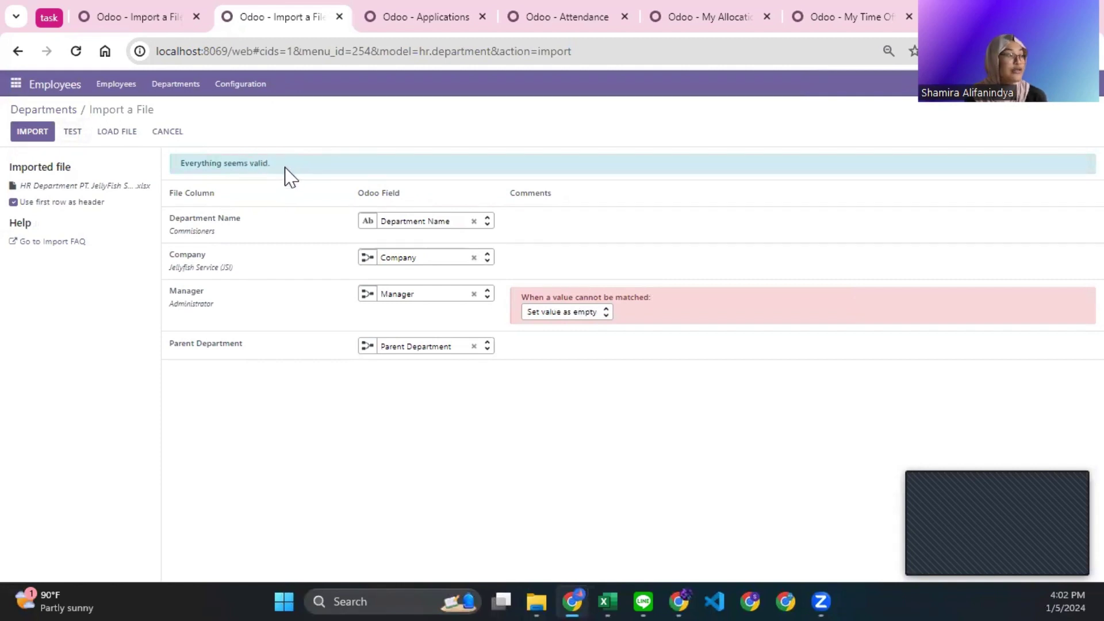
Import the department records and review the complete Departments overview.
{"action": "left_click", "coordinate": [32, 131]}
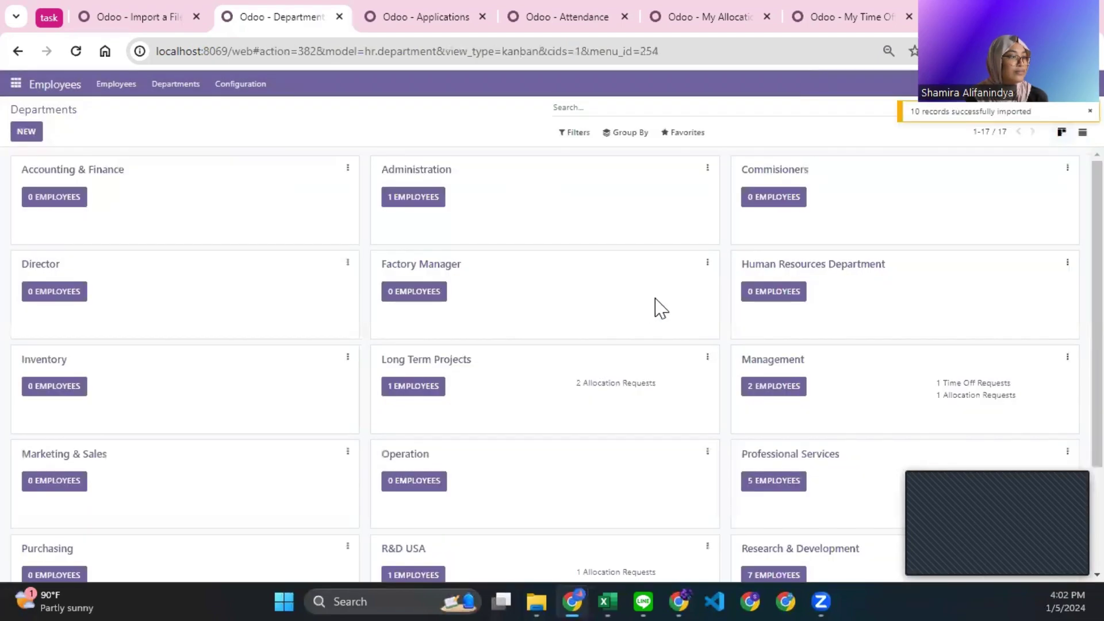
{"action": "scroll", "coordinate": [813, 224], "scroll_direction": "down", "scroll_amount": 3}
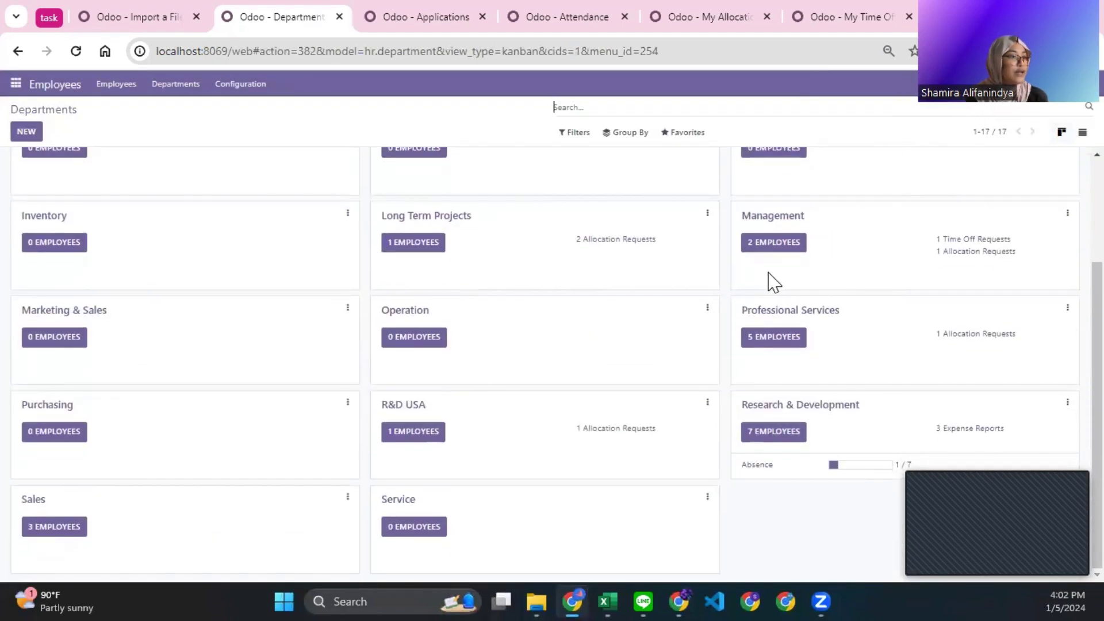
{"action": "scroll", "coordinate": [770, 283], "scroll_direction": "up", "scroll_amount": 3}
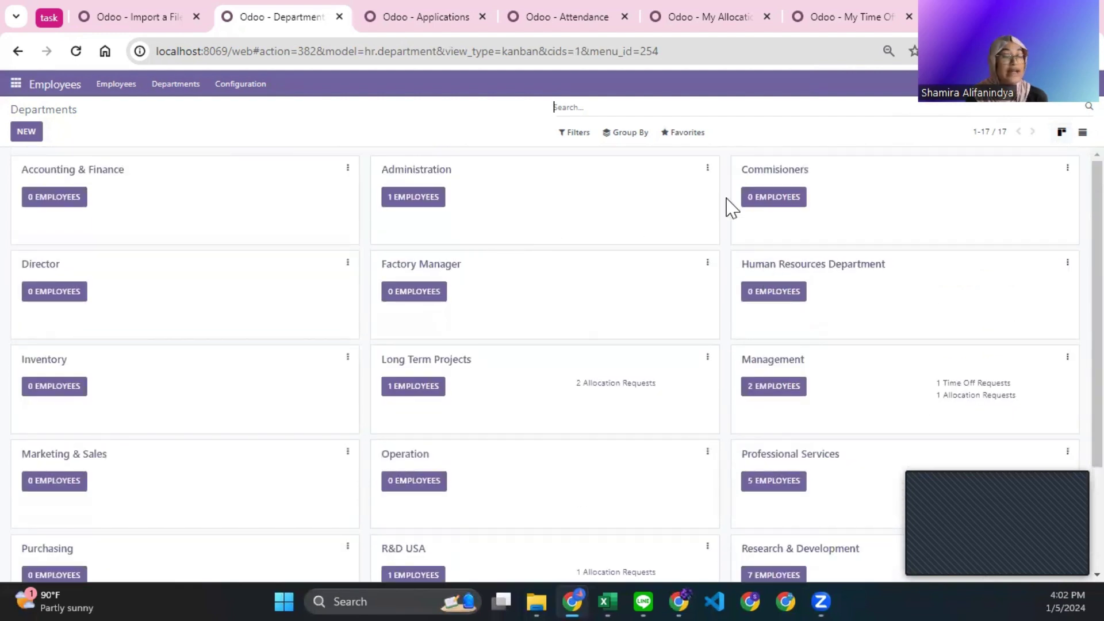
{"action": "scroll", "coordinate": [730, 207], "scroll_direction": "down", "scroll_amount": 3}
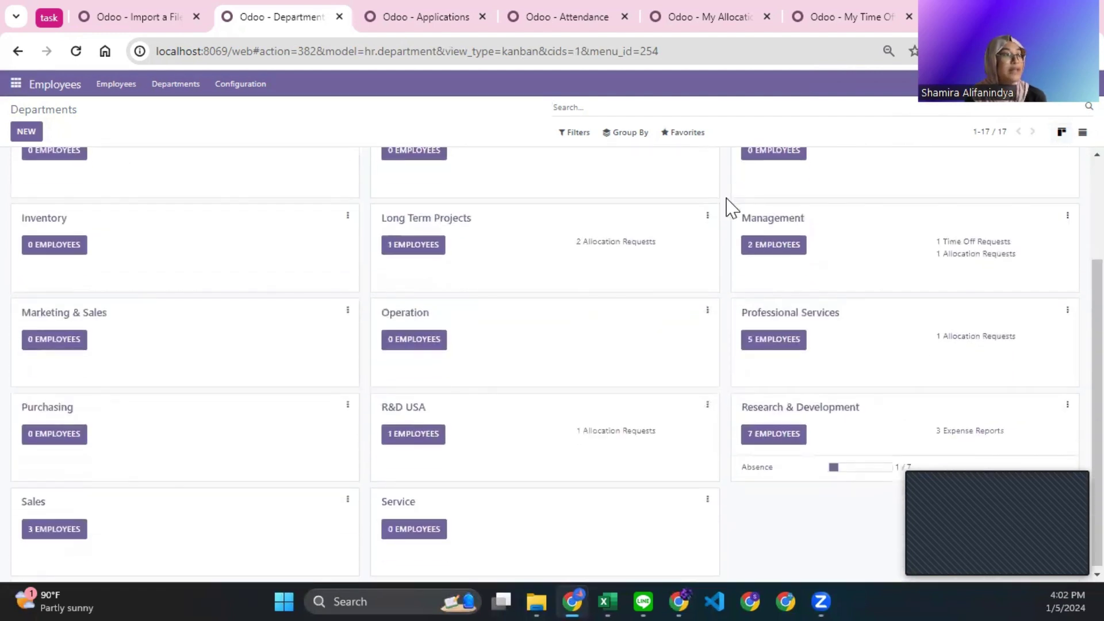
Return to the employee import, test it again, and check the matching comments for the Department and Job Position columns.
{"action": "left_click", "coordinate": [141, 17]}
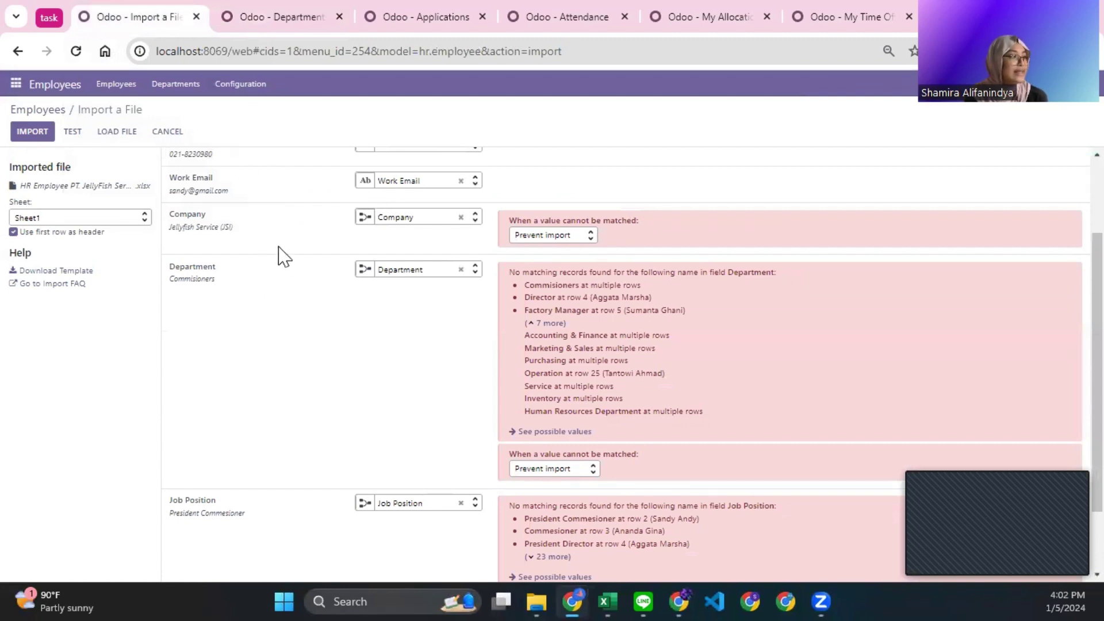
{"action": "left_click", "coordinate": [73, 132]}
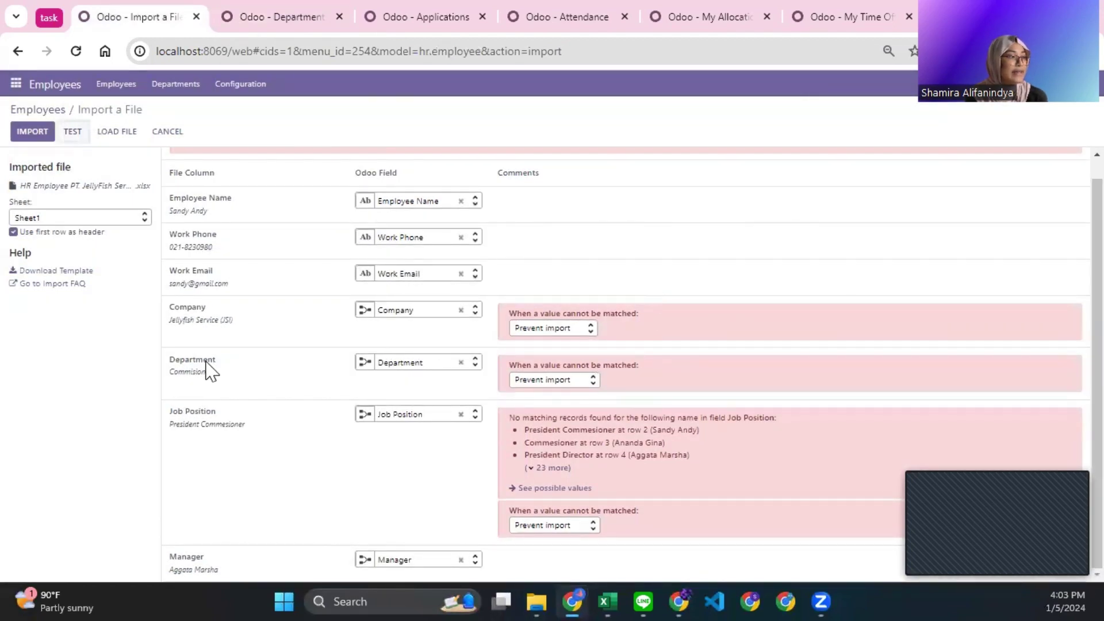
{"action": "left_click_drag", "start_coordinate": [170, 362], "coordinate": [258, 362]}
{"action": "left_click", "coordinate": [665, 365]}
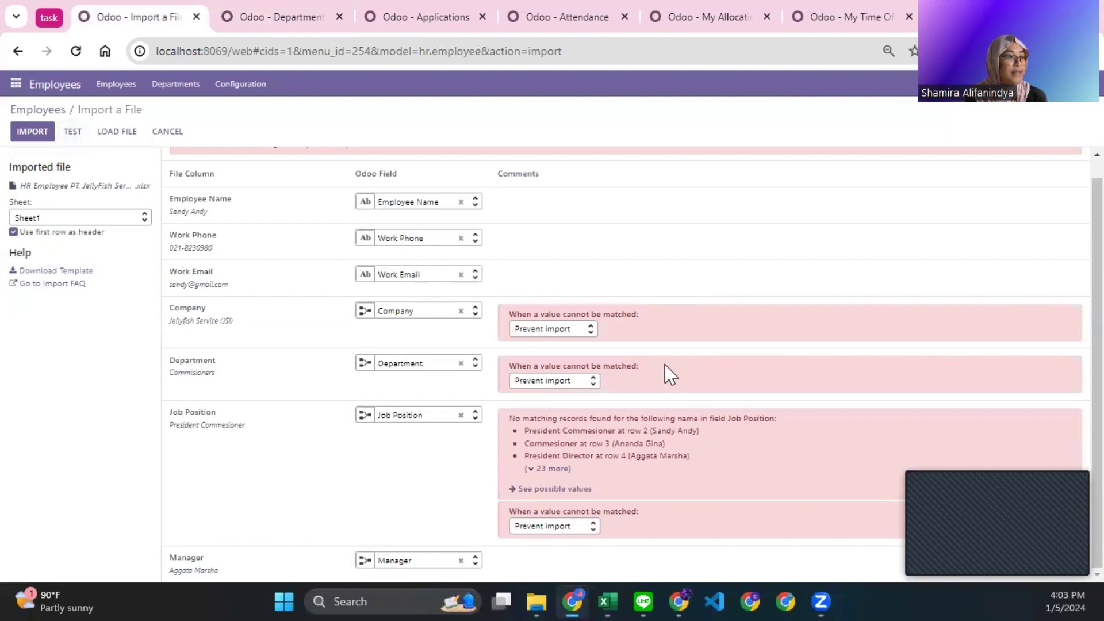
{"action": "left_click_drag", "start_coordinate": [612, 373], "coordinate": [473, 367]}
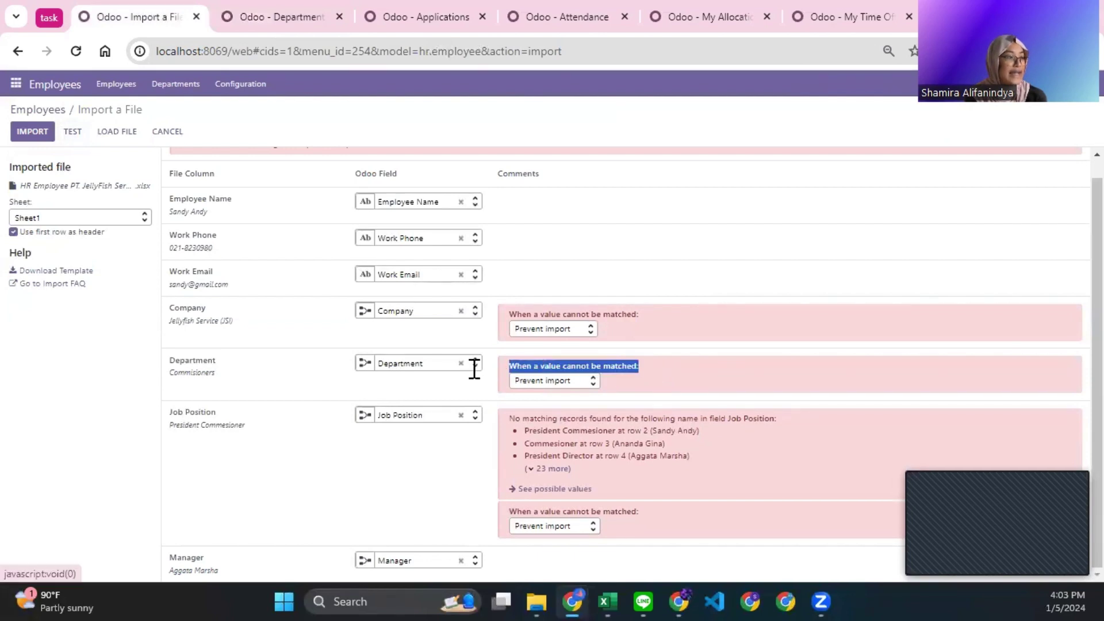
{"action": "left_click", "coordinate": [676, 384]}
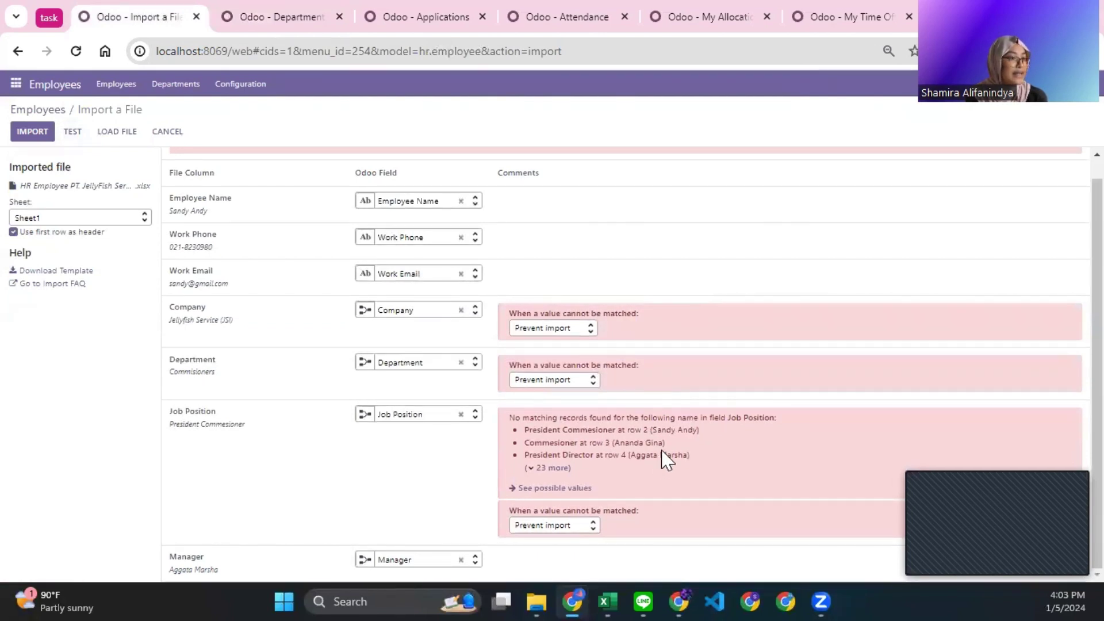
{"action": "left_click_drag", "start_coordinate": [171, 412], "coordinate": [216, 414]}
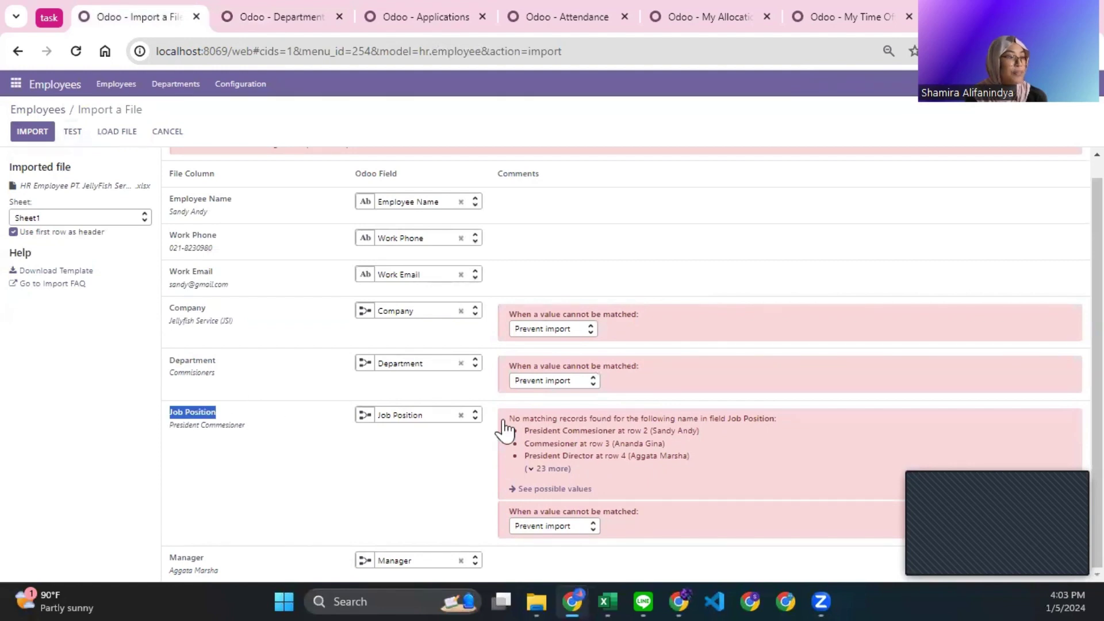
{"action": "left_click", "coordinate": [645, 445]}
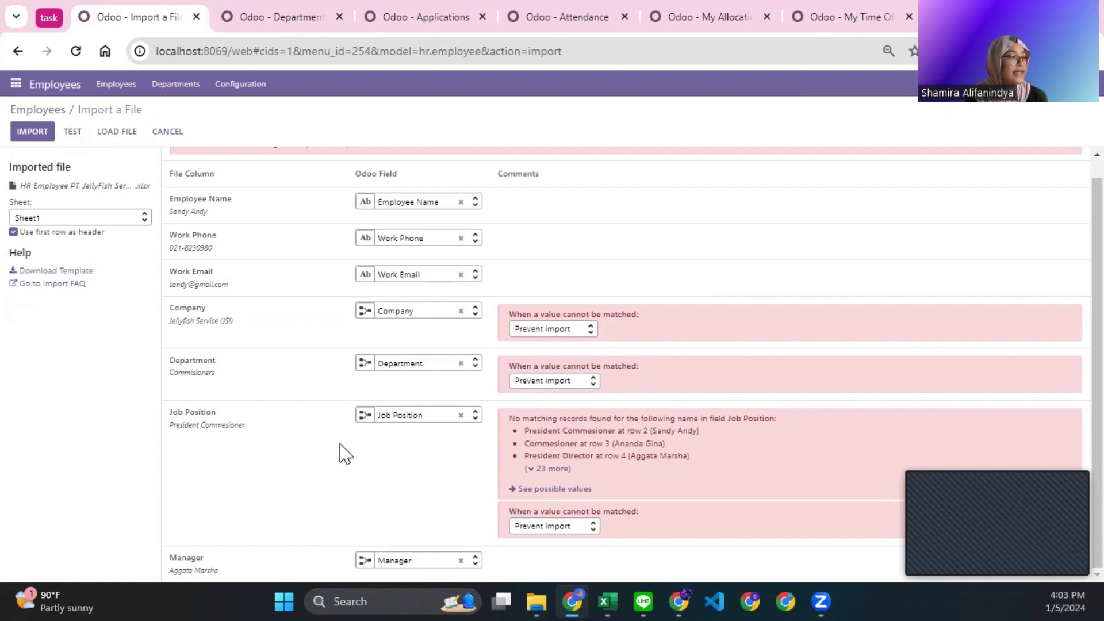
Open the Job Positions list in the recruitment configuration of Employees.
{"action": "left_click", "coordinate": [264, 21]}
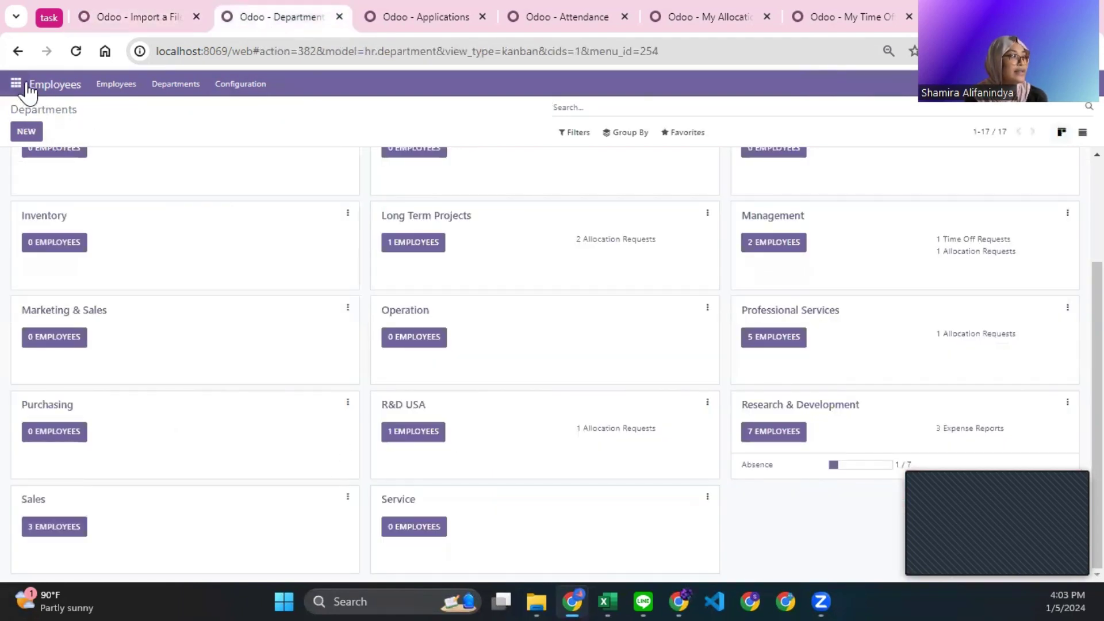
{"action": "left_click", "coordinate": [259, 86]}
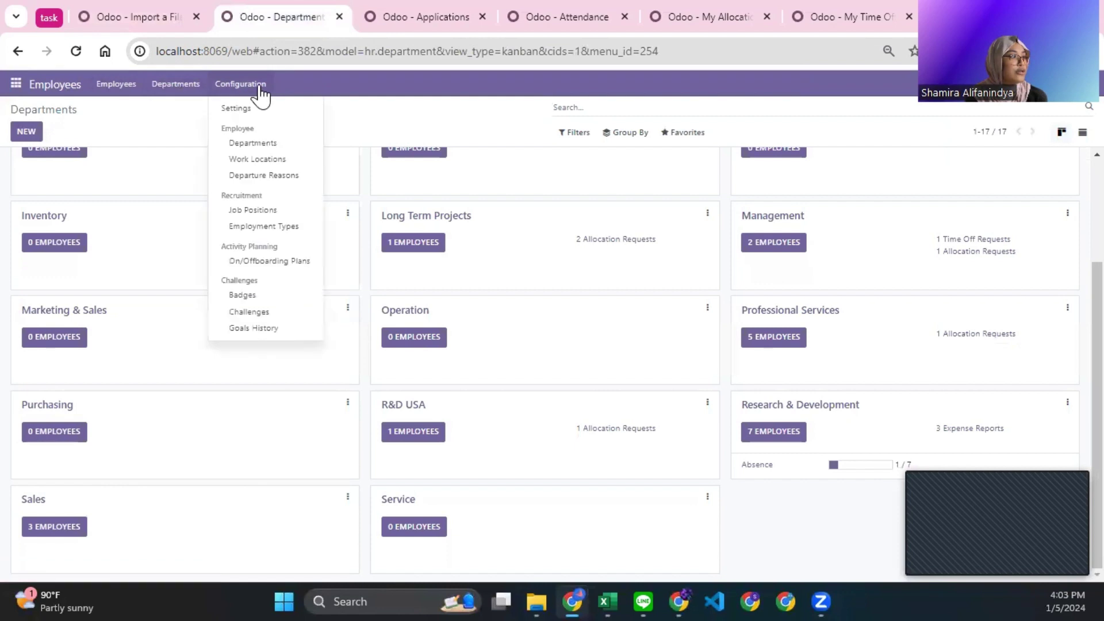
{"action": "left_click", "coordinate": [285, 205]}
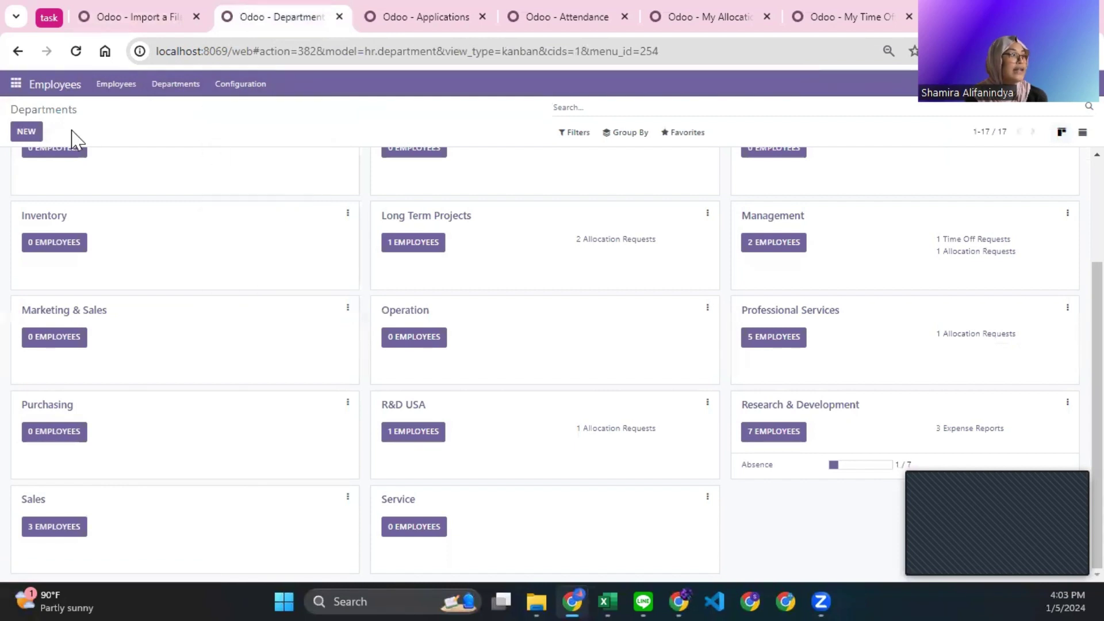
{"action": "left_click", "coordinate": [237, 84]}
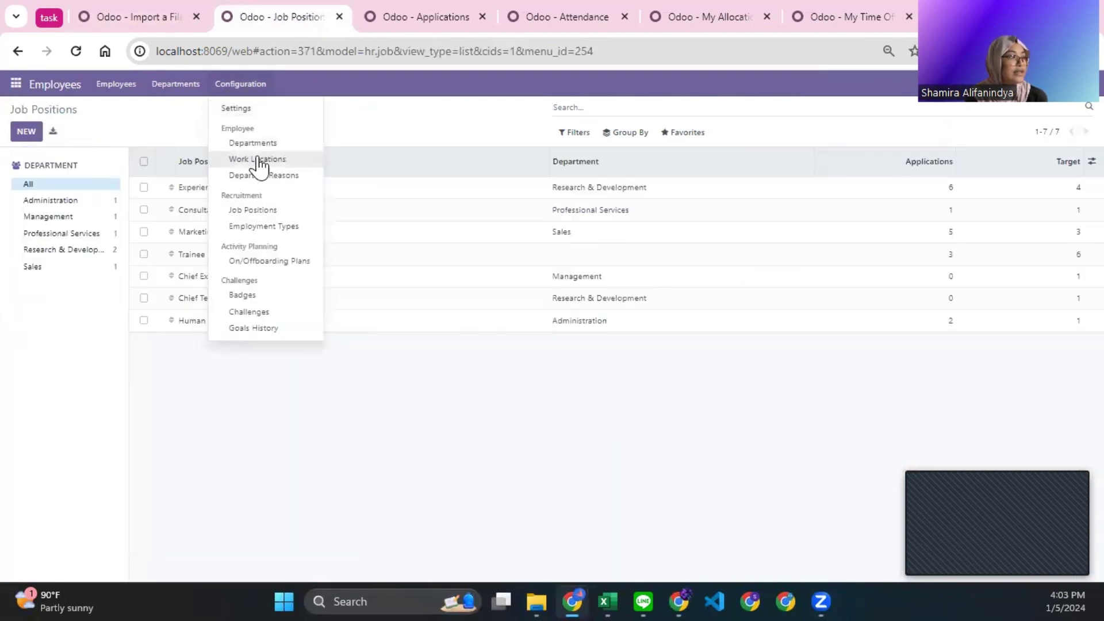
{"action": "left_click", "coordinate": [275, 211]}
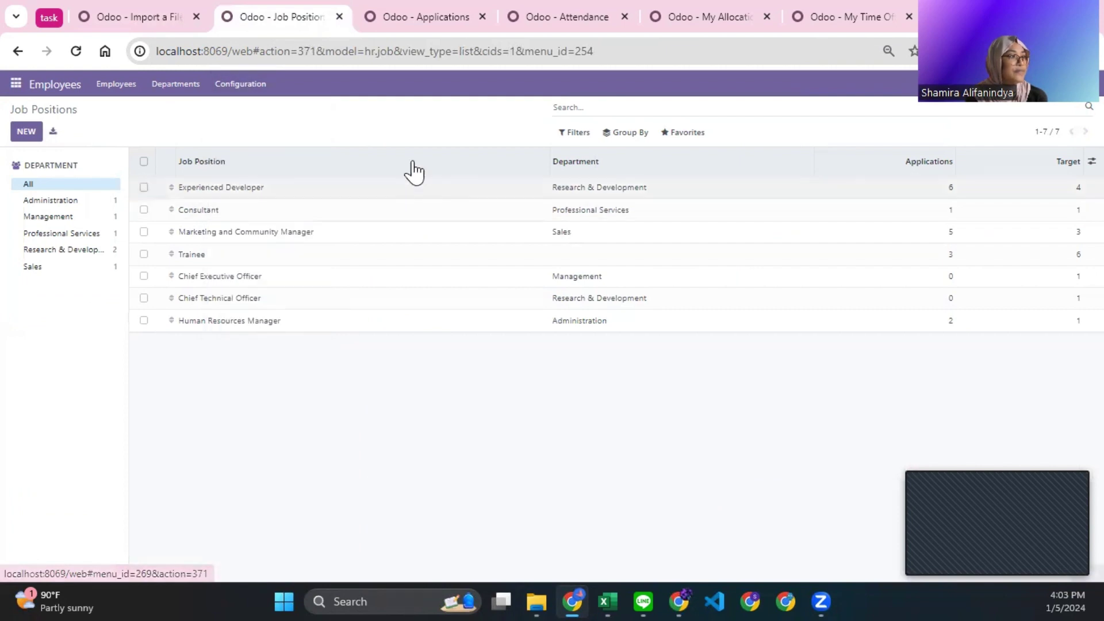
Start a record import for job positions and upload the HR Job Position PT. JellyFish Service file.
{"action": "left_click", "coordinate": [683, 136]}
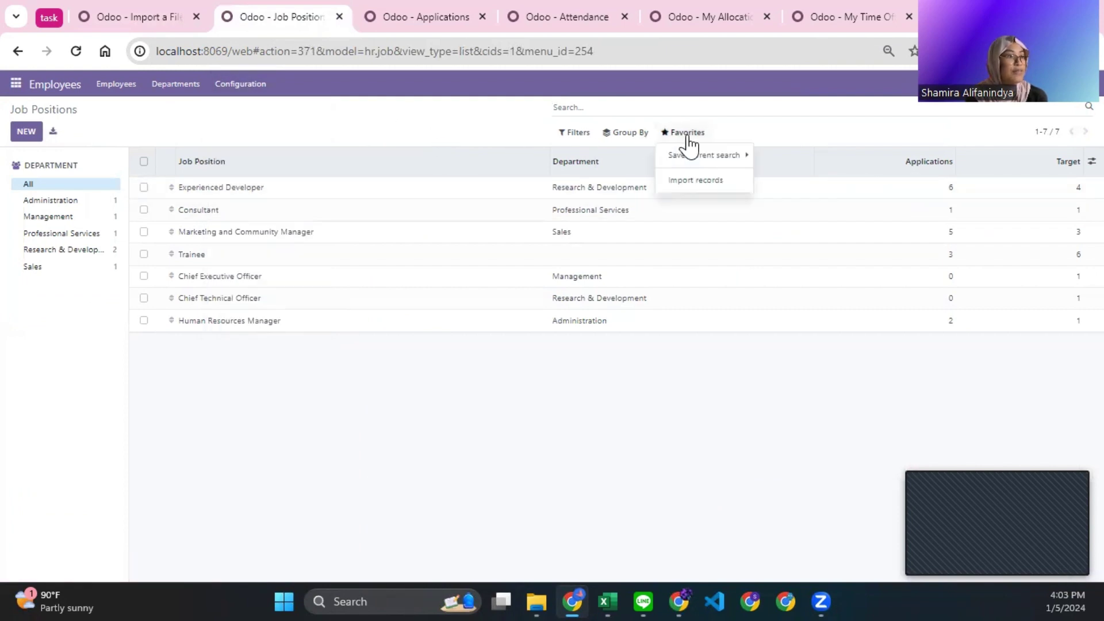
{"action": "left_click", "coordinate": [698, 183]}
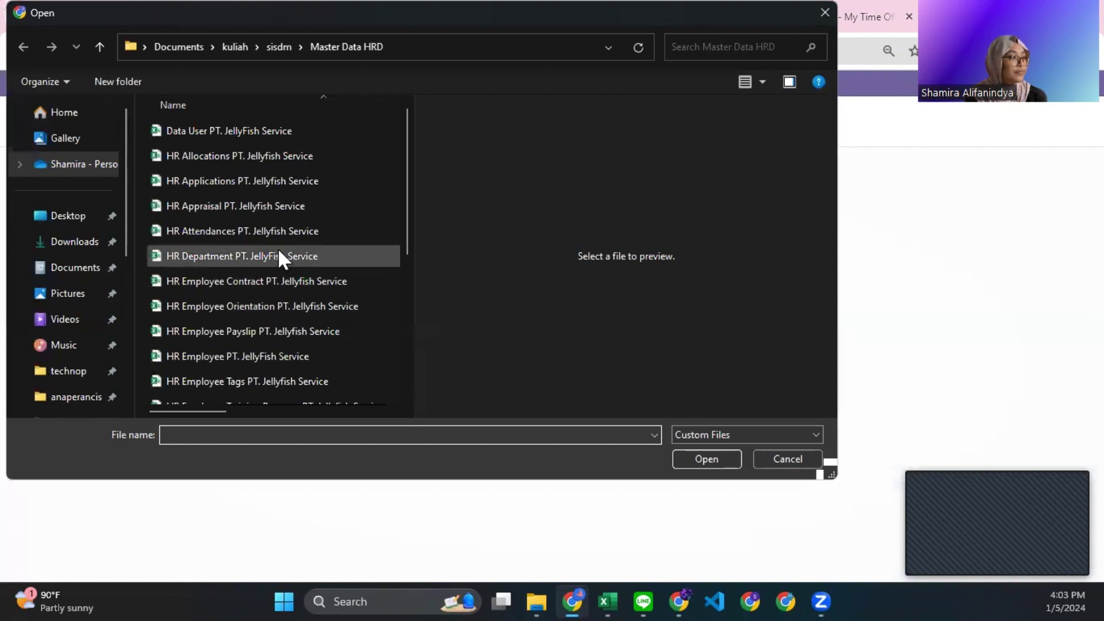
{"action": "scroll", "coordinate": [281, 256], "scroll_direction": "down", "scroll_amount": 3}
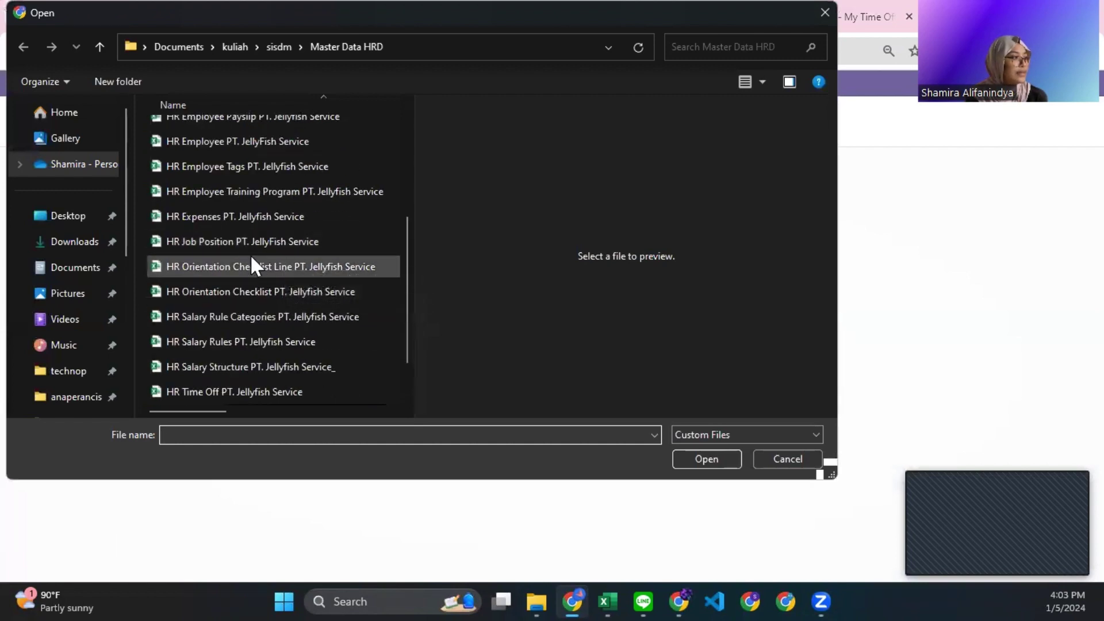
{"action": "left_click", "coordinate": [278, 244]}
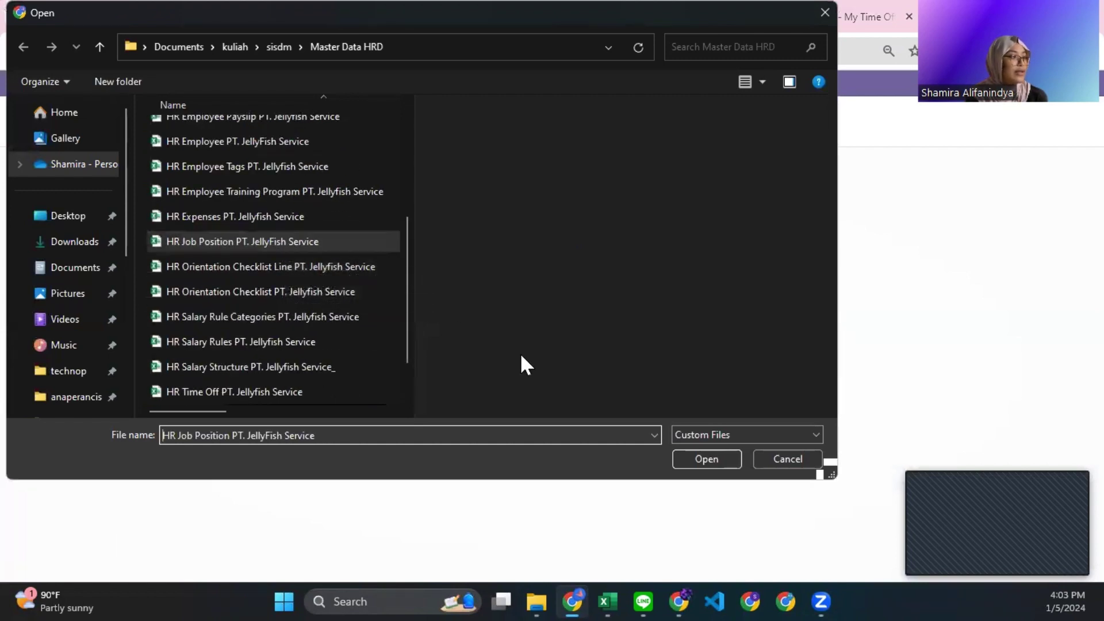
{"action": "left_click", "coordinate": [704, 458]}
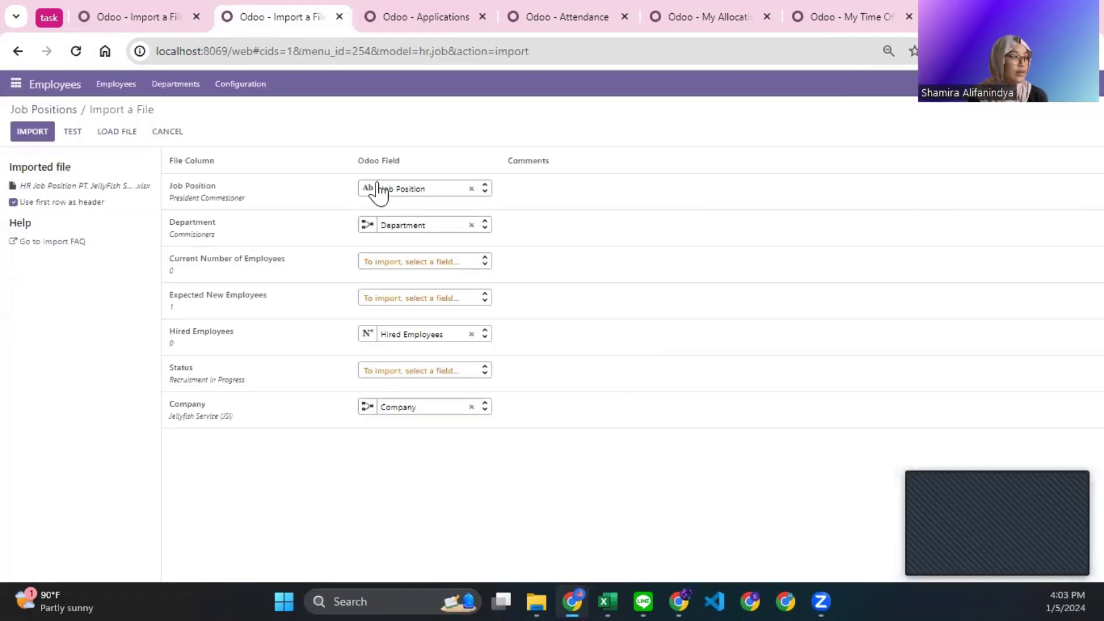
Test the job position import, import its records, and review the complete Job Positions list.
{"action": "left_click", "coordinate": [72, 133]}
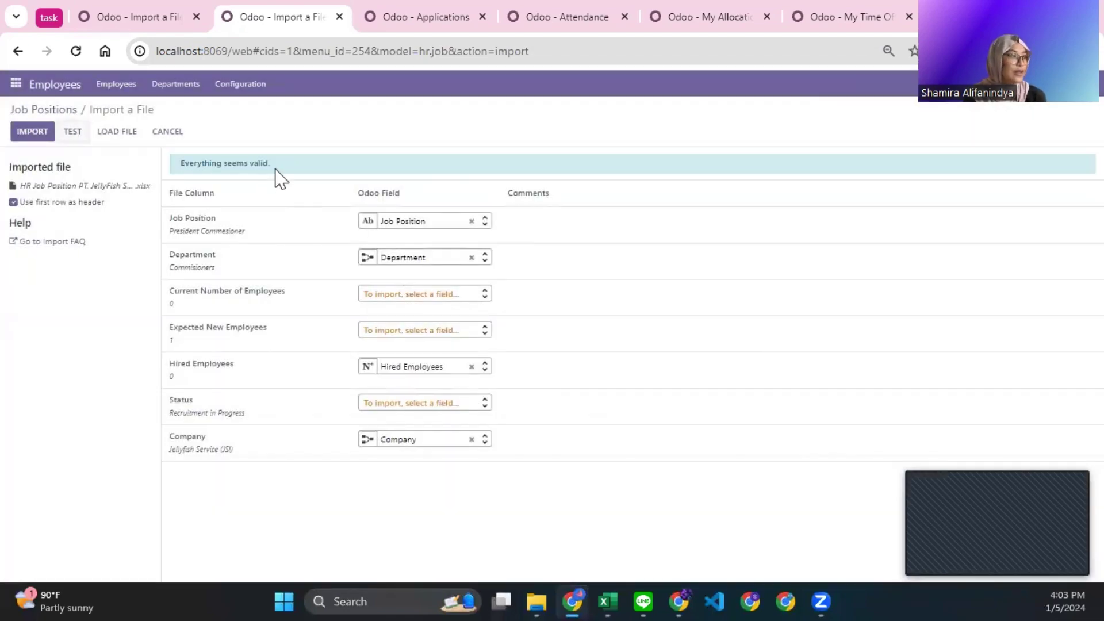
{"action": "left_click_drag", "start_coordinate": [275, 172], "coordinate": [135, 171]}
{"action": "left_click", "coordinate": [339, 169]}
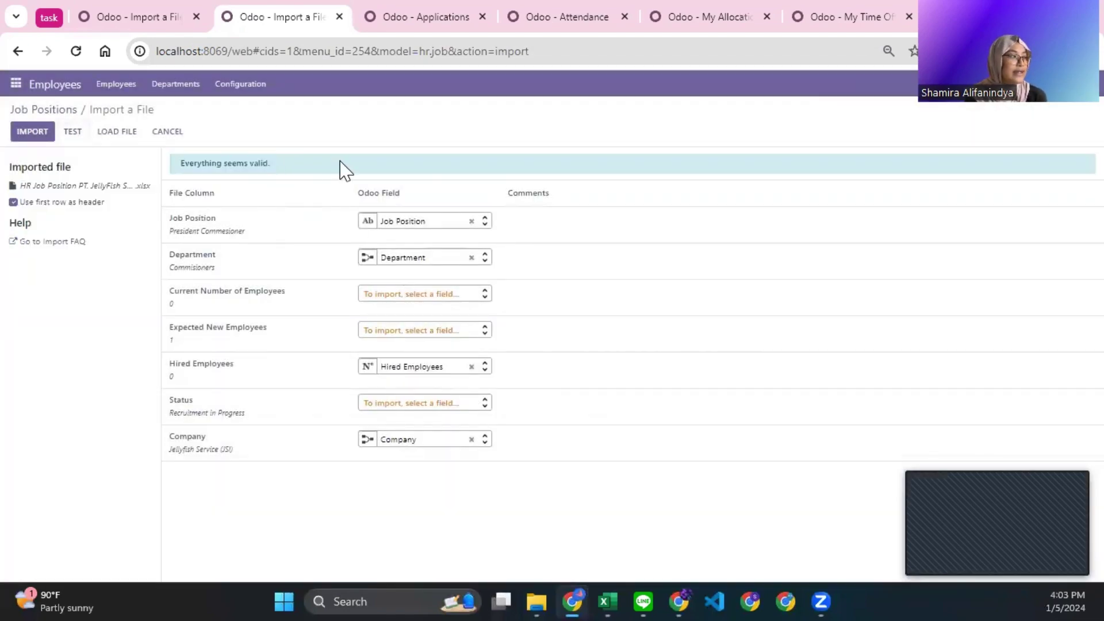
{"action": "left_click", "coordinate": [31, 135]}
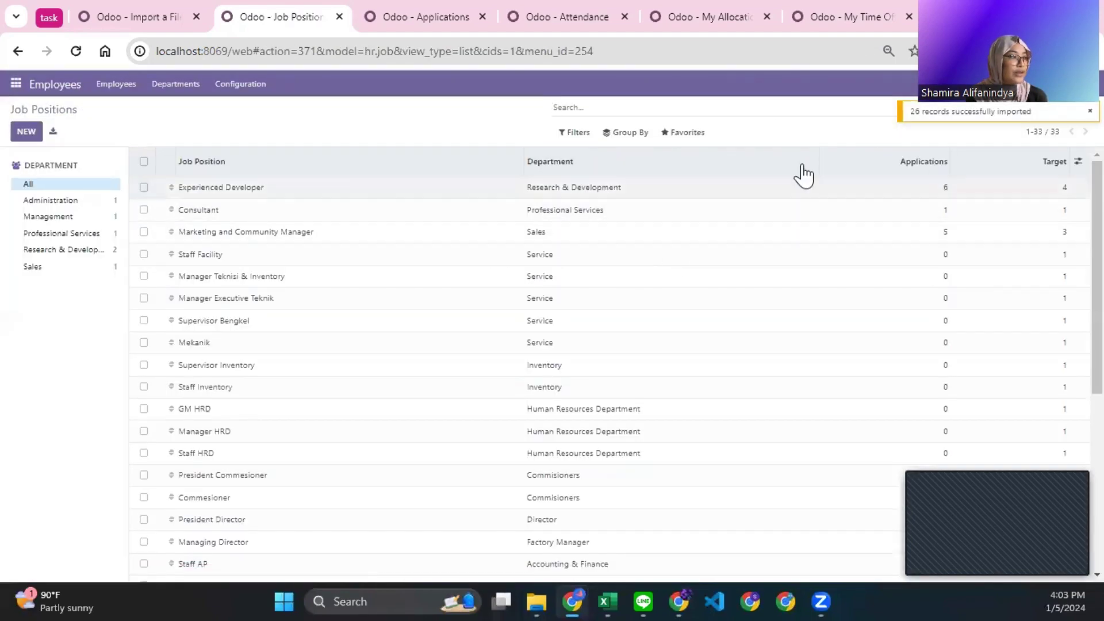
{"action": "scroll", "coordinate": [826, 274], "scroll_direction": "down", "scroll_amount": 5}
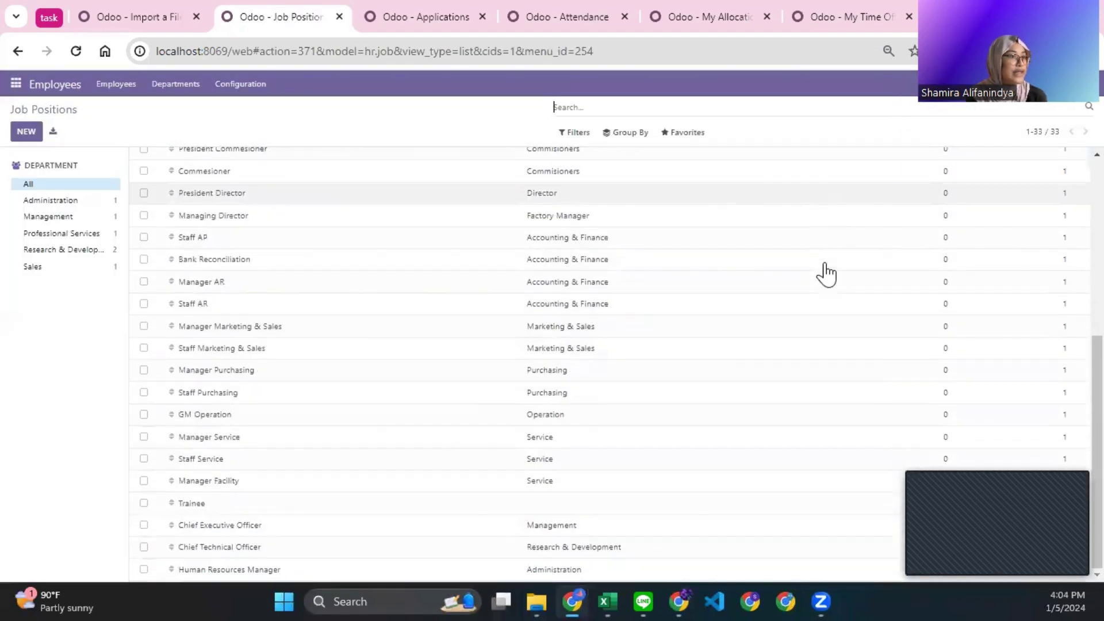
{"action": "scroll", "coordinate": [805, 259], "scroll_direction": "up", "scroll_amount": 5}
Go back to the pending employee import, rerun its test and check the validation message.
{"action": "left_click", "coordinate": [137, 13]}
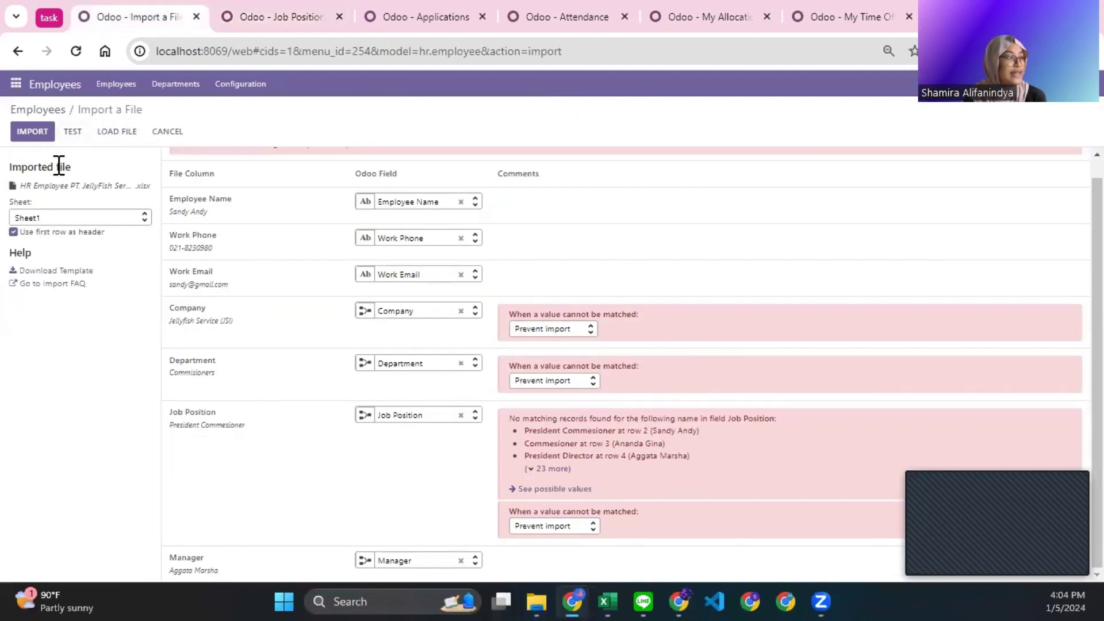
{"action": "left_click", "coordinate": [73, 131]}
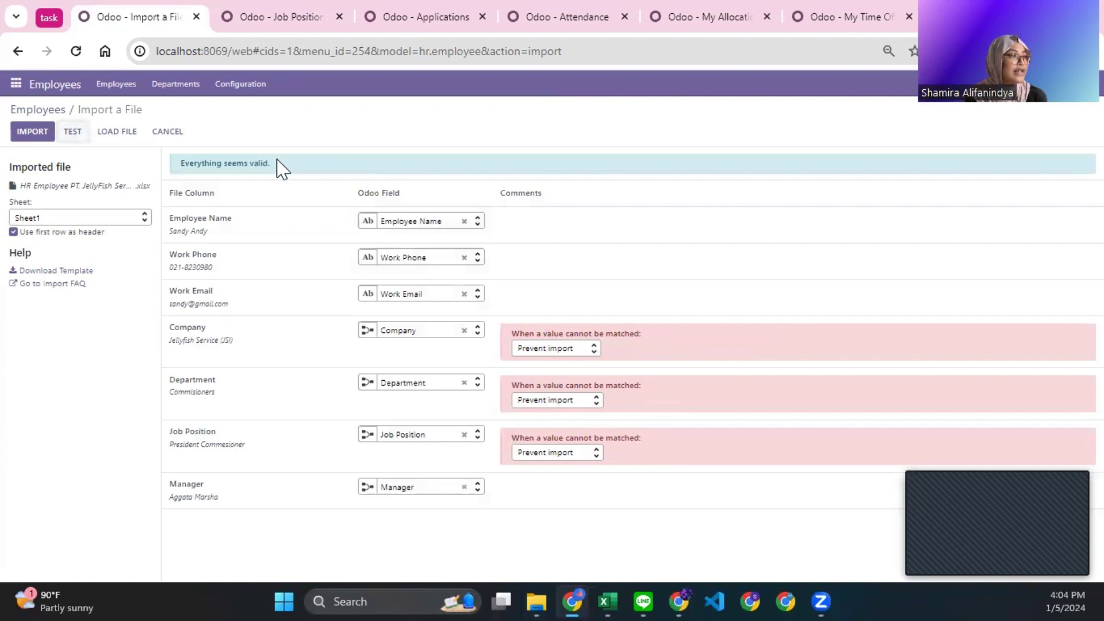
{"action": "left_click_drag", "start_coordinate": [276, 166], "coordinate": [172, 163]}
{"action": "left_click", "coordinate": [326, 185]}
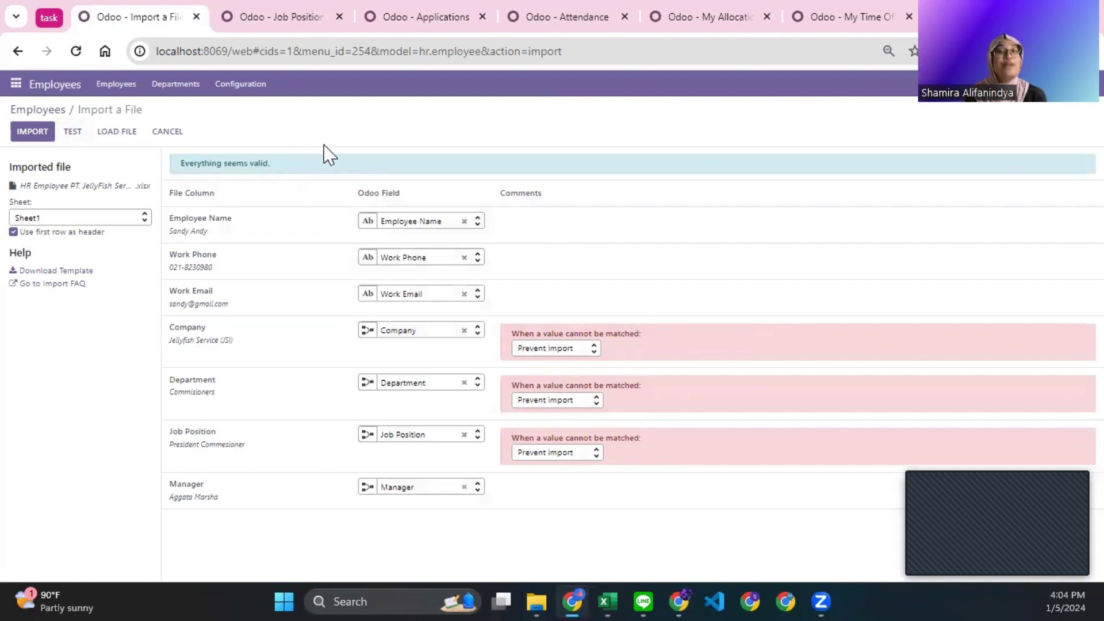
Import the employee records and review the cards in the Employees overview.
{"action": "left_click", "coordinate": [35, 137]}
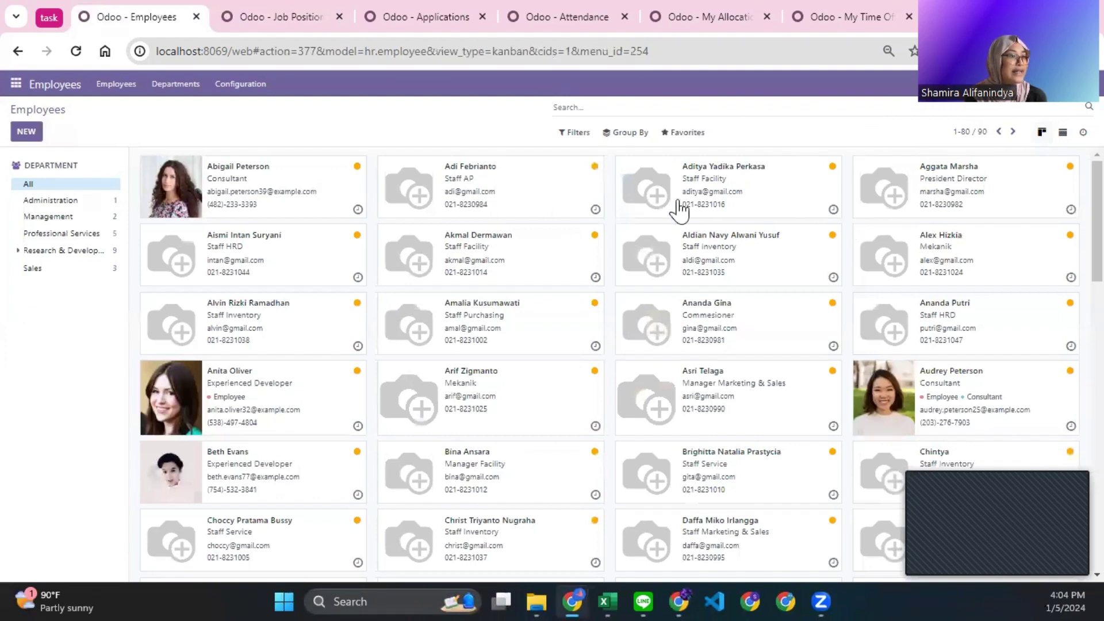
{"action": "scroll", "coordinate": [810, 223], "scroll_direction": "down", "scroll_amount": 1}
{"action": "scroll", "coordinate": [811, 223], "scroll_direction": "down", "scroll_amount": 4}
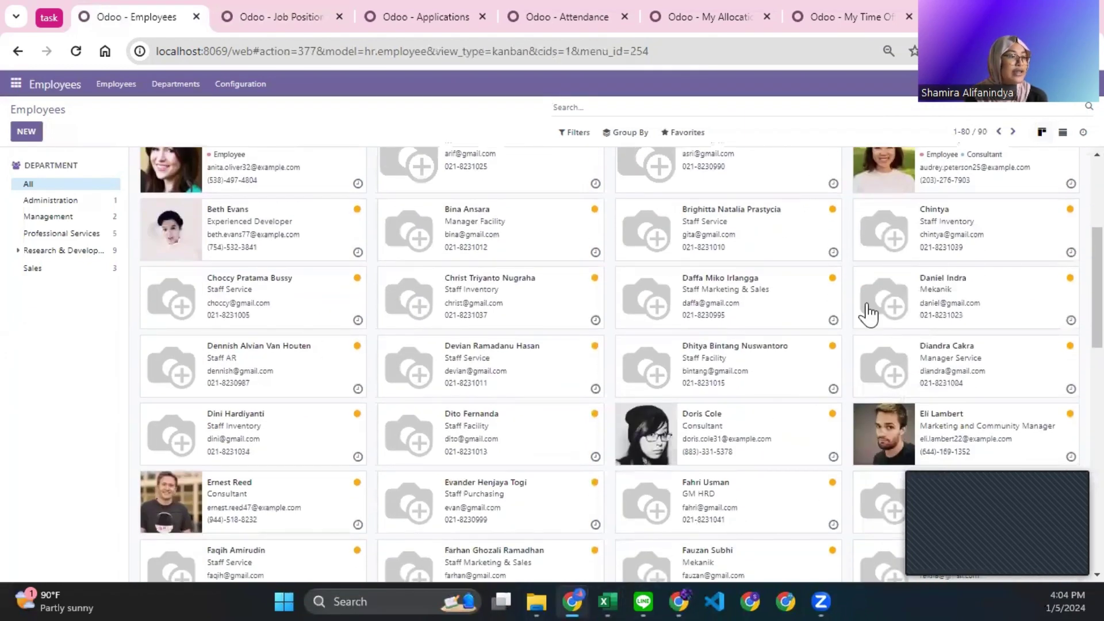
{"action": "scroll", "coordinate": [803, 269], "scroll_direction": "up", "scroll_amount": 5}
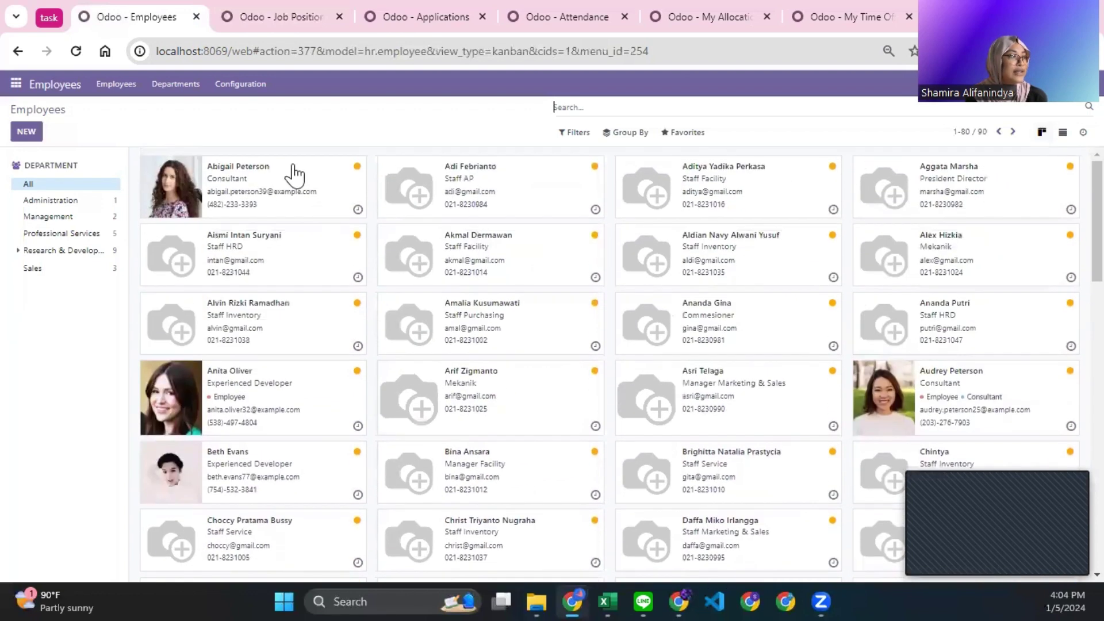
{"action": "scroll", "coordinate": [787, 230], "scroll_direction": "down", "scroll_amount": 10}
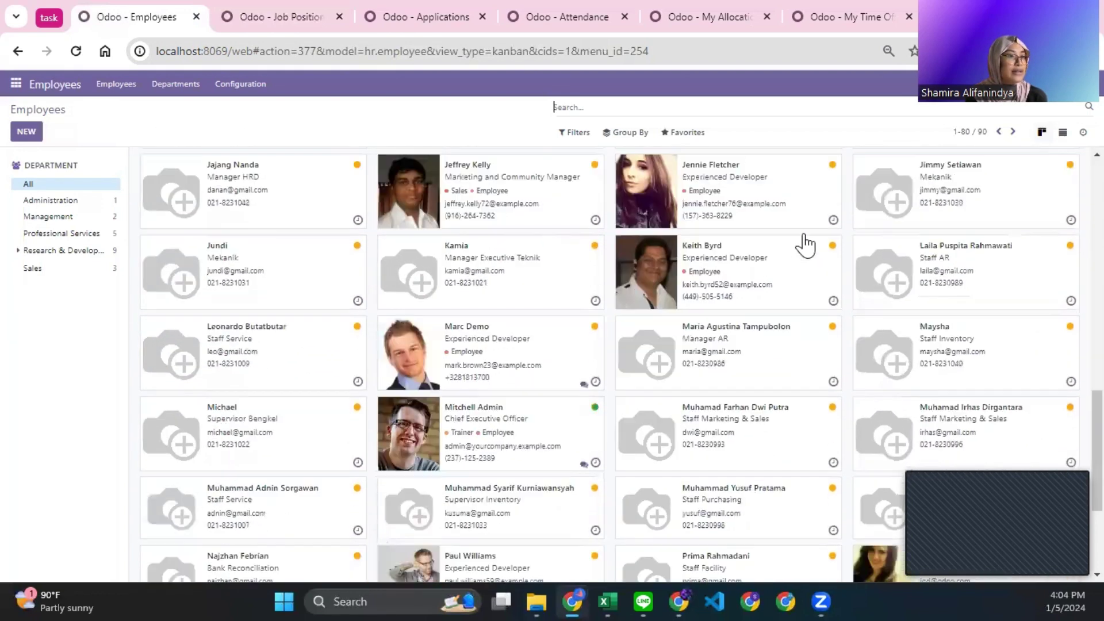
{"action": "scroll", "coordinate": [833, 311], "scroll_direction": "up", "scroll_amount": 10}
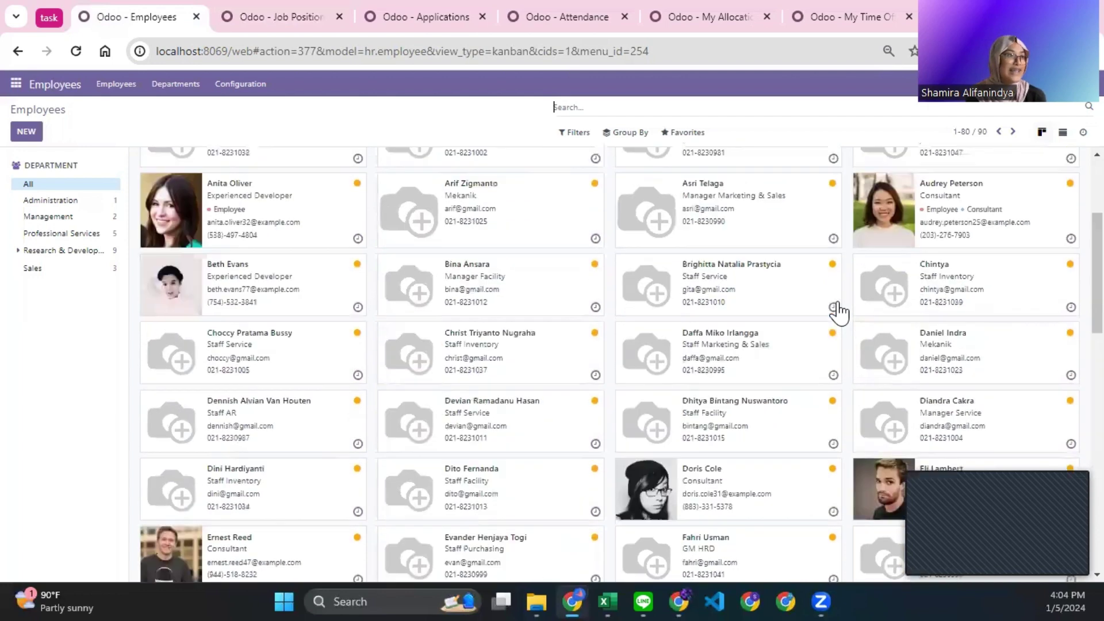
Look through the Master Data HRD folder in File Explorer, and open the Attendances app in Odoo in Chrome.
{"action": "left_click", "coordinate": [497, 9]}
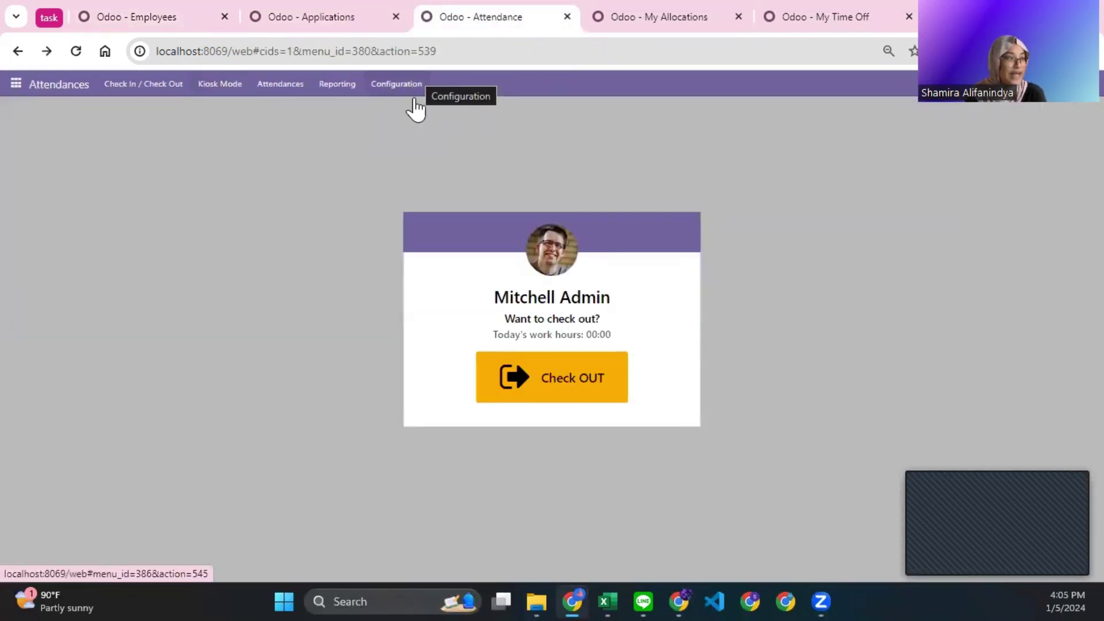
{"action": "left_click", "coordinate": [537, 596]}
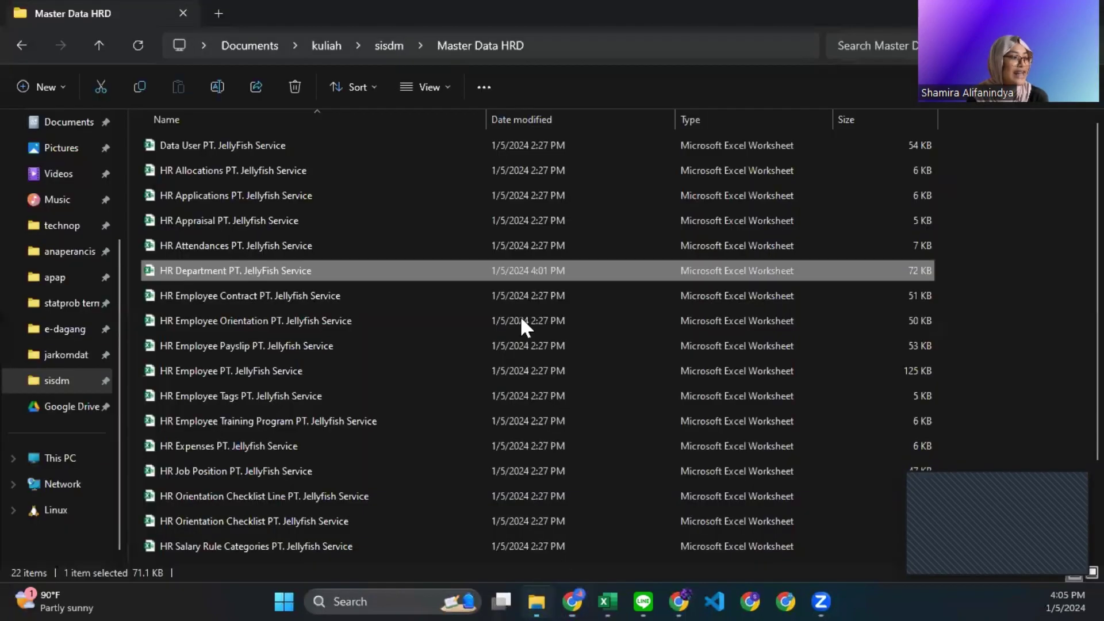
{"action": "scroll", "coordinate": [618, 270], "scroll_direction": "down", "scroll_amount": 2}
{"action": "scroll", "coordinate": [641, 301], "scroll_direction": "up", "scroll_amount": 2}
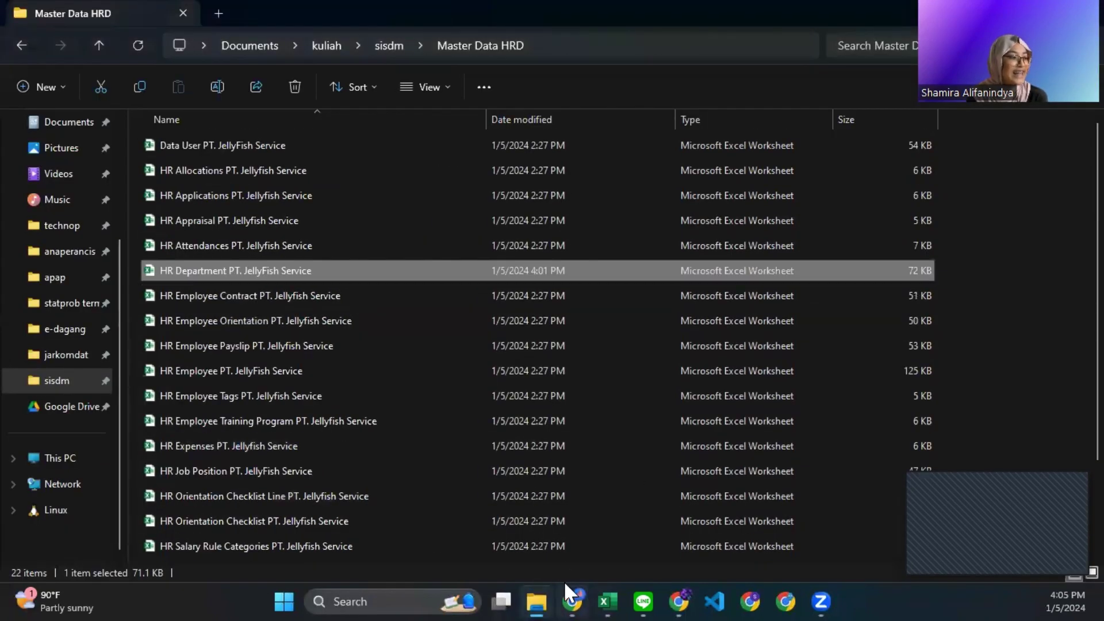
{"action": "left_click", "coordinate": [543, 582]}
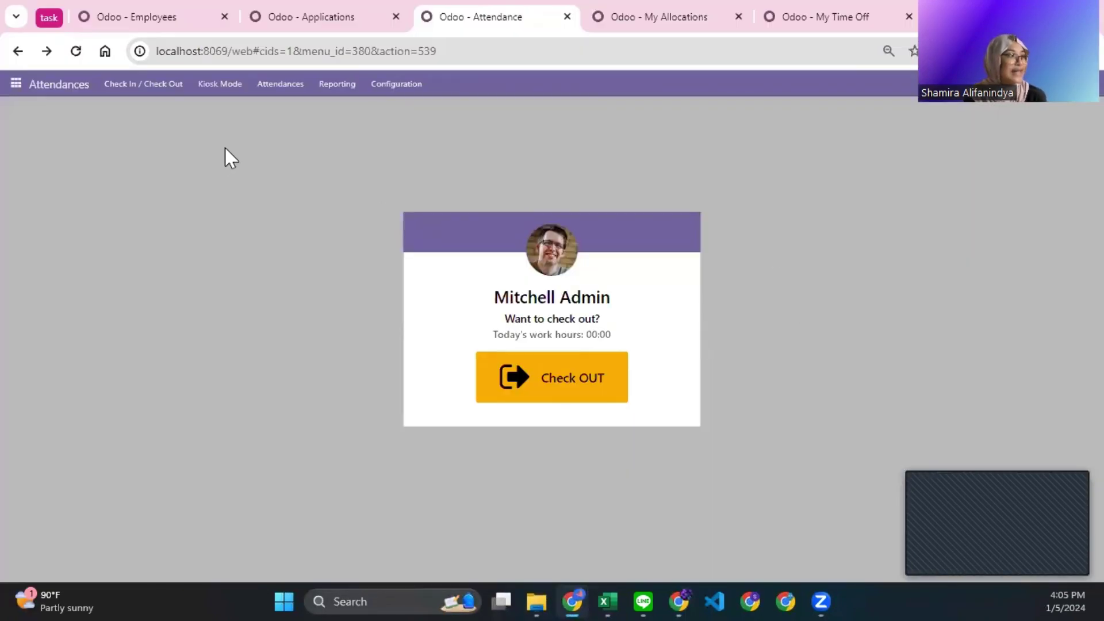
{"action": "left_click", "coordinate": [16, 84]}
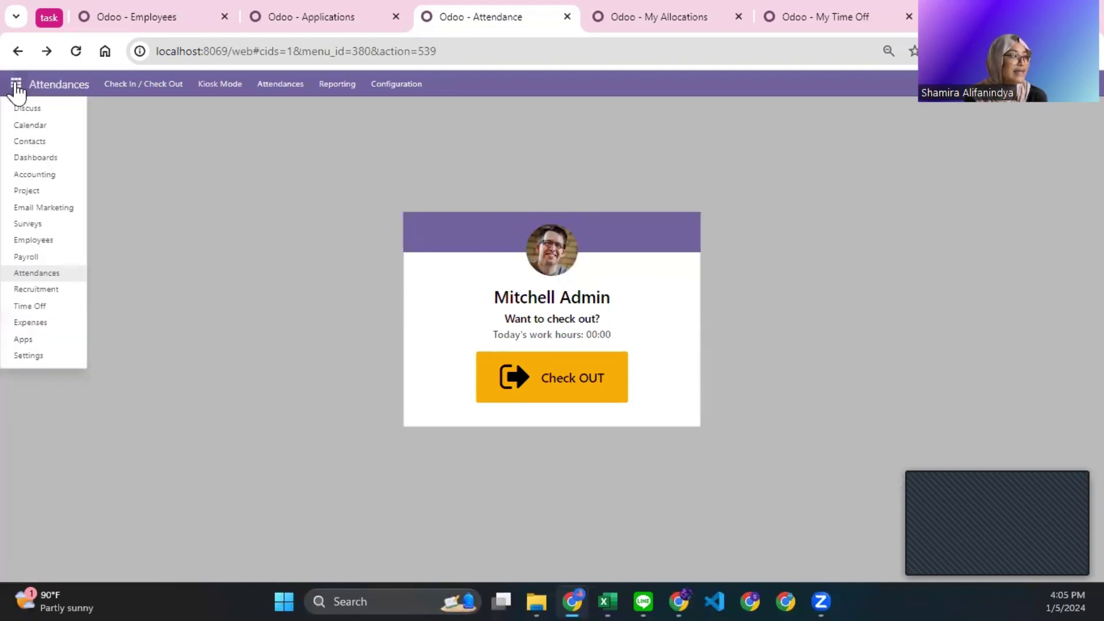
{"action": "left_click", "coordinate": [36, 273]}
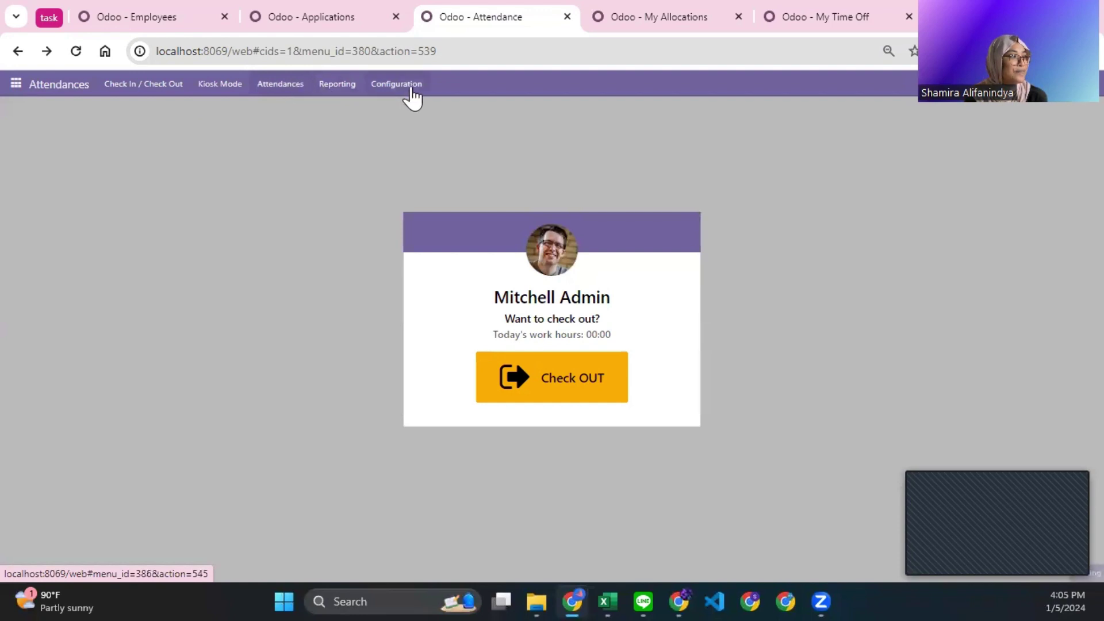
Start a record import from the Attendances list and load the HR Attendances PT. Jellyfish Service file.
{"action": "left_click", "coordinate": [276, 85]}
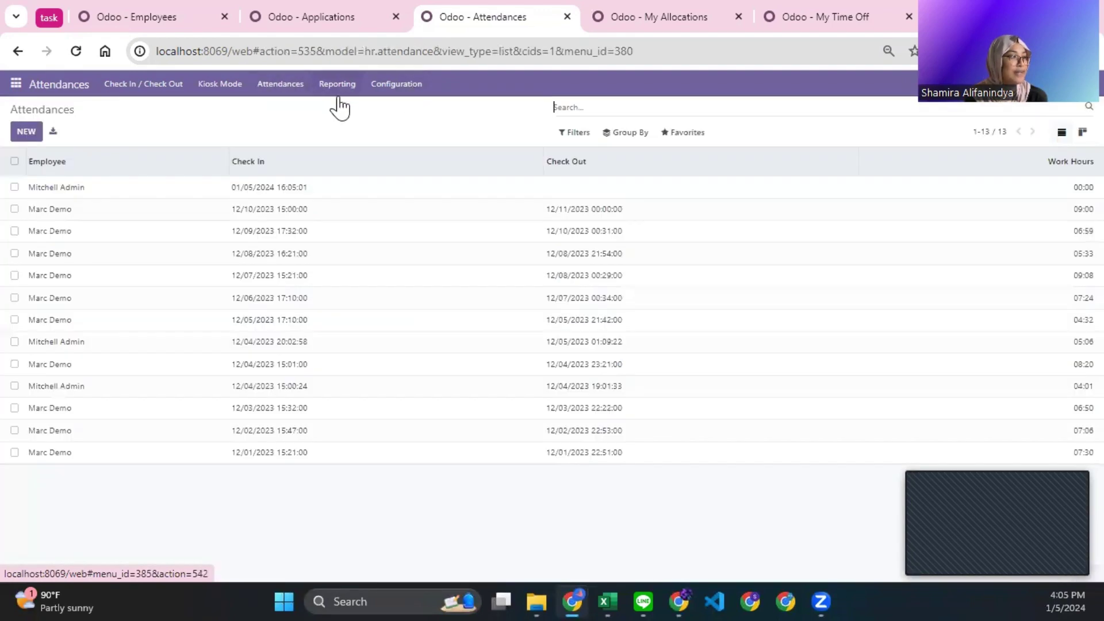
{"action": "left_click", "coordinate": [682, 133]}
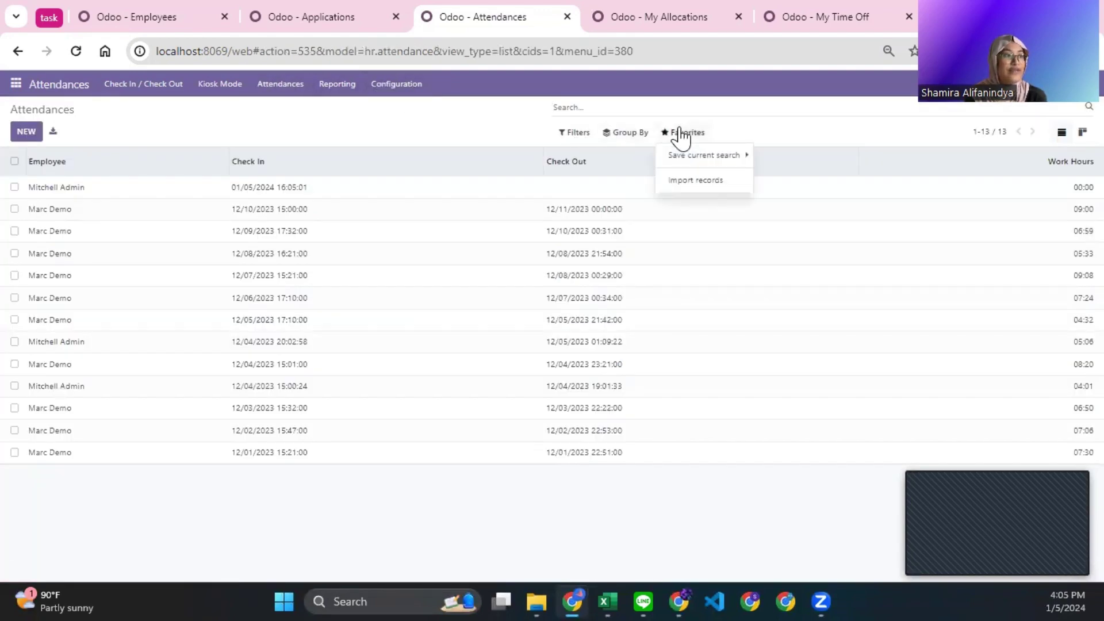
{"action": "left_click", "coordinate": [698, 187]}
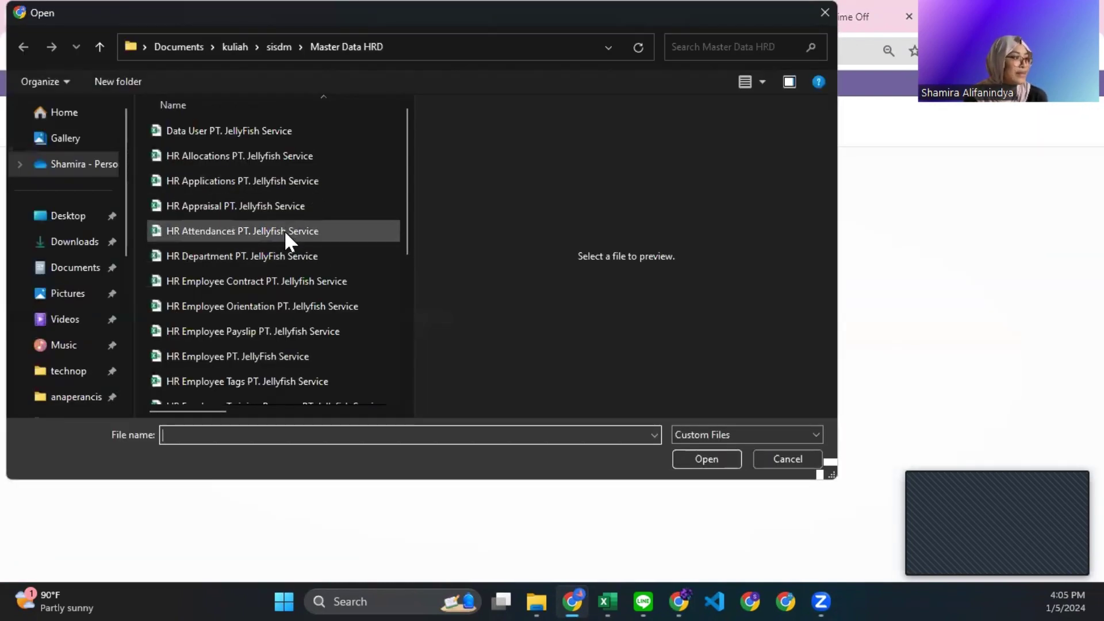
{"action": "left_click", "coordinate": [284, 230]}
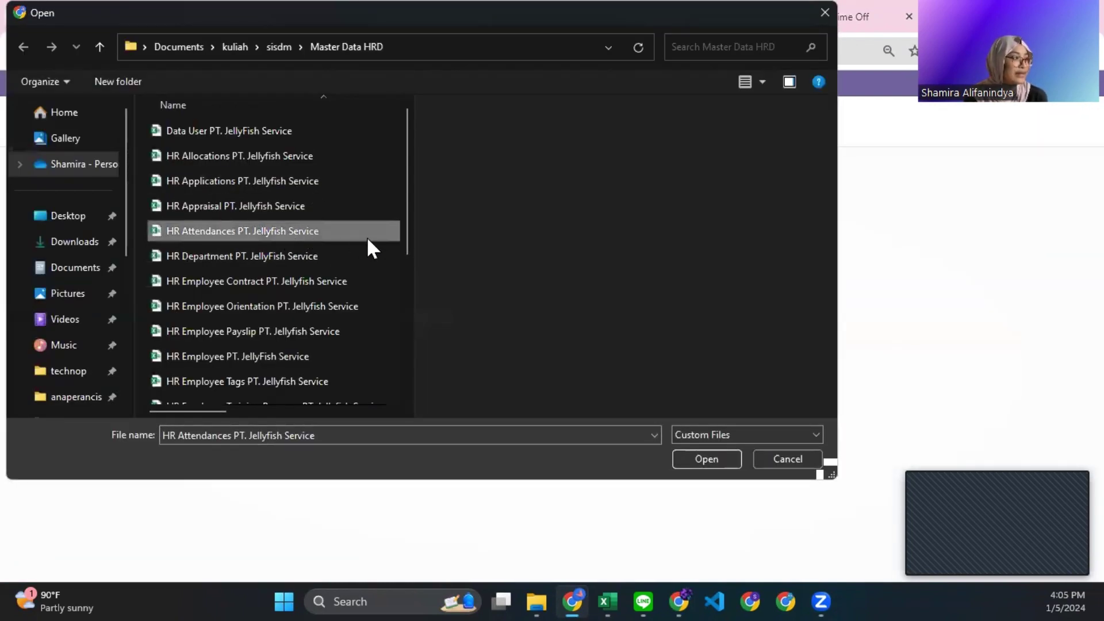
{"action": "left_click", "coordinate": [700, 466]}
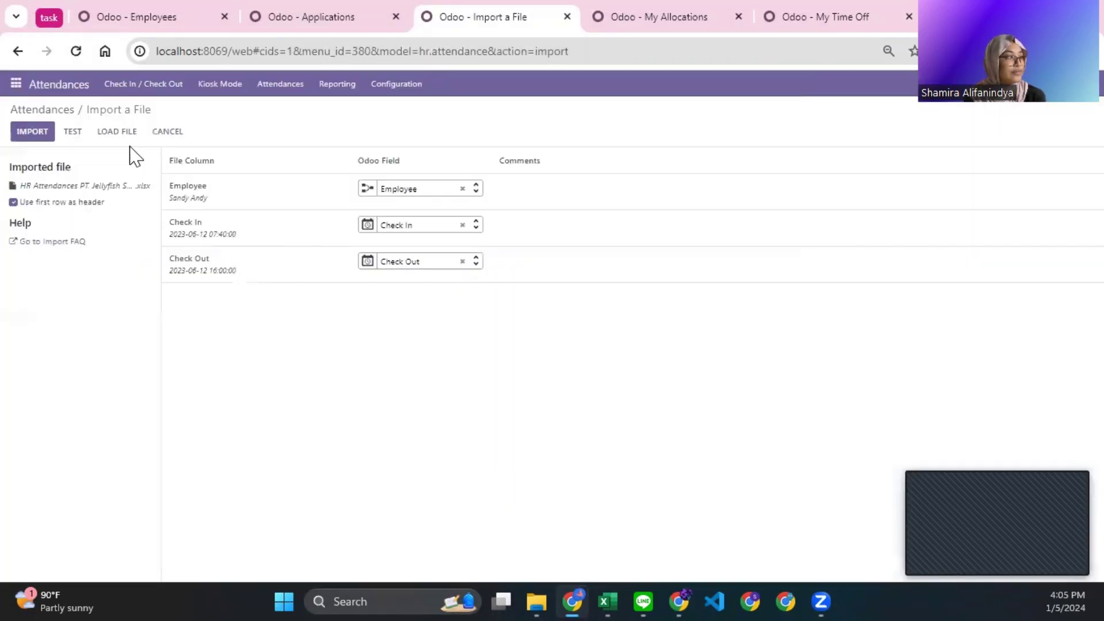
Test the attendance import and check the validation message.
{"action": "left_click", "coordinate": [72, 134]}
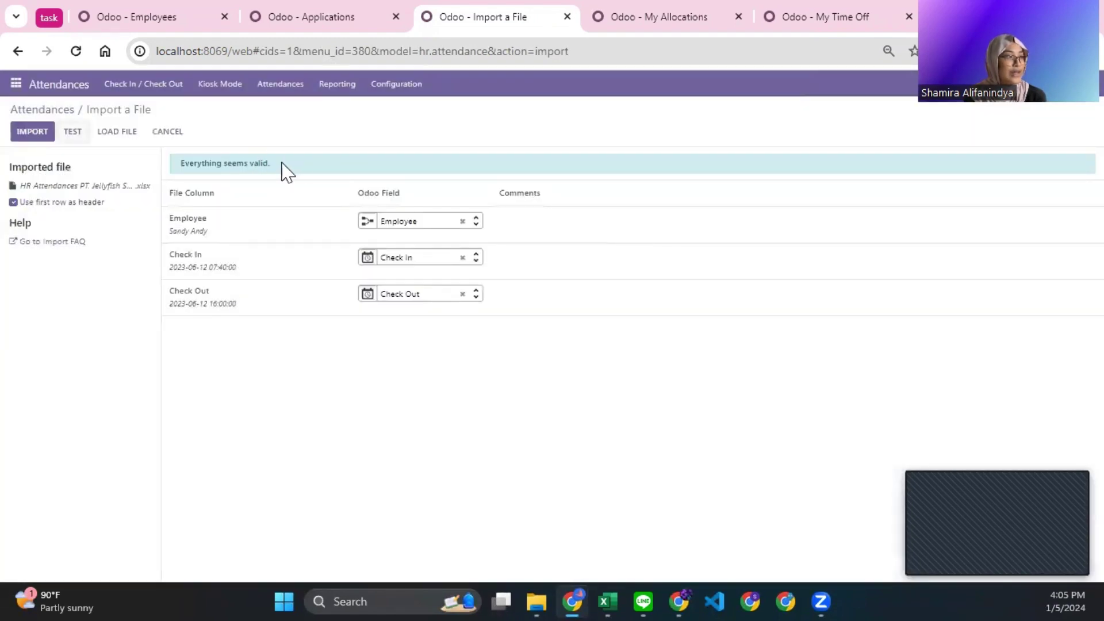
{"action": "left_click_drag", "start_coordinate": [272, 163], "coordinate": [165, 158]}
{"action": "left_click", "coordinate": [277, 161]}
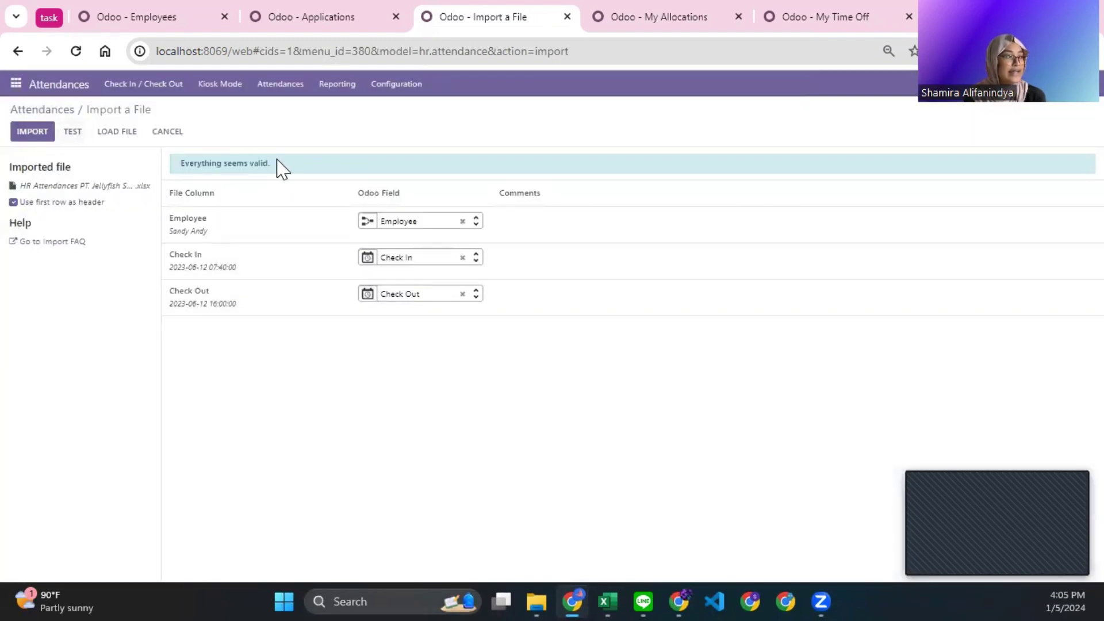
Import the attendance records and review the Attendances list from start to end.
{"action": "left_click", "coordinate": [33, 132]}
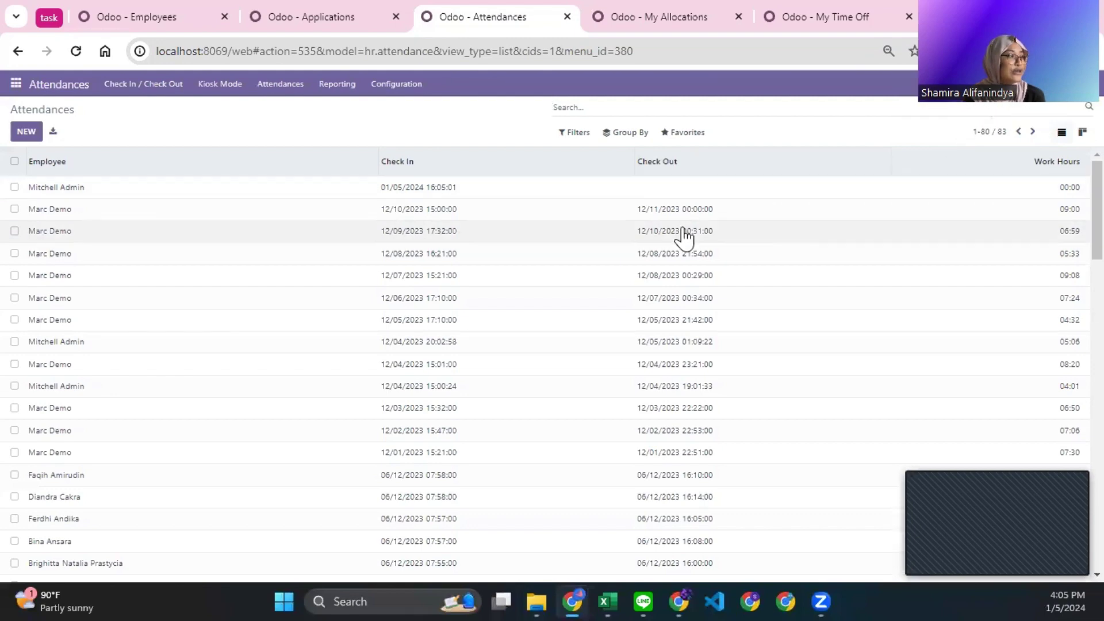
{"action": "scroll", "coordinate": [682, 234], "scroll_direction": "down", "scroll_amount": 15}
{"action": "scroll", "coordinate": [753, 256], "scroll_direction": "down", "scroll_amount": 4}
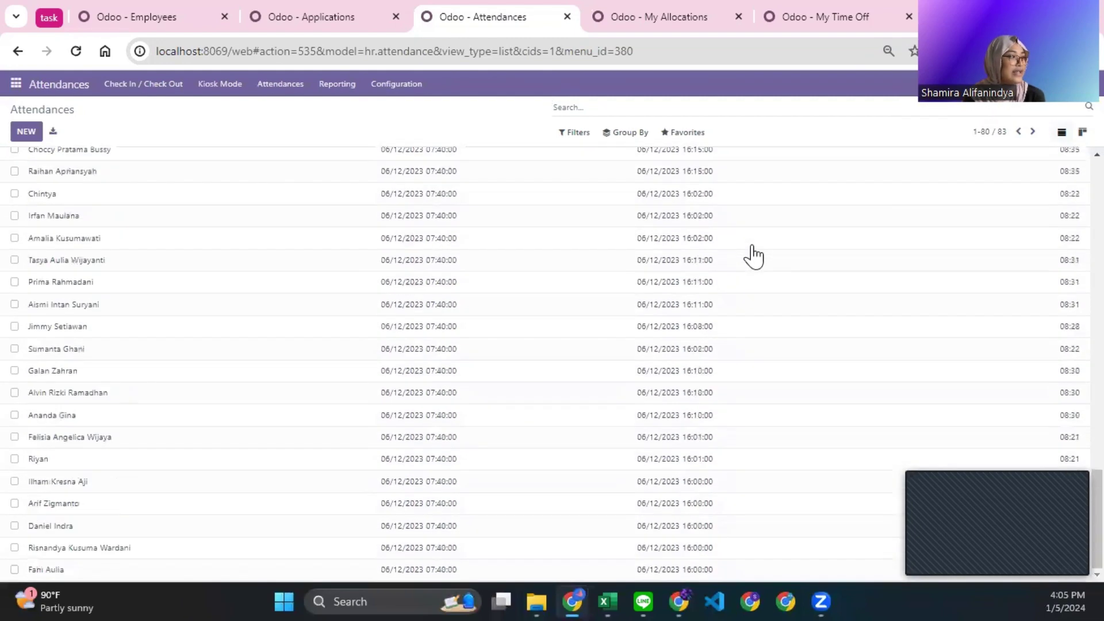
{"action": "scroll", "coordinate": [753, 256], "scroll_direction": "up", "scroll_amount": 20}
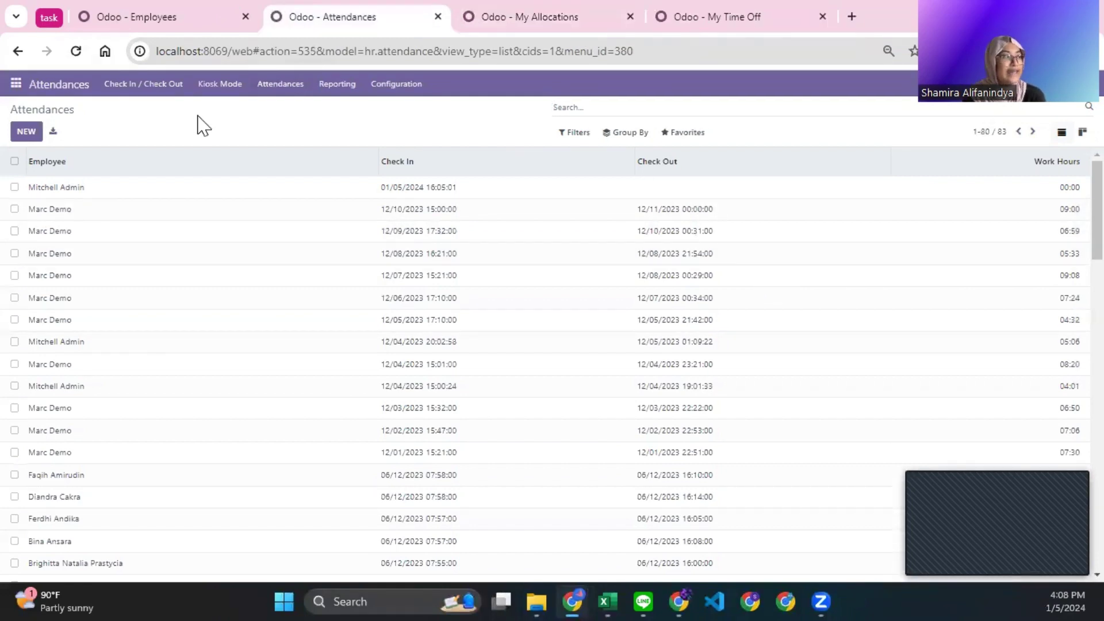
Start a record import for Employee Payslips in the Payroll app and load the HR Employee Payslip PT. Jellyfish Service file.
{"action": "left_click", "coordinate": [16, 86]}
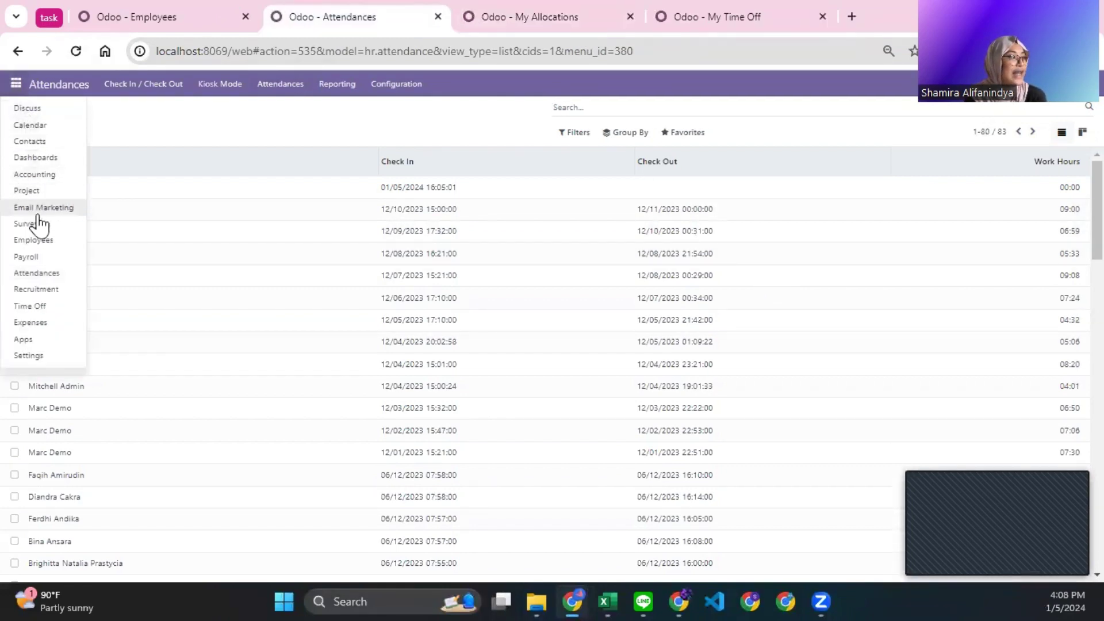
{"action": "left_click", "coordinate": [39, 258]}
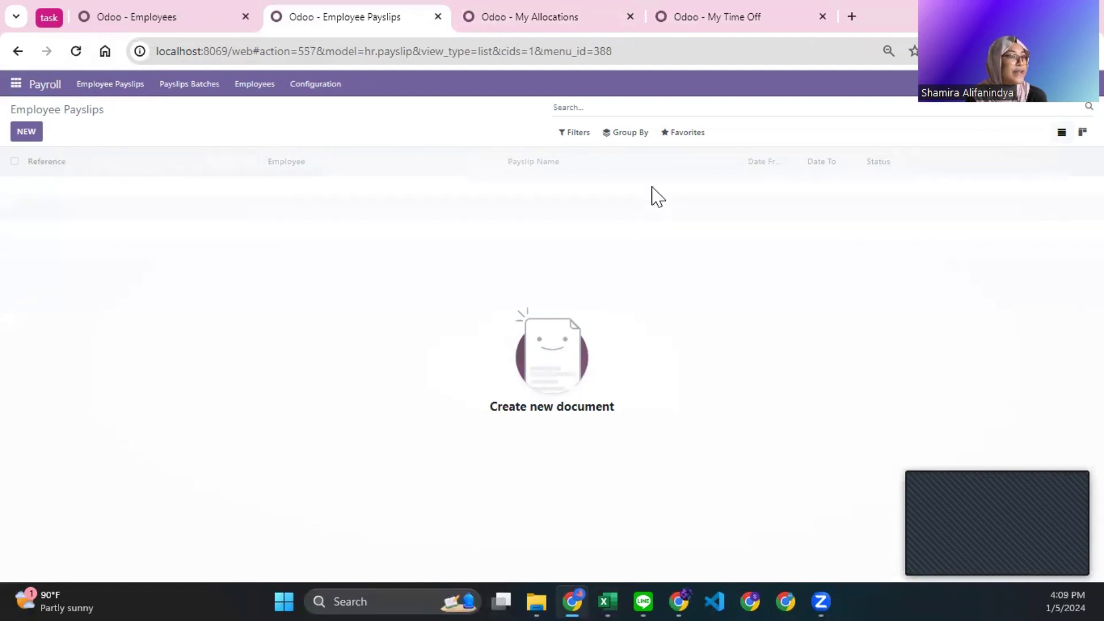
{"action": "left_click", "coordinate": [694, 132]}
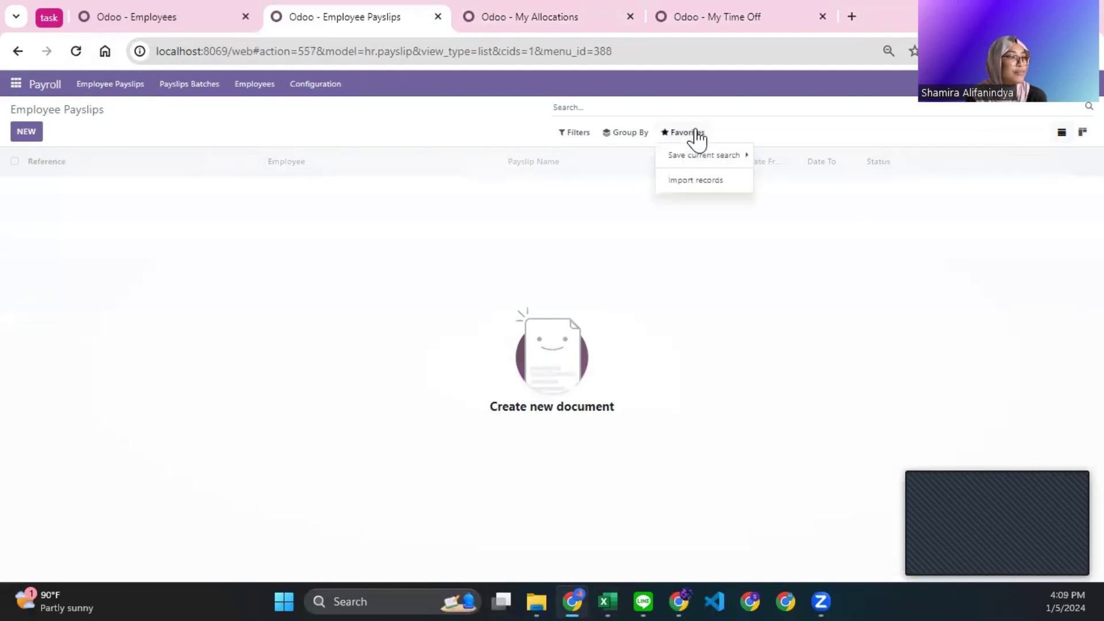
{"action": "left_click", "coordinate": [696, 182]}
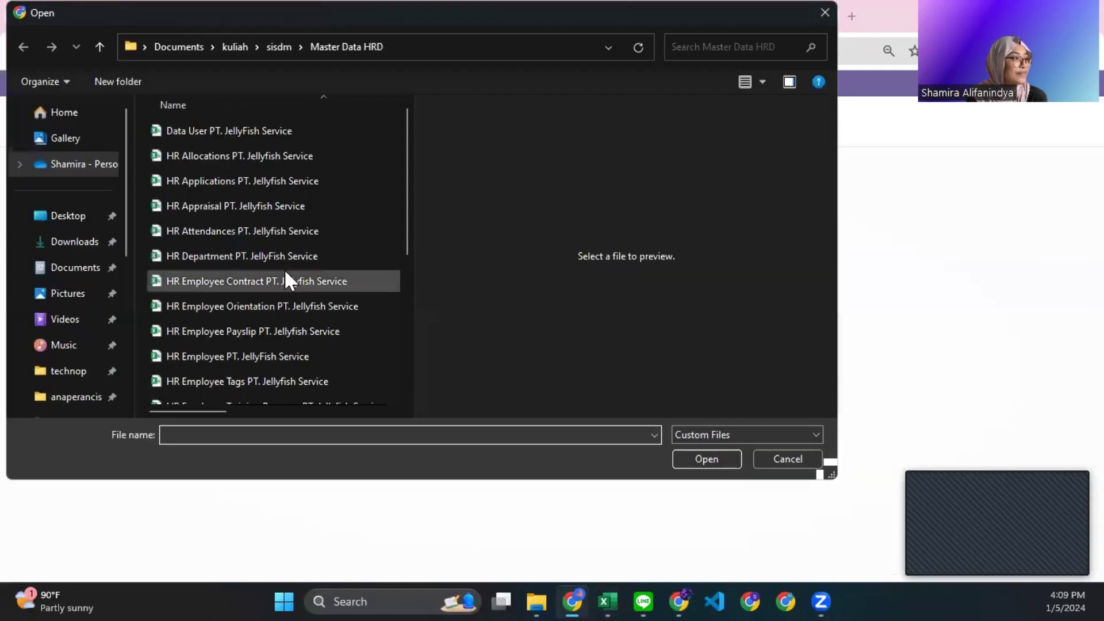
{"action": "left_click", "coordinate": [283, 326]}
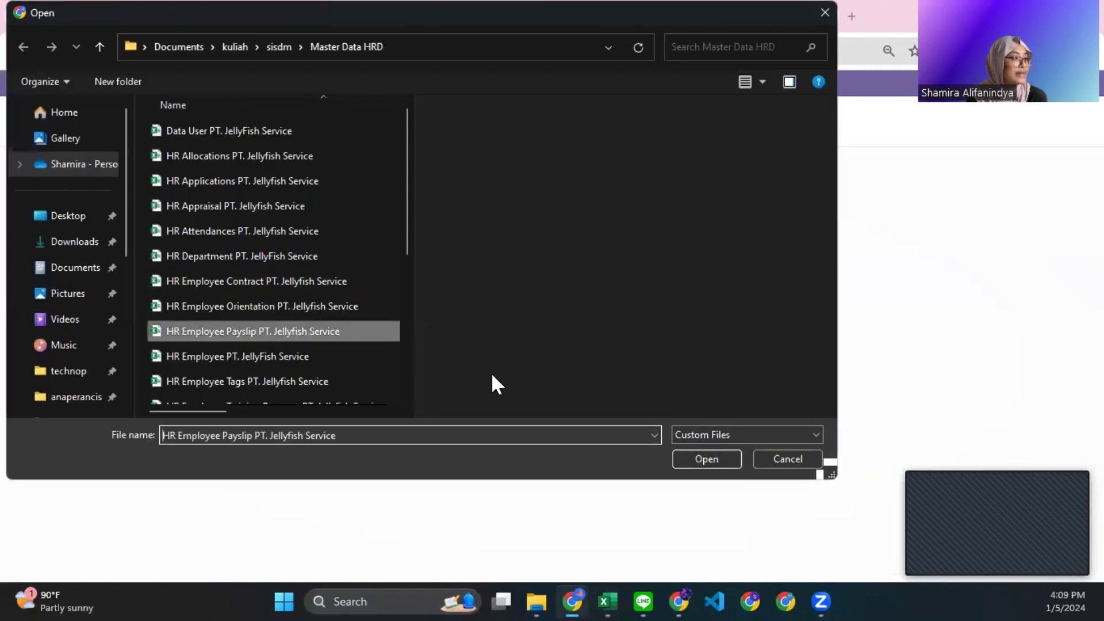
{"action": "left_click", "coordinate": [713, 467]}
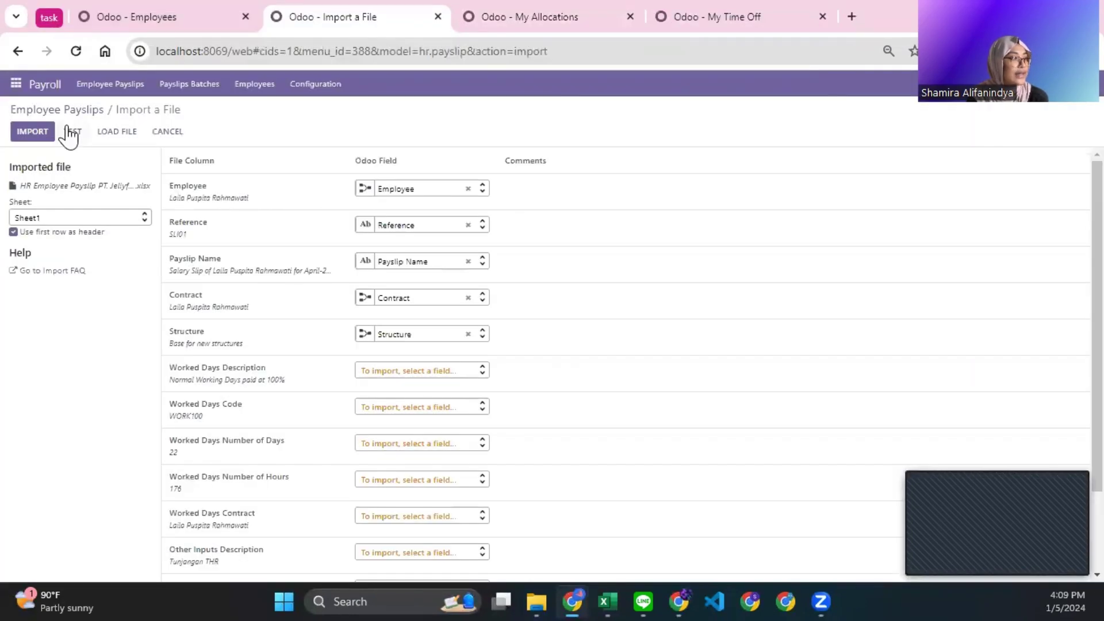
Test the payslip import and examine the full list of unmatched values reported for the Contract field.
{"action": "left_click", "coordinate": [70, 131]}
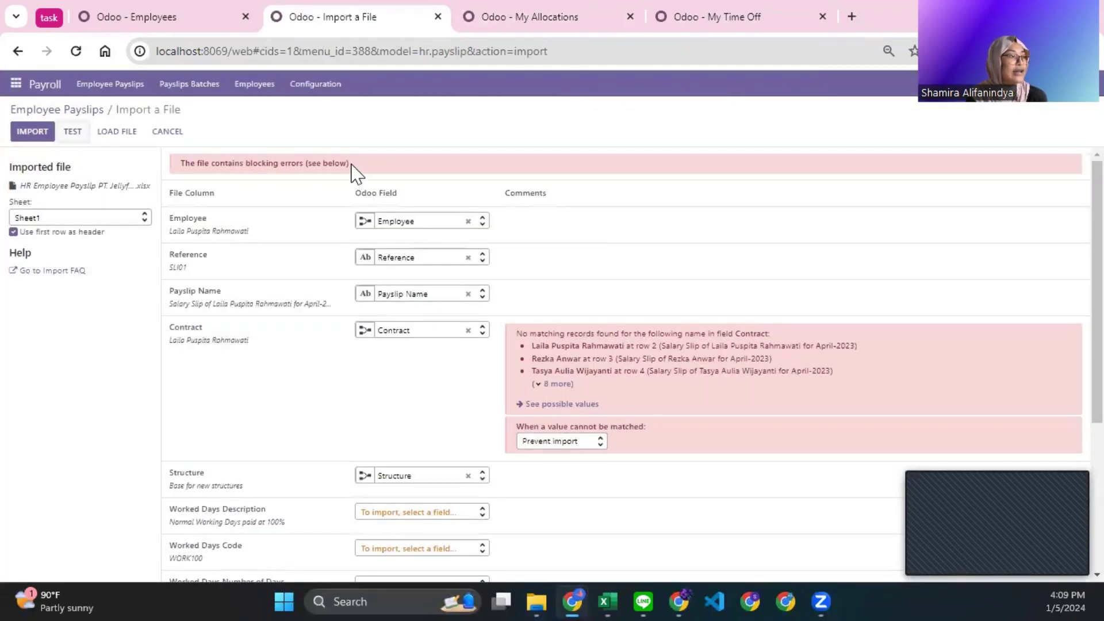
{"action": "scroll", "coordinate": [715, 254], "scroll_direction": "down", "scroll_amount": 4}
{"action": "scroll", "coordinate": [714, 254], "scroll_direction": "up", "scroll_amount": 3}
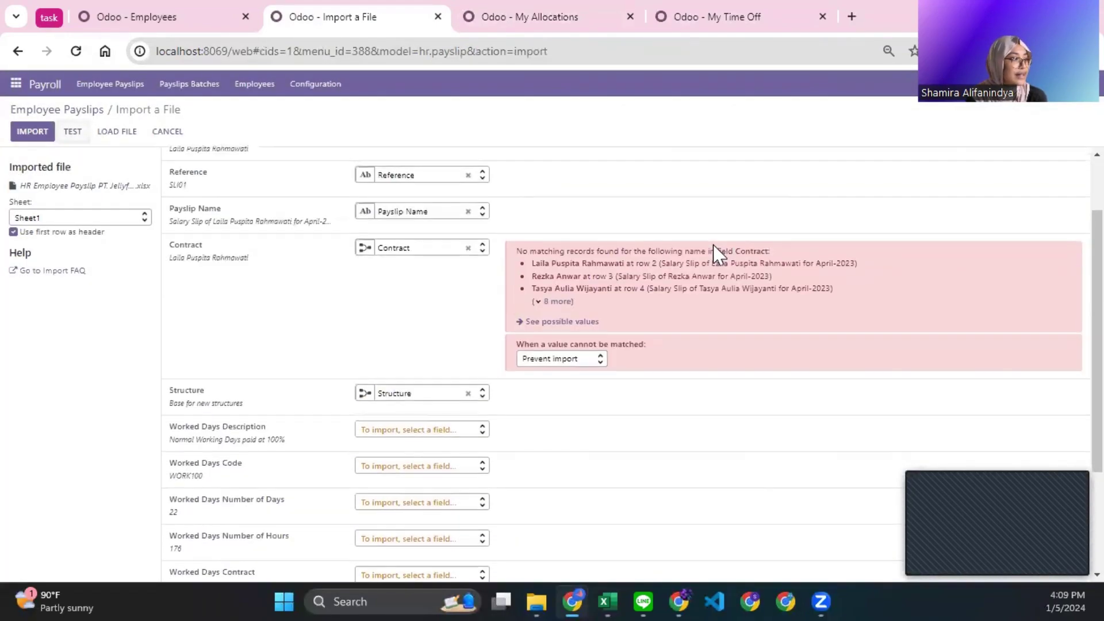
{"action": "scroll", "coordinate": [715, 254], "scroll_direction": "down", "scroll_amount": 3}
{"action": "scroll", "coordinate": [715, 255], "scroll_direction": "up", "scroll_amount": 4}
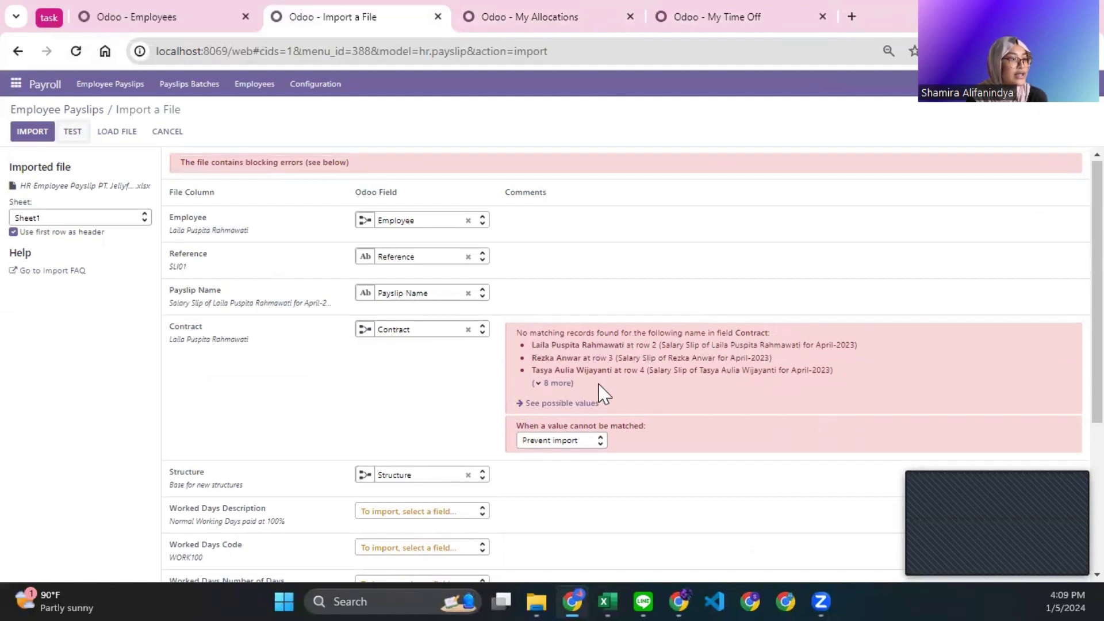
{"action": "left_click", "coordinate": [553, 383]}
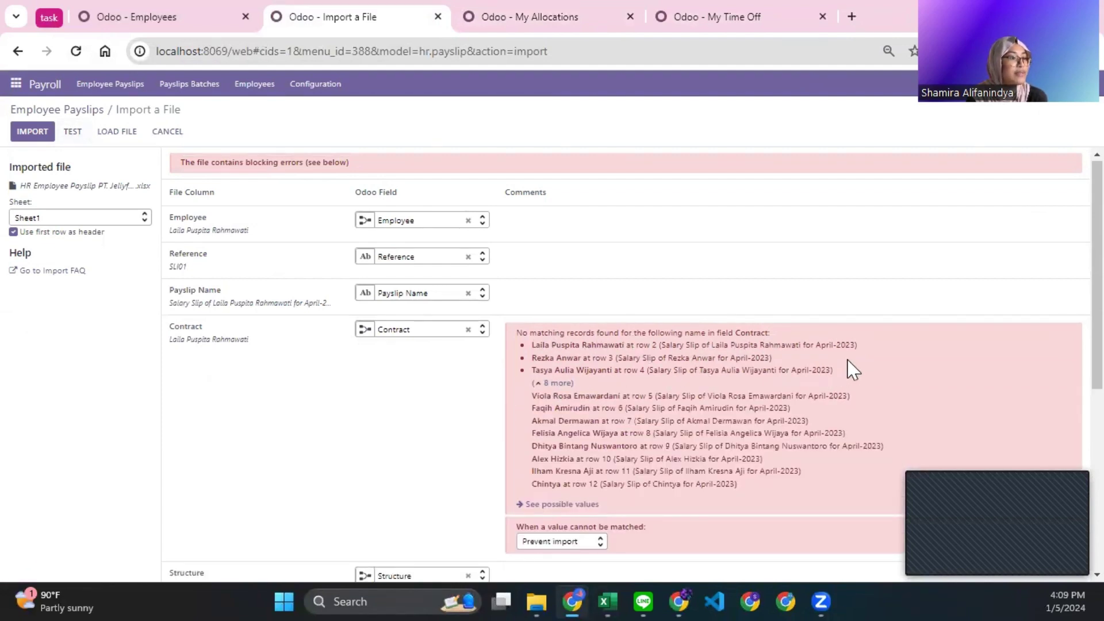
{"action": "scroll", "coordinate": [853, 369], "scroll_direction": "down", "scroll_amount": 1}
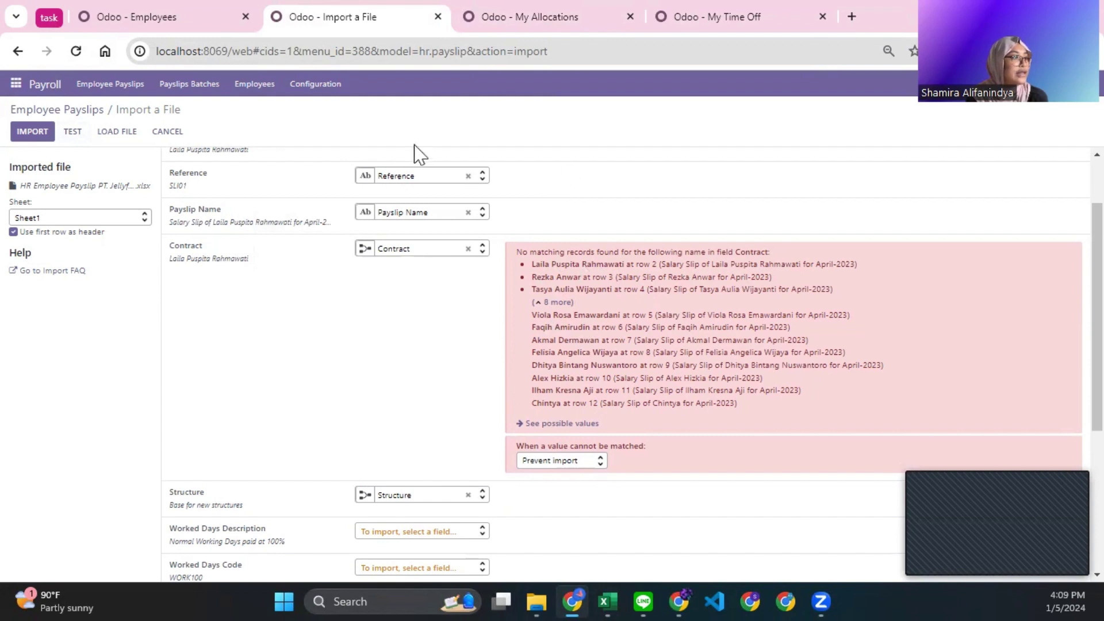
{"action": "scroll", "coordinate": [416, 156], "scroll_direction": "up", "scroll_amount": 2}
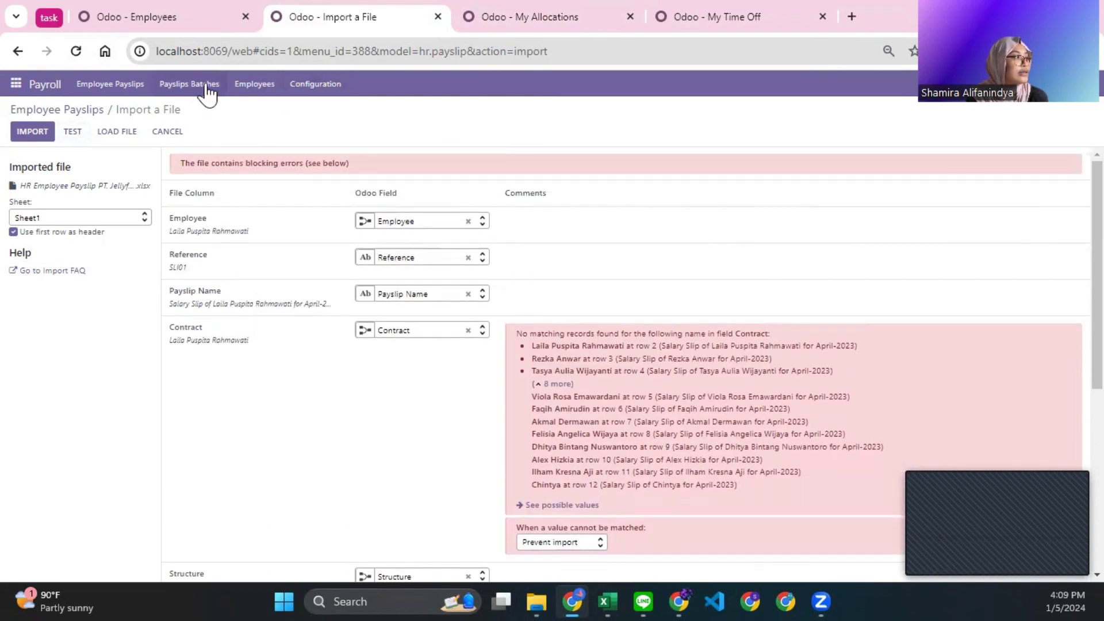
Leave the payslip import pending and open Payroll's Contracts overview in the browser tab that holds the Employees page.
{"action": "left_click", "coordinate": [300, 86]}
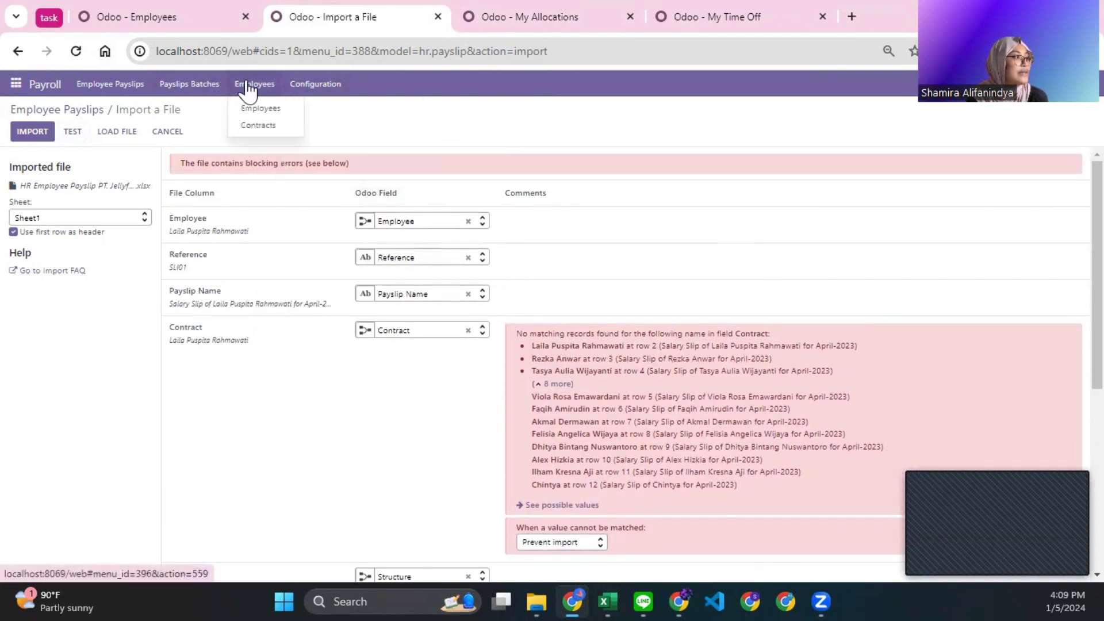
{"action": "left_click", "coordinate": [202, 12]}
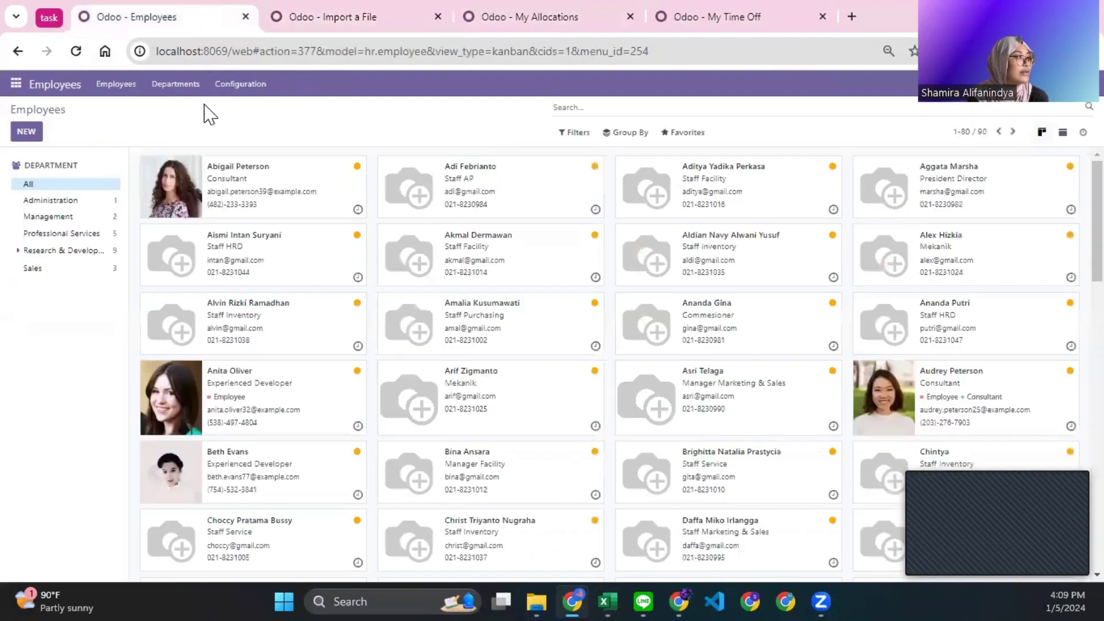
{"action": "left_click", "coordinate": [244, 85]}
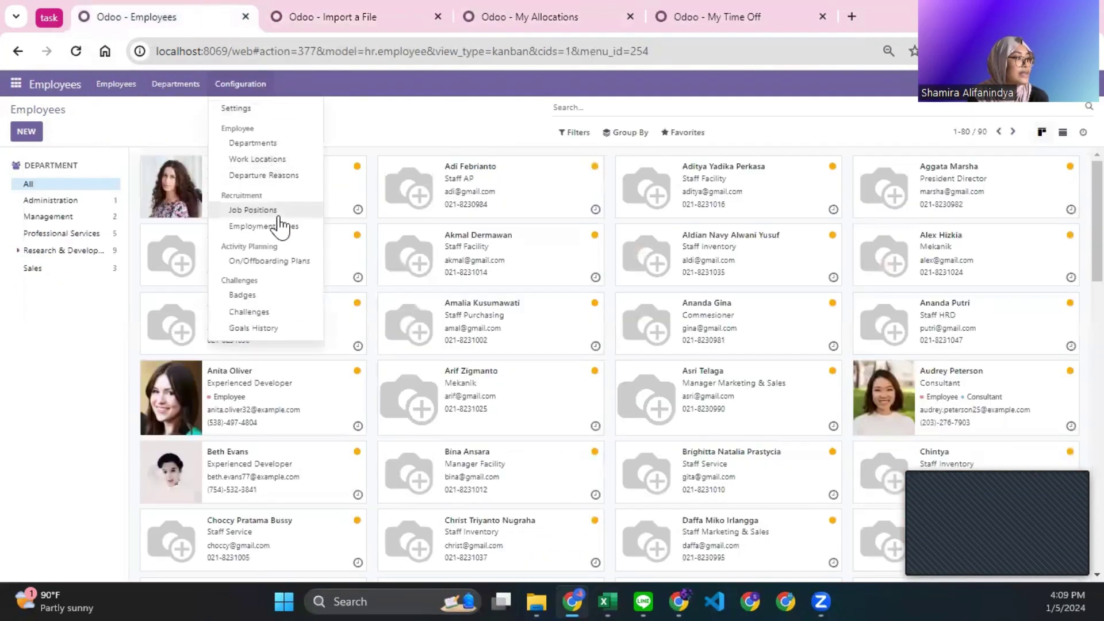
{"action": "left_click", "coordinate": [22, 90]}
{"action": "left_click", "coordinate": [46, 257]}
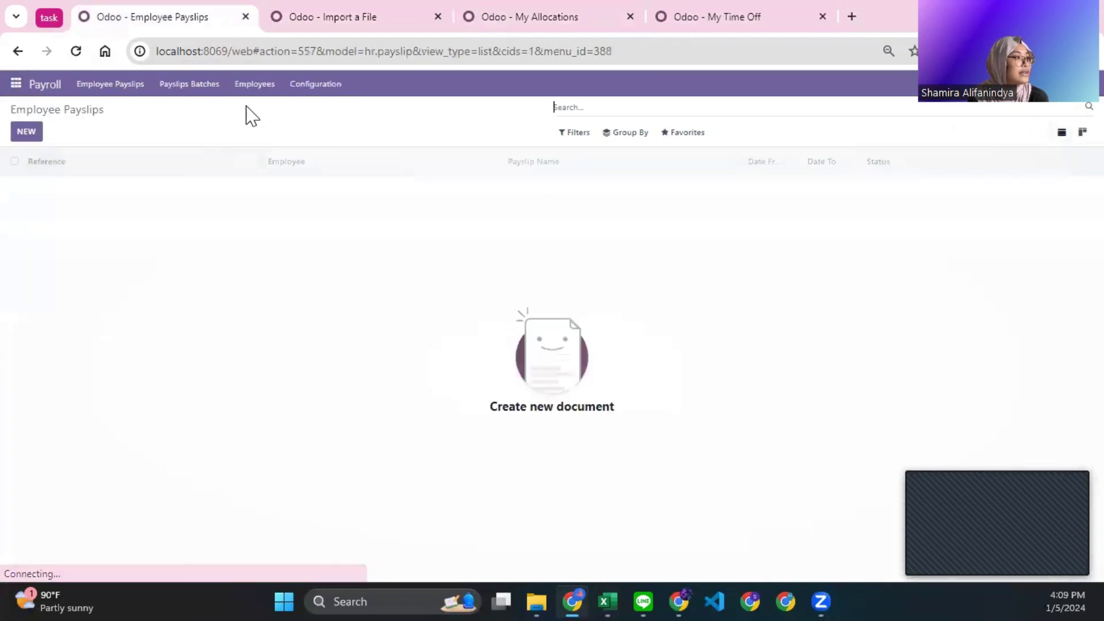
{"action": "left_click", "coordinate": [256, 86]}
{"action": "left_click", "coordinate": [270, 128]}
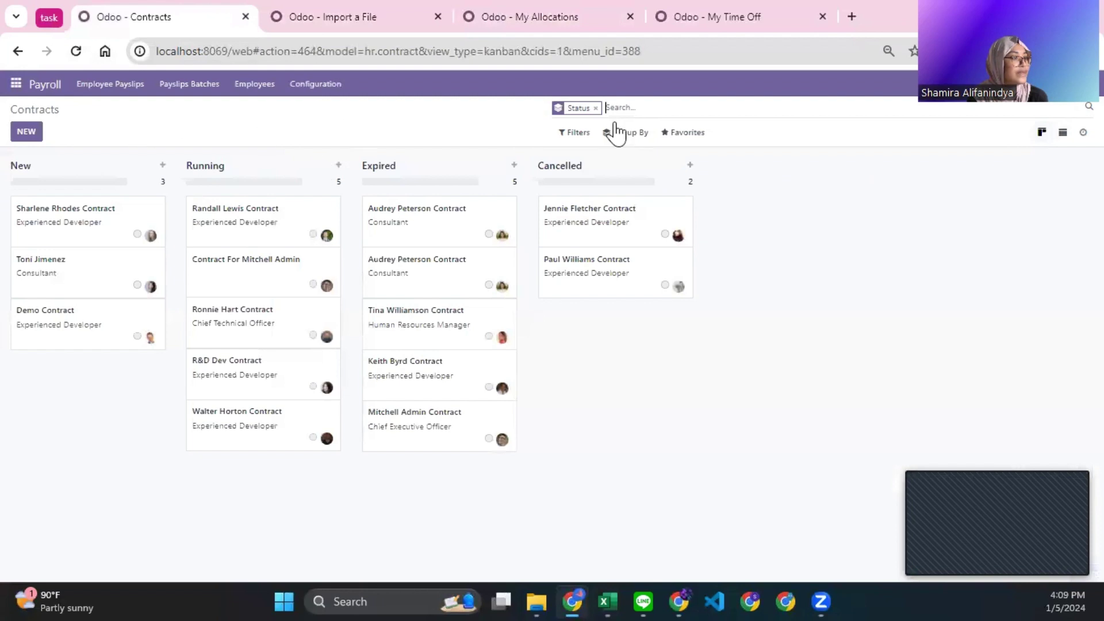
Start a record import for Contracts and load the HR Employee Contract PT. Jellyfish Service file.
{"action": "left_click", "coordinate": [698, 138]}
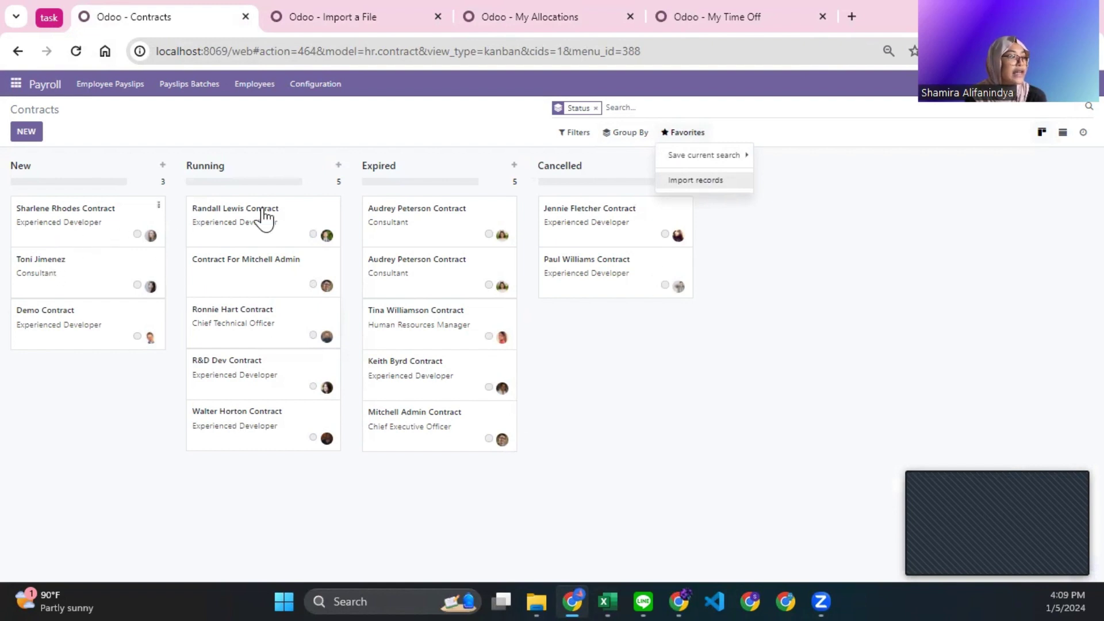
{"action": "left_click", "coordinate": [691, 180]}
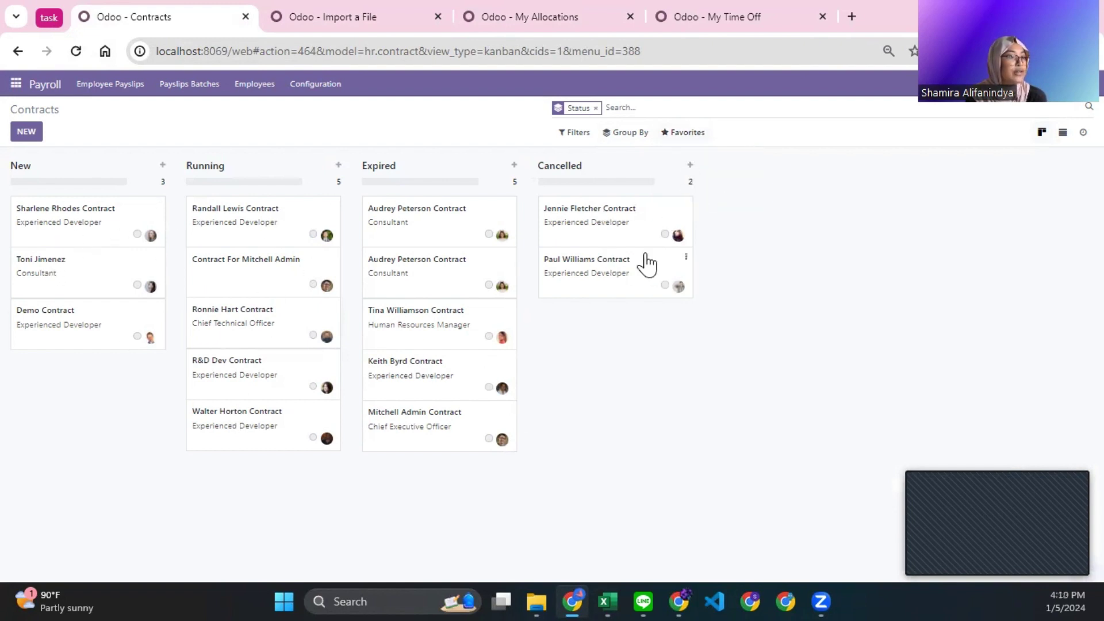
{"action": "left_click", "coordinate": [18, 136]}
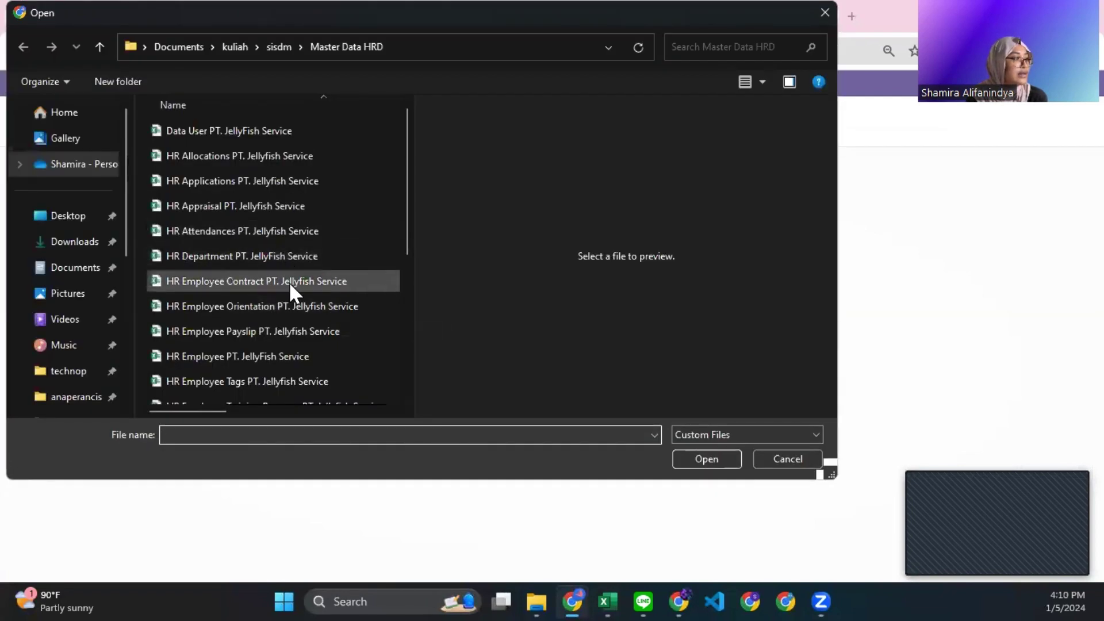
{"action": "left_click", "coordinate": [289, 281]}
{"action": "left_click", "coordinate": [706, 459]}
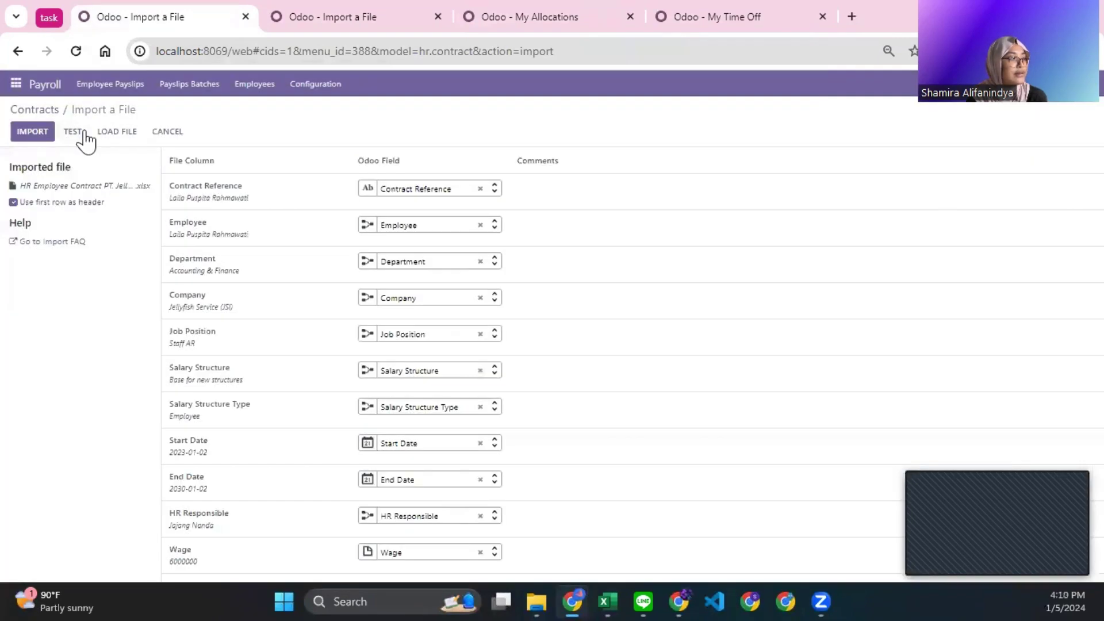
Test the contract import and examine the errors reported for the Department and HR Responsible fields.
{"action": "left_click", "coordinate": [74, 131]}
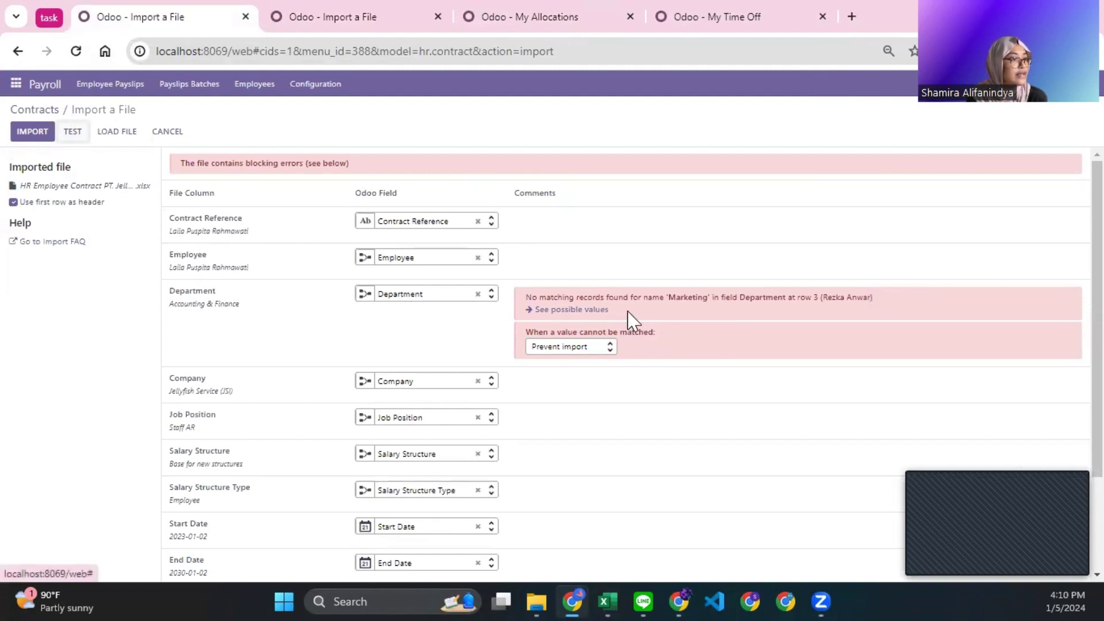
{"action": "scroll", "coordinate": [673, 322], "scroll_direction": "down", "scroll_amount": 2}
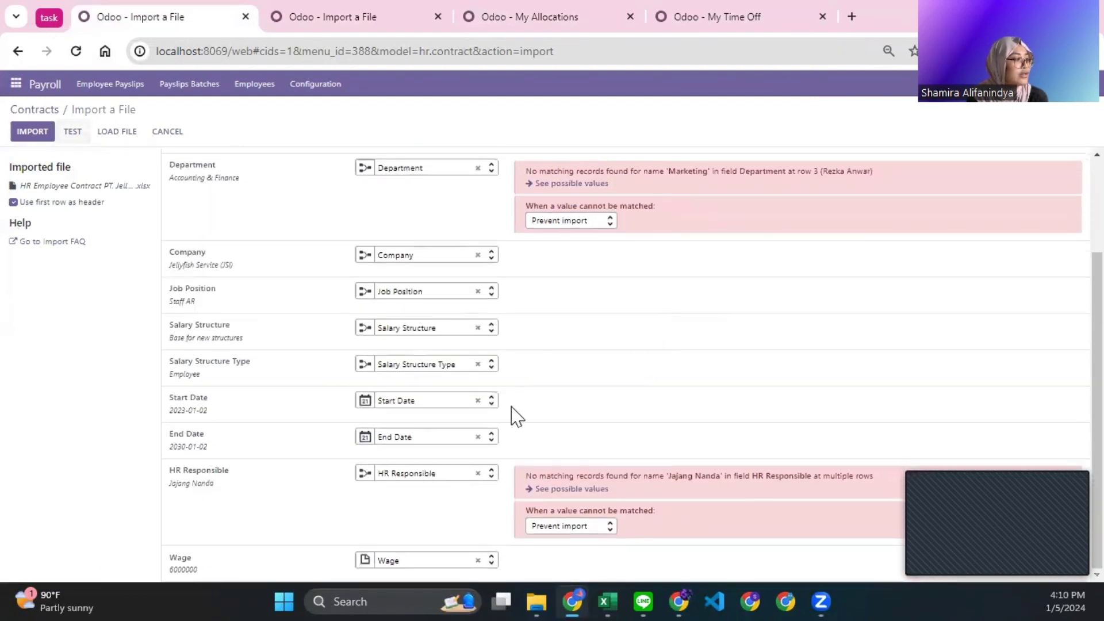
{"action": "scroll", "coordinate": [602, 366], "scroll_direction": "up", "scroll_amount": 2}
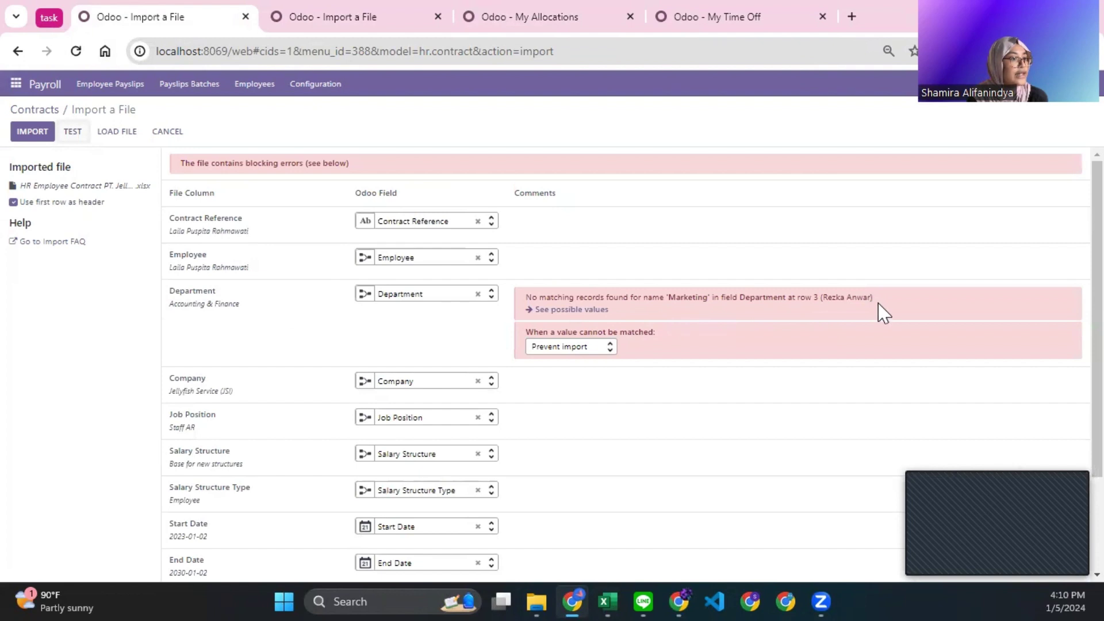
Set unmatched Department and HR Responsible values in the contract import to be handled with "Set value as empty".
{"action": "left_click", "coordinate": [589, 349]}
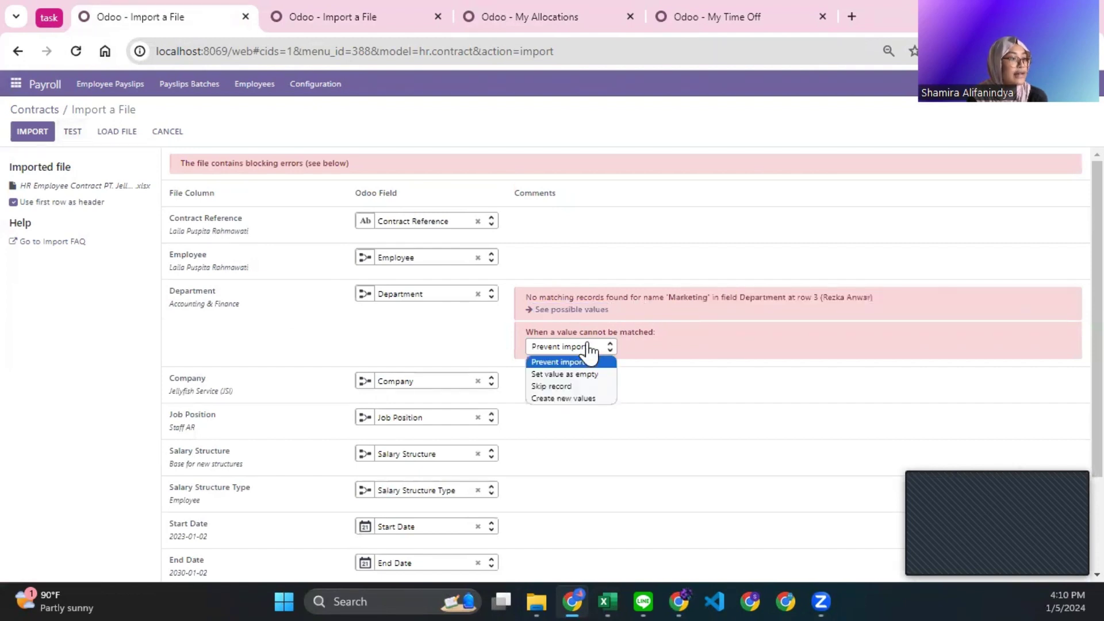
{"action": "left_click", "coordinate": [587, 375]}
{"action": "scroll", "coordinate": [771, 296], "scroll_direction": "down", "scroll_amount": 1}
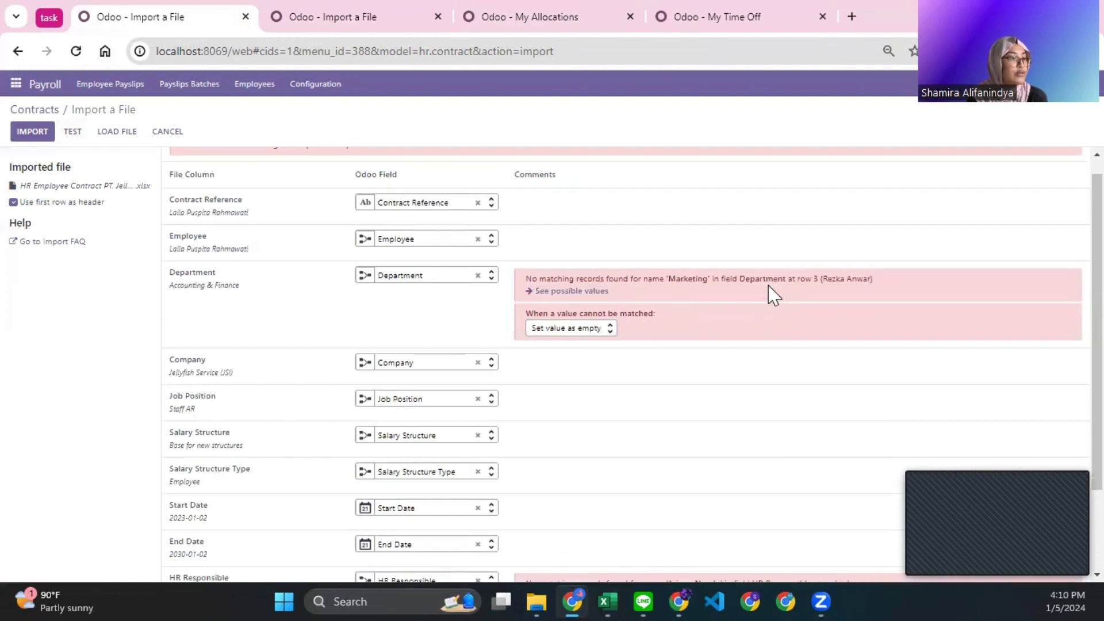
{"action": "scroll", "coordinate": [770, 296], "scroll_direction": "down", "scroll_amount": 2}
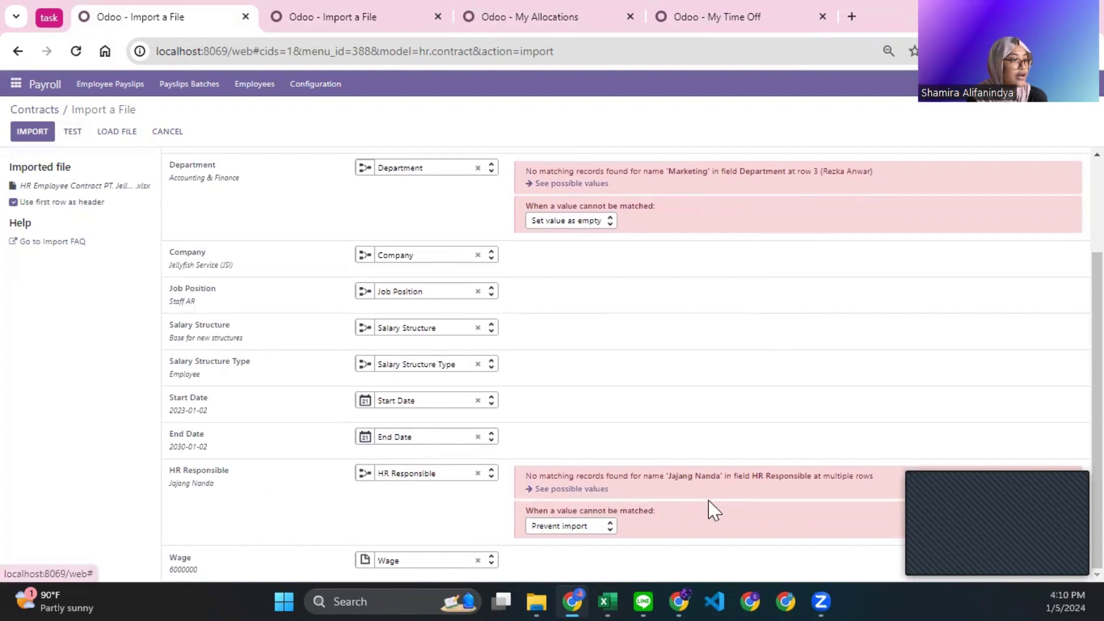
{"action": "left_click", "coordinate": [583, 526]}
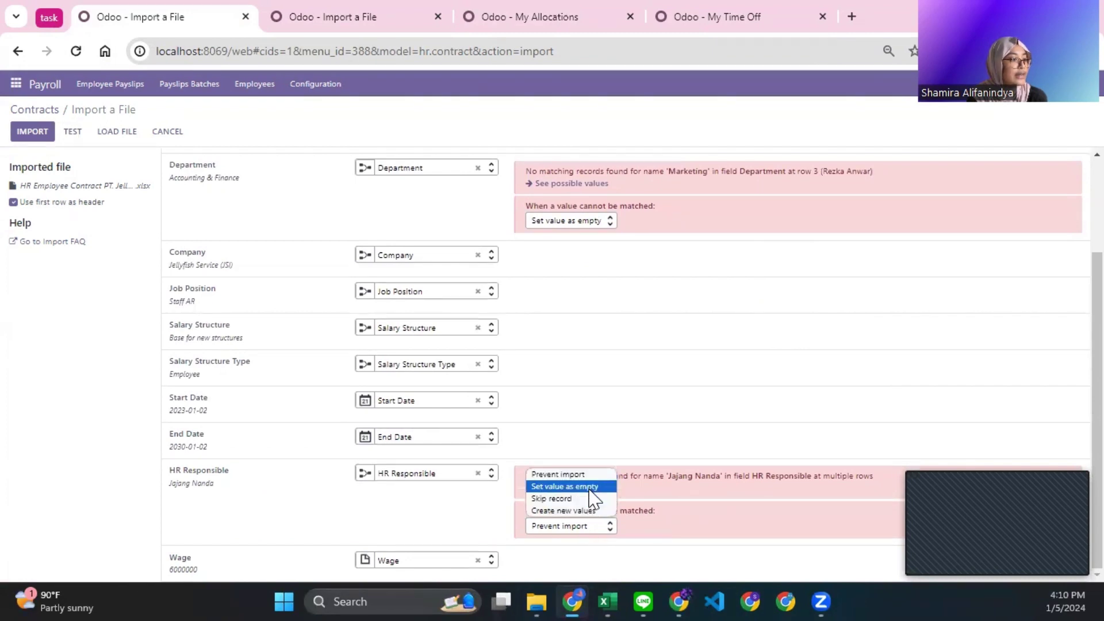
{"action": "left_click", "coordinate": [588, 486]}
{"action": "scroll", "coordinate": [673, 497], "scroll_direction": "up", "scroll_amount": 2}
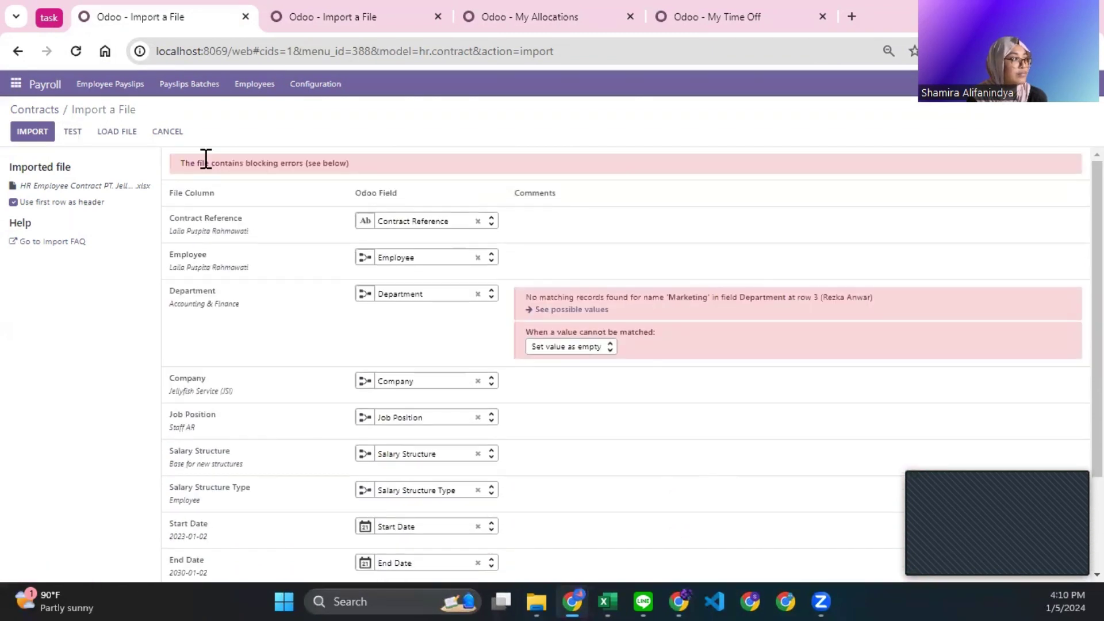
Test the contract import again, import the contracts, and look through the imported records in the Contracts overview's New stage.
{"action": "left_click", "coordinate": [74, 132]}
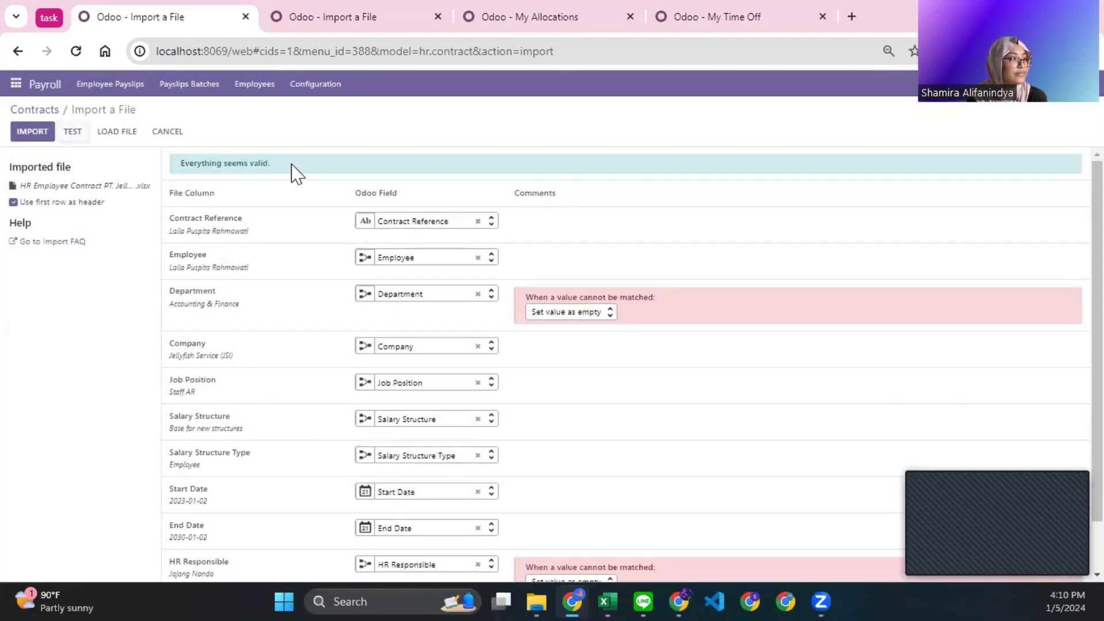
{"action": "left_click_drag", "start_coordinate": [273, 167], "coordinate": [174, 170]}
{"action": "left_click", "coordinate": [313, 170]}
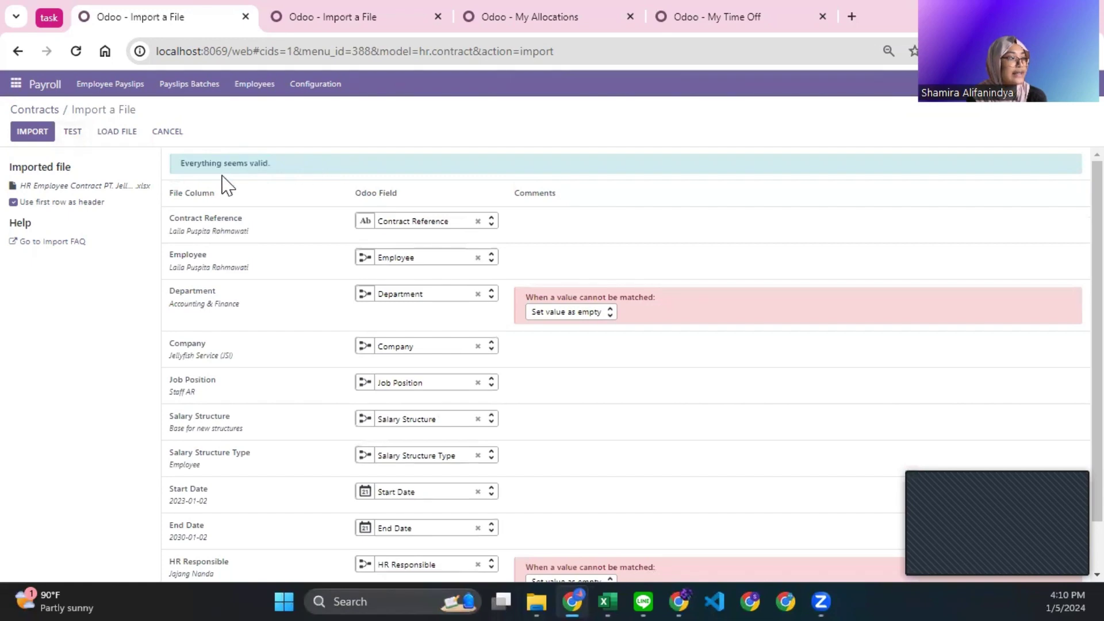
{"action": "left_click", "coordinate": [33, 136]}
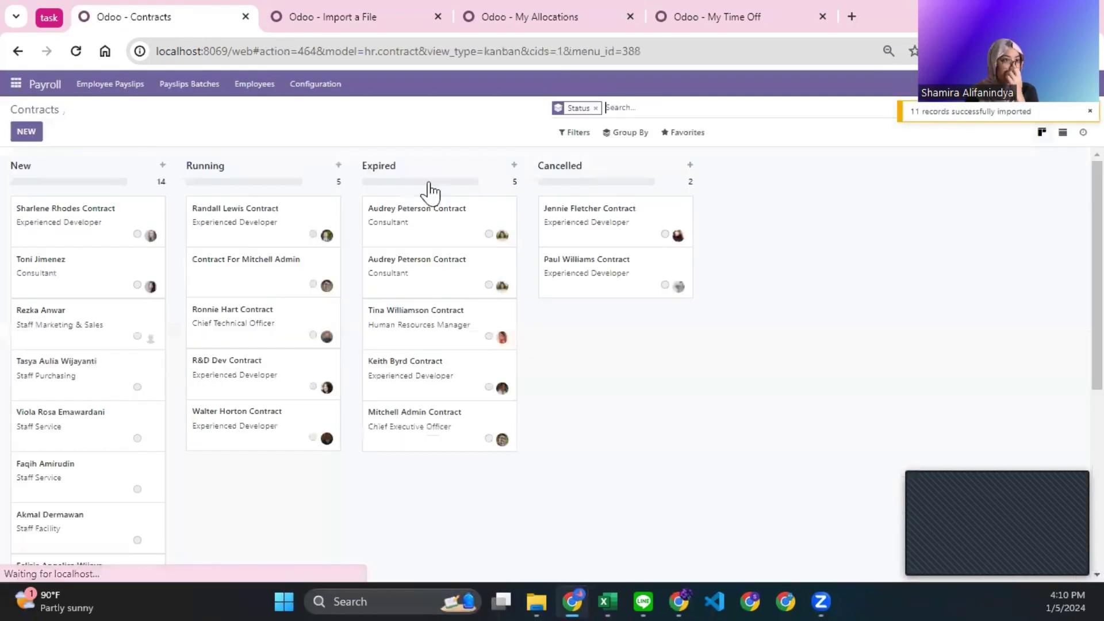
{"action": "scroll", "coordinate": [92, 276], "scroll_direction": "down", "scroll_amount": 6}
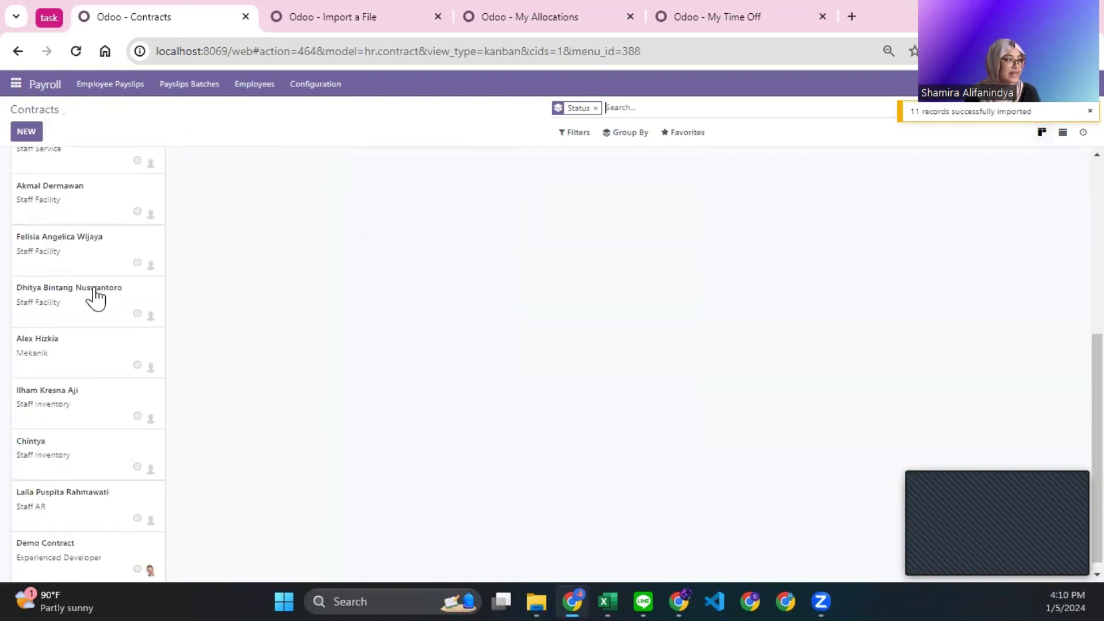
{"action": "scroll", "coordinate": [98, 424], "scroll_direction": "up", "scroll_amount": 6}
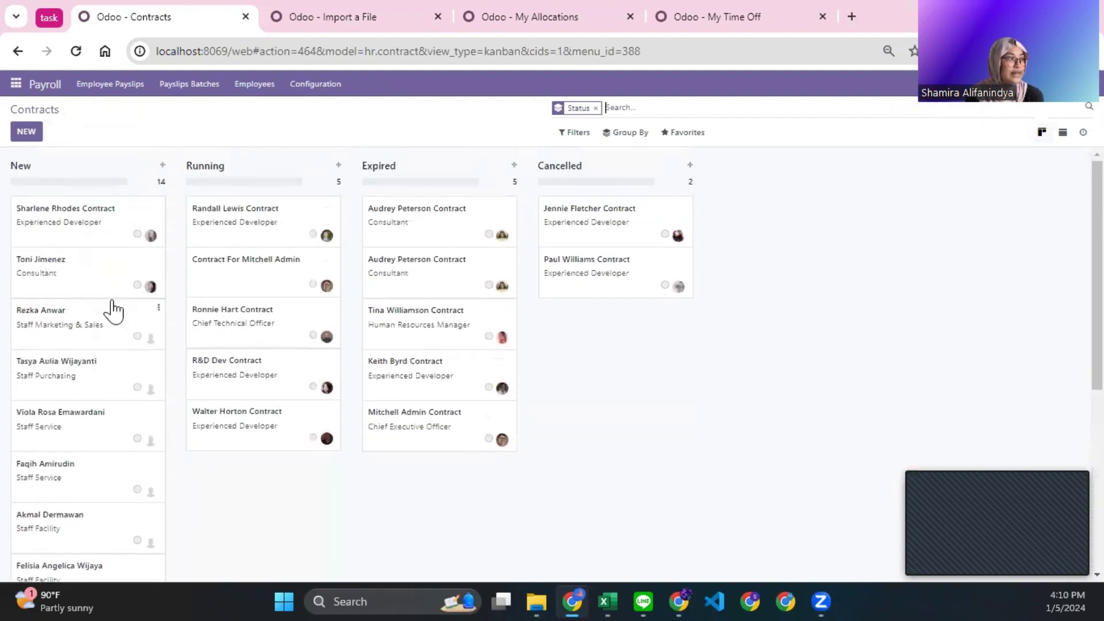
Return to the pending payslip import, test it again, and import the employee payslips.
{"action": "left_click", "coordinate": [387, 7]}
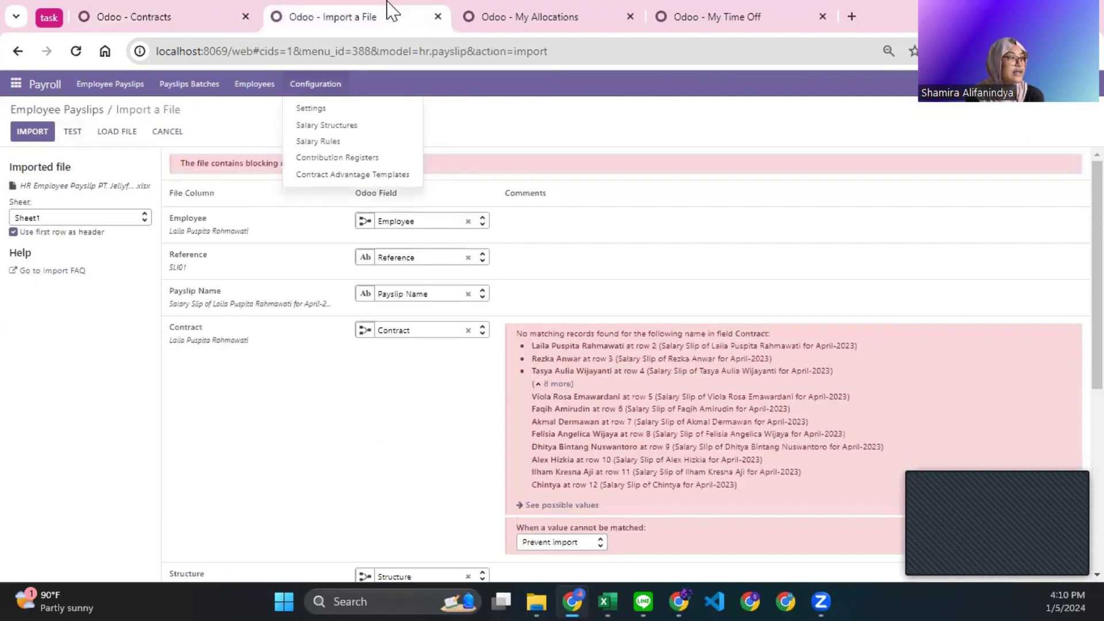
{"action": "left_click", "coordinate": [233, 130]}
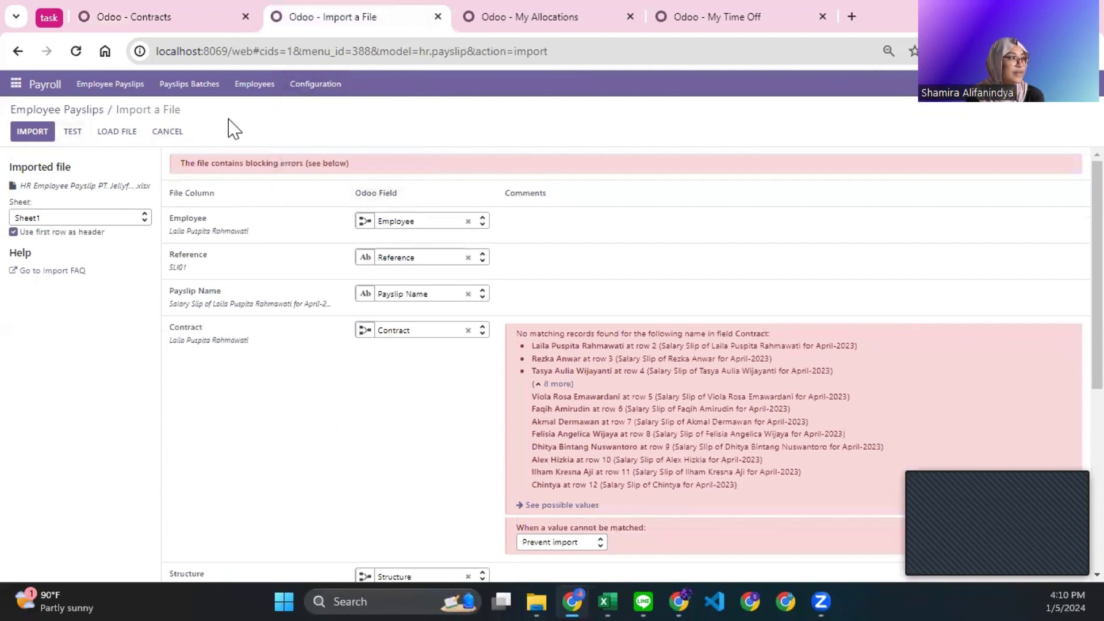
{"action": "left_click", "coordinate": [73, 131]}
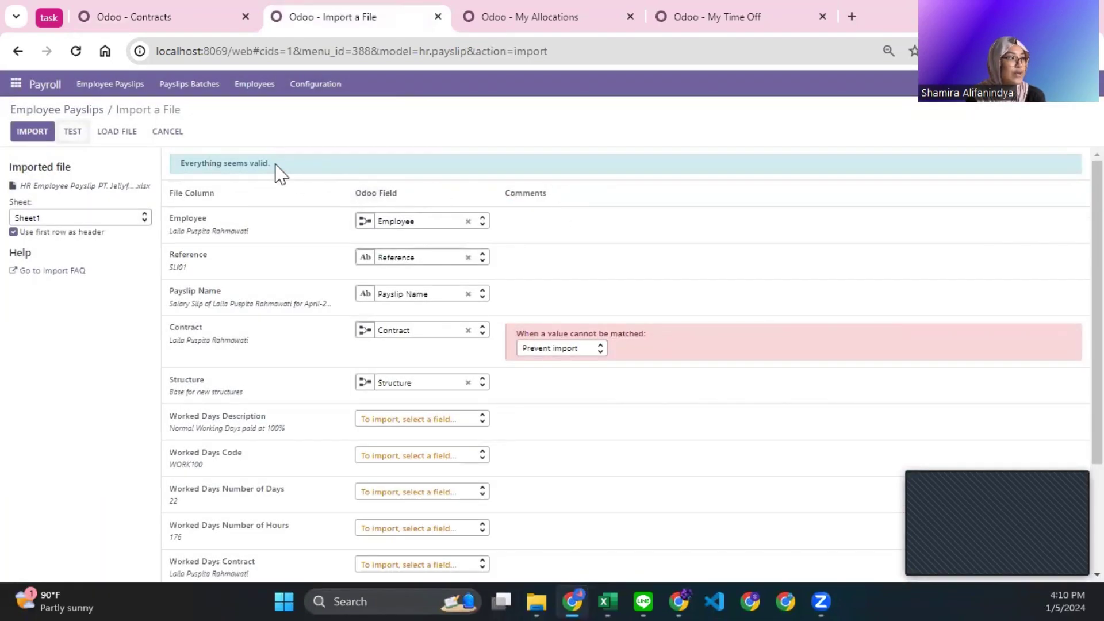
{"action": "scroll", "coordinate": [703, 315], "scroll_direction": "down", "scroll_amount": 1}
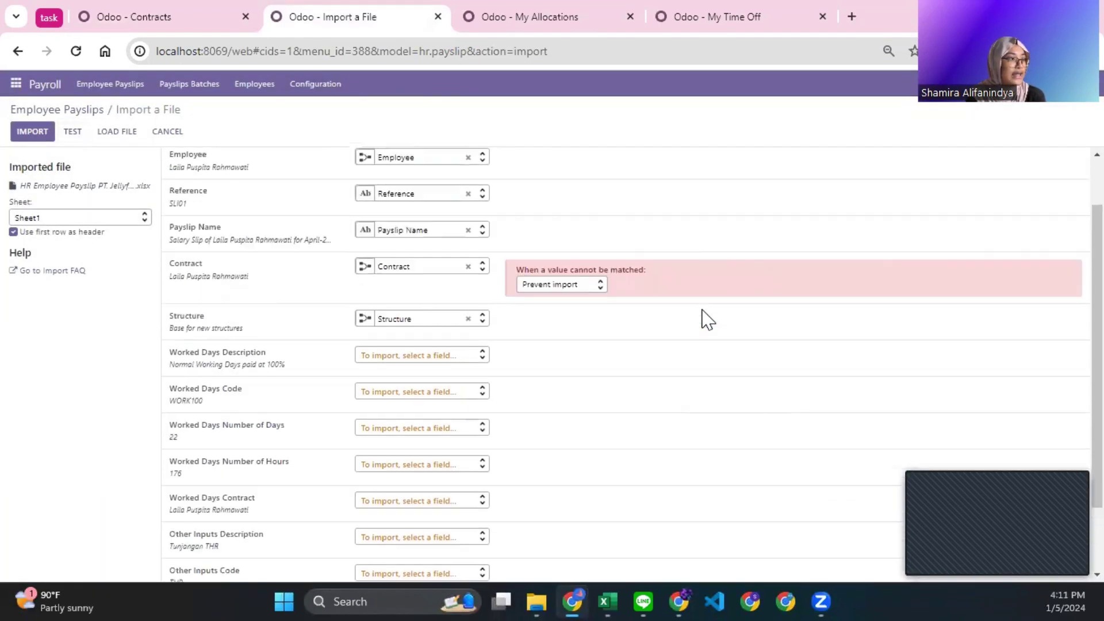
{"action": "scroll", "coordinate": [702, 316], "scroll_direction": "up", "scroll_amount": 1}
{"action": "left_click", "coordinate": [32, 132]}
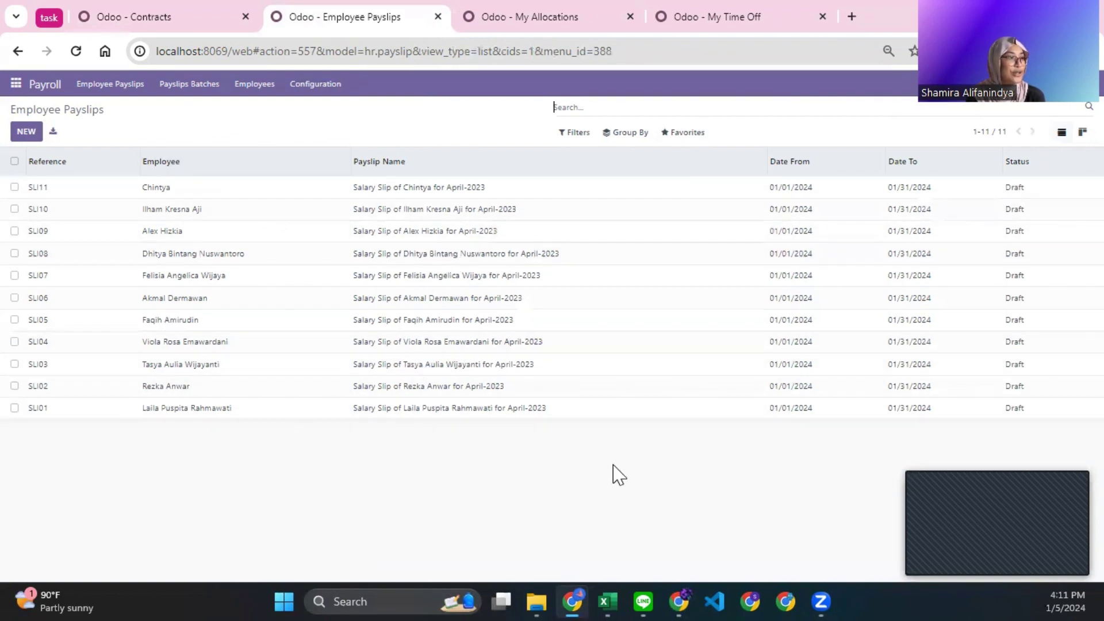
Open the Time Off Allocations list under Approvals in the browser tab that holds My Allocations.
{"action": "left_click", "coordinate": [591, 18]}
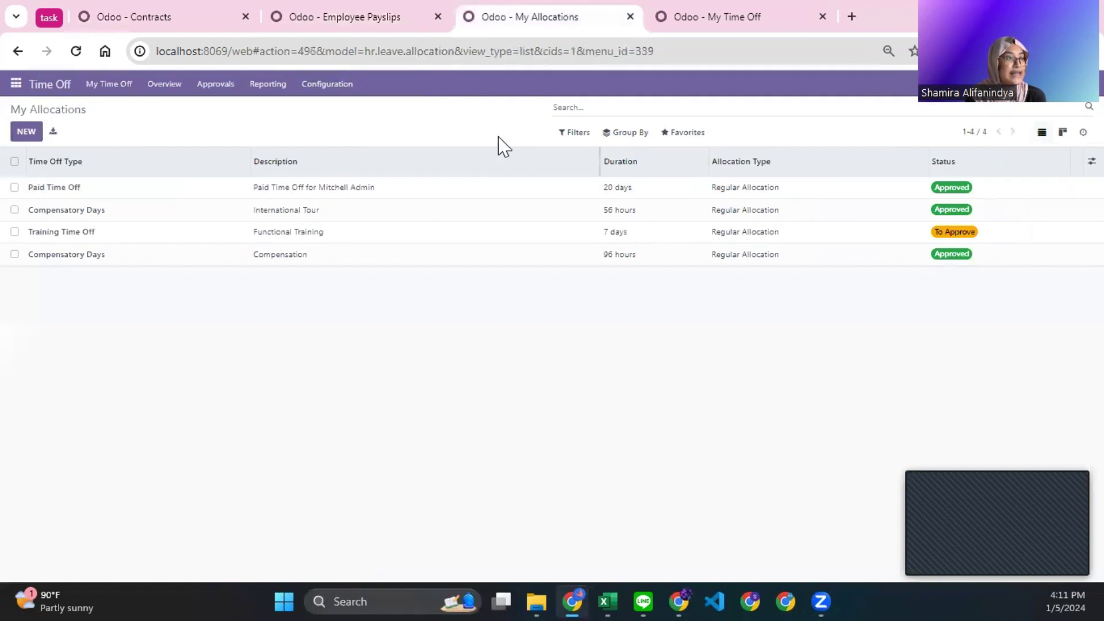
{"action": "left_click", "coordinate": [16, 84]}
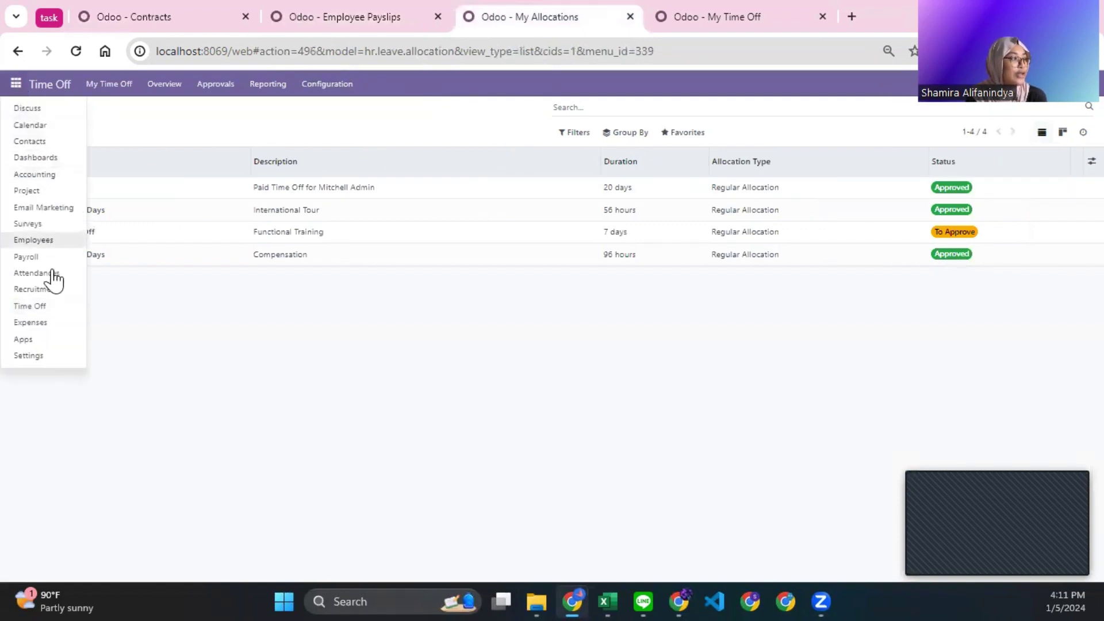
{"action": "left_click", "coordinate": [51, 306]}
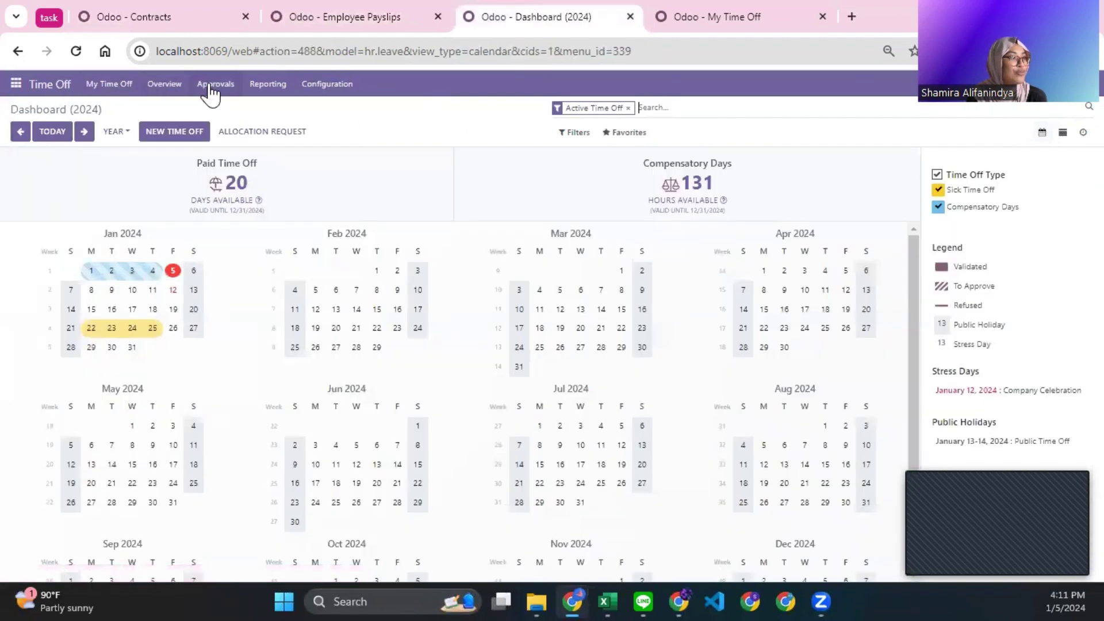
{"action": "left_click", "coordinate": [328, 86]}
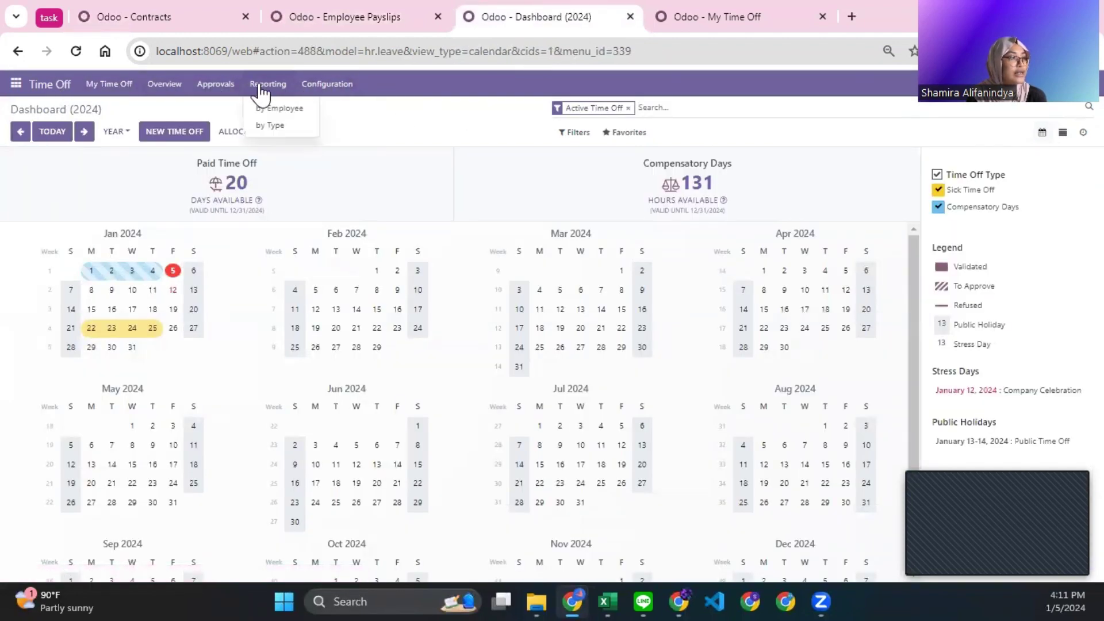
{"action": "mouse_move", "coordinate": [222, 92]}
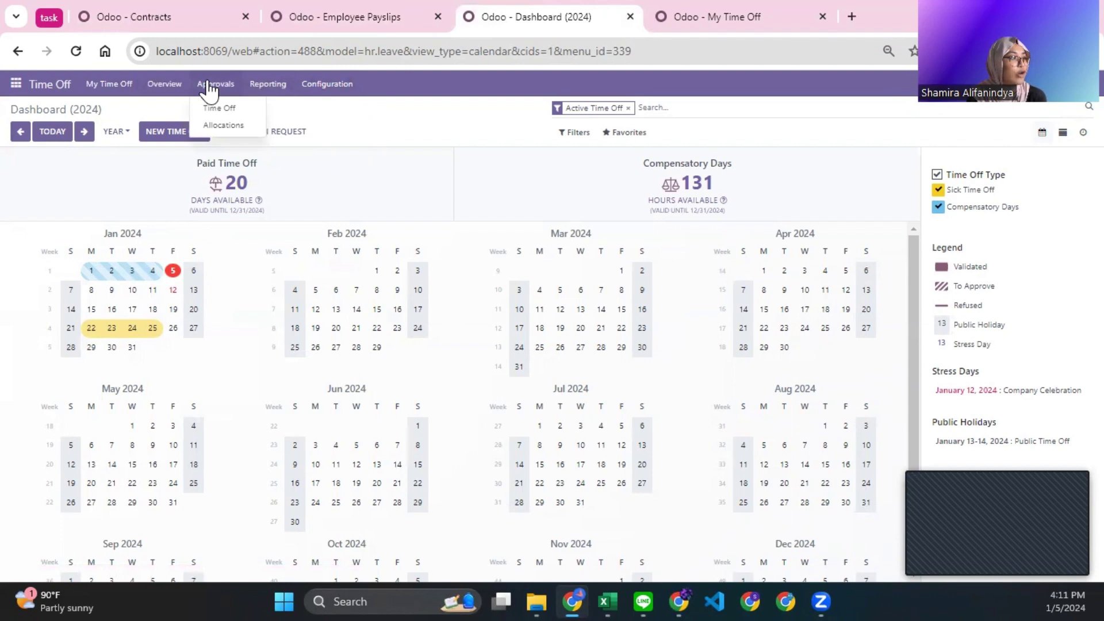
{"action": "left_click", "coordinate": [223, 126]}
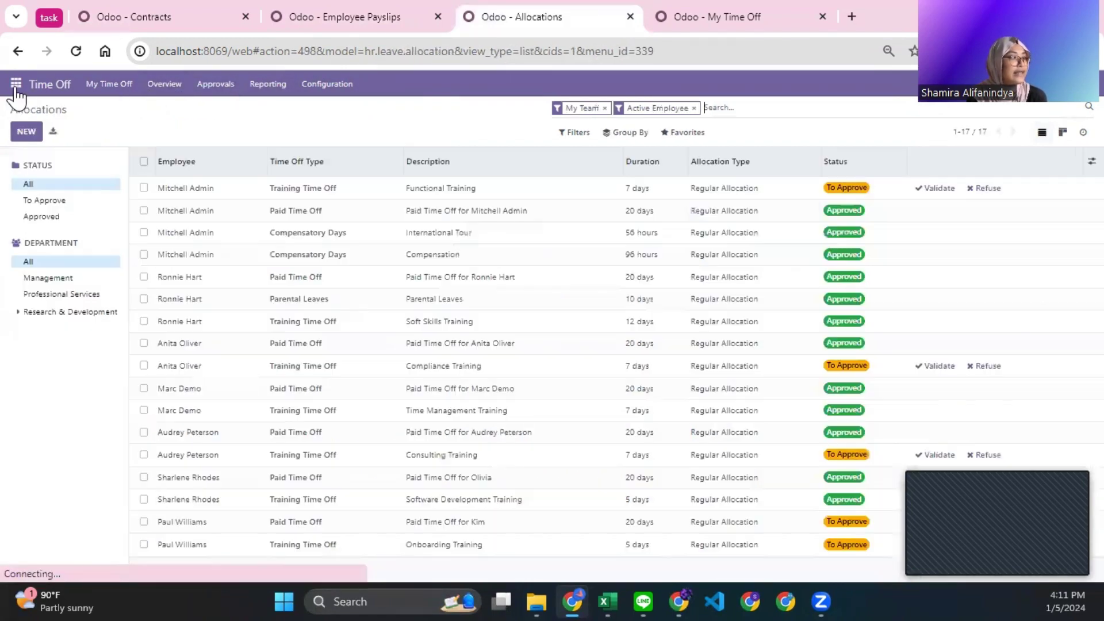
{"action": "left_click", "coordinate": [223, 91]}
{"action": "left_click", "coordinate": [232, 125]}
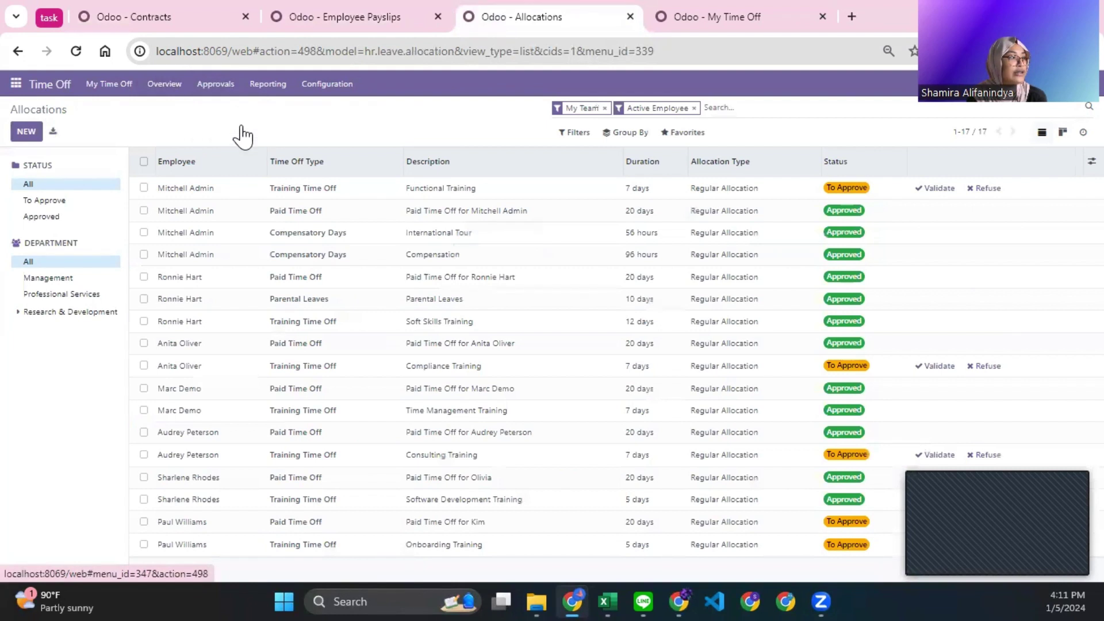
Start a record import for Allocations and load the HR Allocations PT. Jellyfish Service file.
{"action": "left_click", "coordinate": [690, 136]}
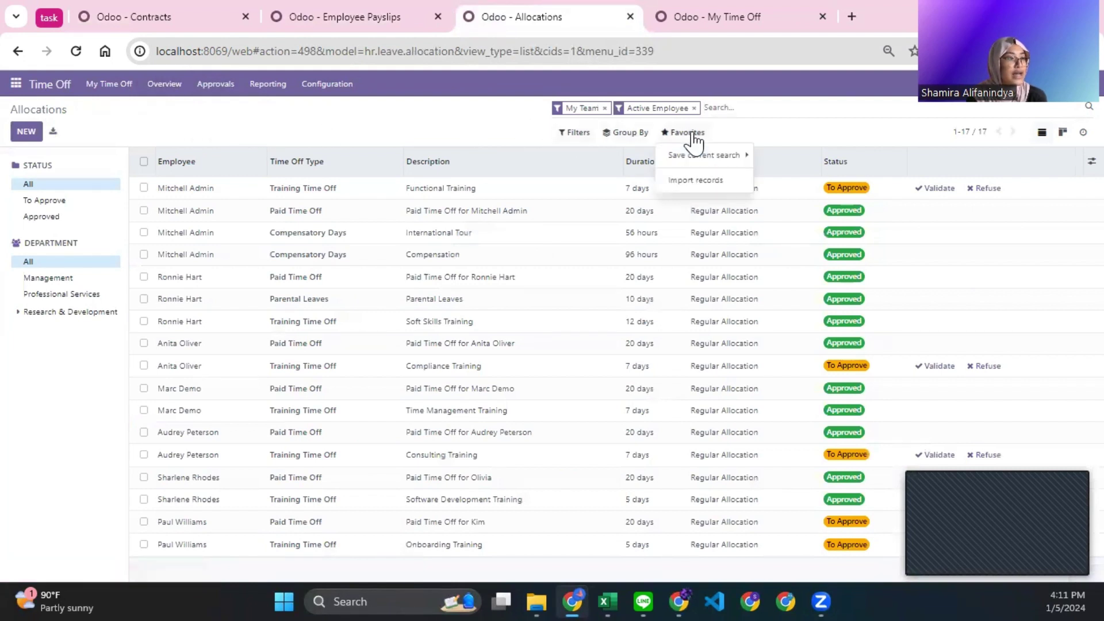
{"action": "left_click", "coordinate": [716, 180]}
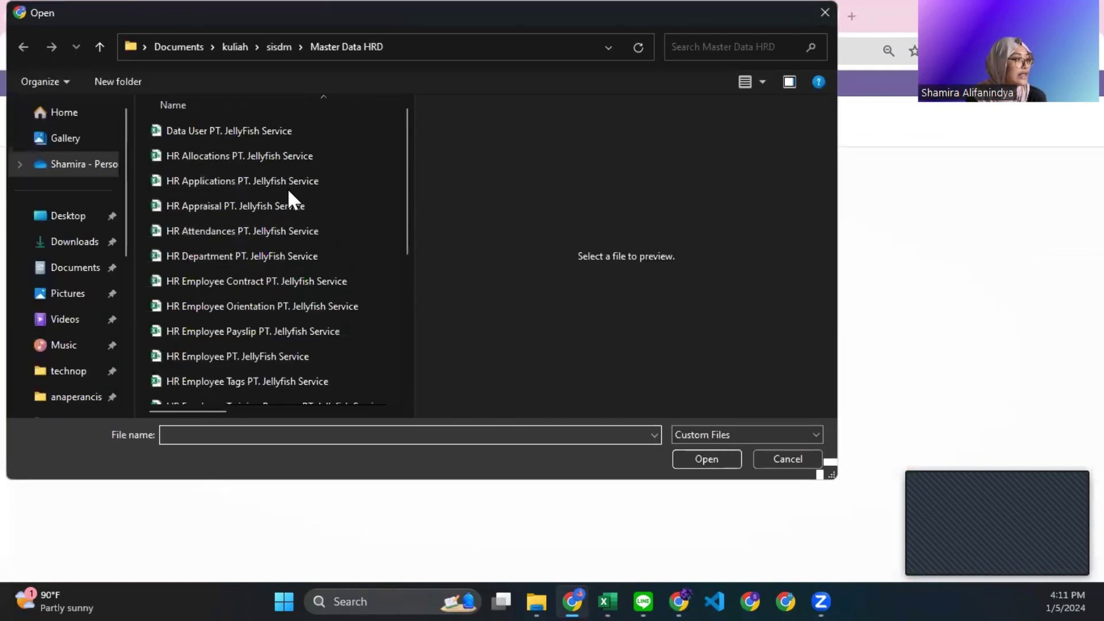
{"action": "left_click", "coordinate": [295, 159]}
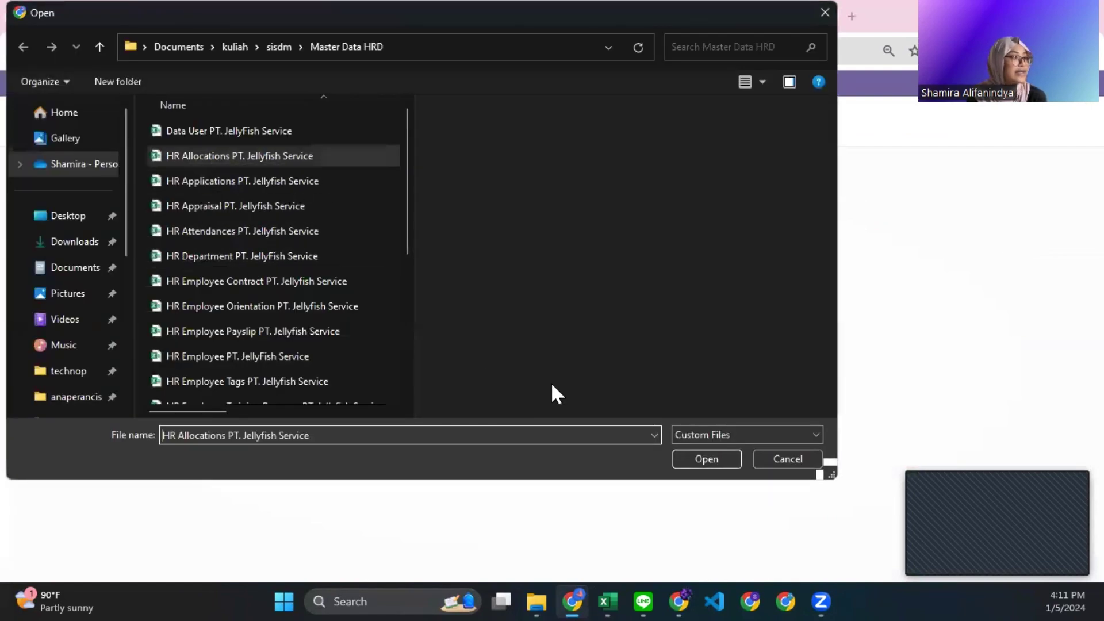
{"action": "left_click", "coordinate": [714, 453]}
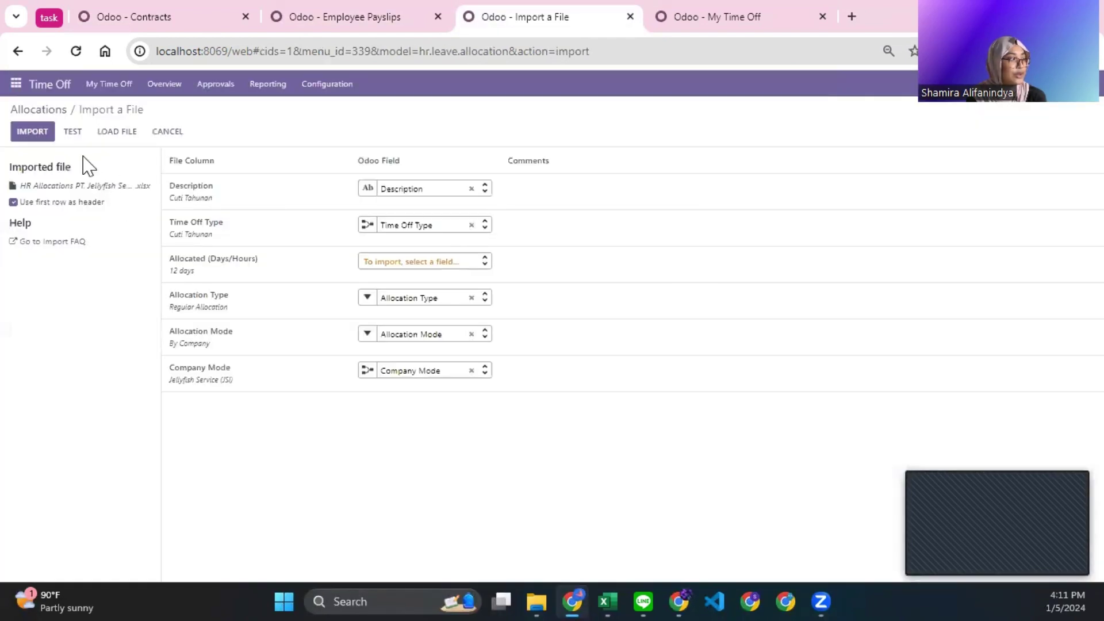
Test the allocation import and examine the full list of unmatched values reported for the Time Off Type field.
{"action": "left_click", "coordinate": [75, 132]}
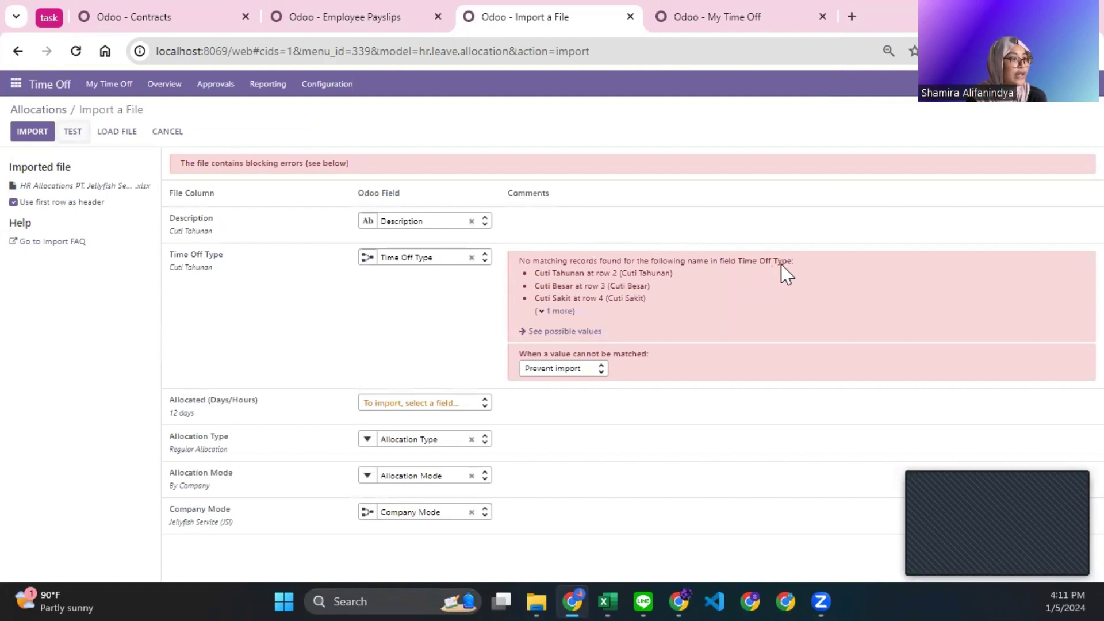
{"action": "left_click", "coordinate": [543, 311]}
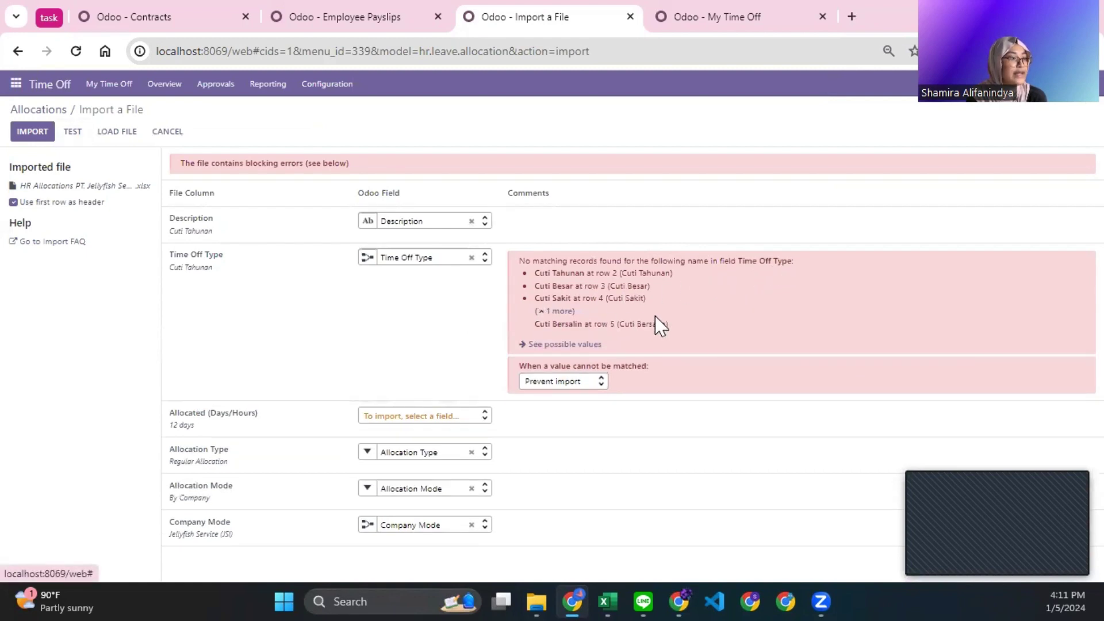
{"action": "triple_click", "coordinate": [679, 326]}
{"action": "left_click_drag", "start_coordinate": [643, 309], "coordinate": [522, 267]}
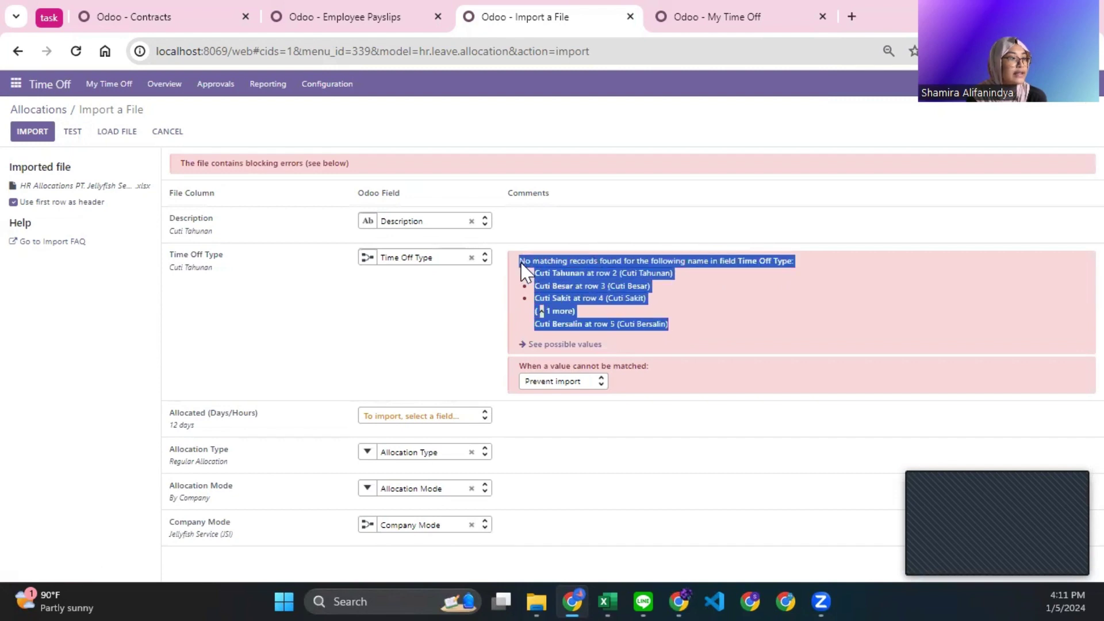
{"action": "left_click", "coordinate": [765, 272]}
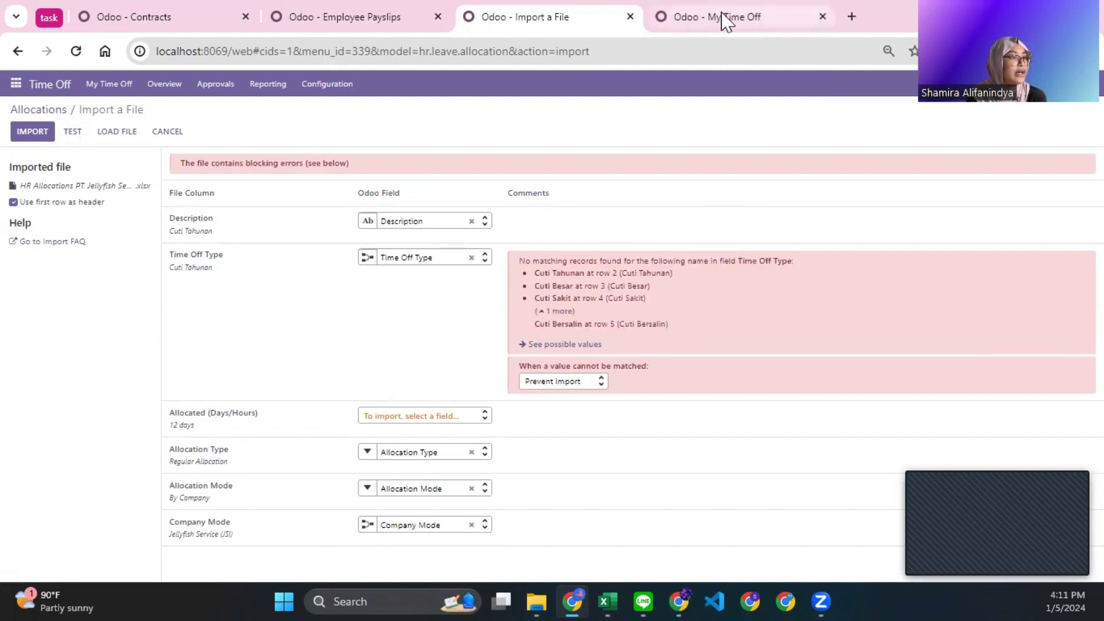
Leave the allocation import pending and open the Time Off Types configuration list in the browser tab that holds My Time Off.
{"action": "left_click", "coordinate": [734, 25]}
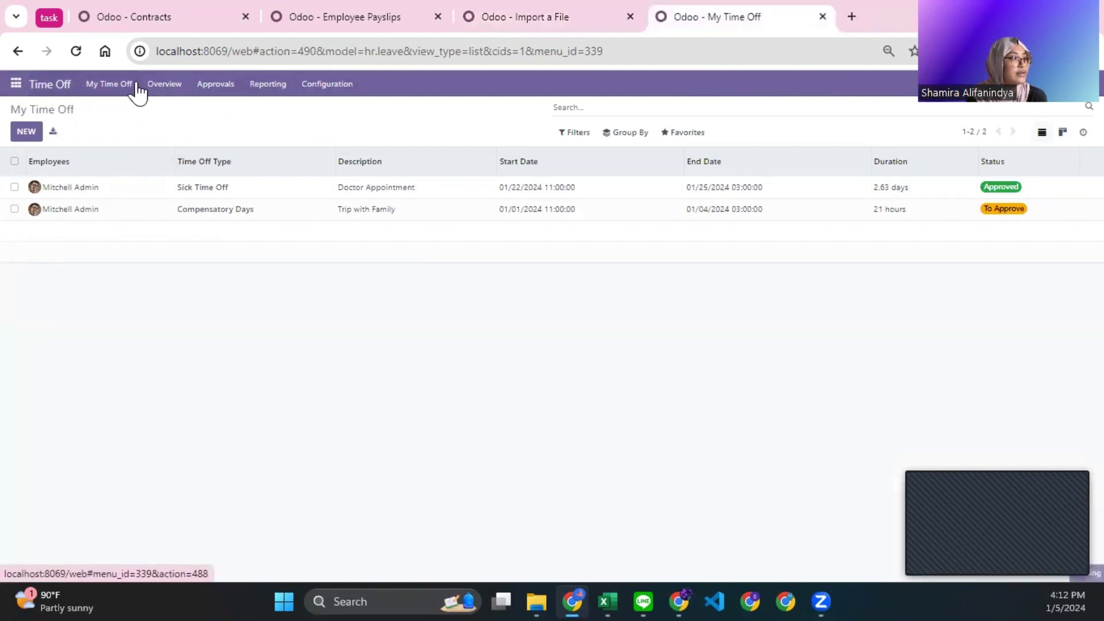
{"action": "left_click", "coordinate": [315, 85]}
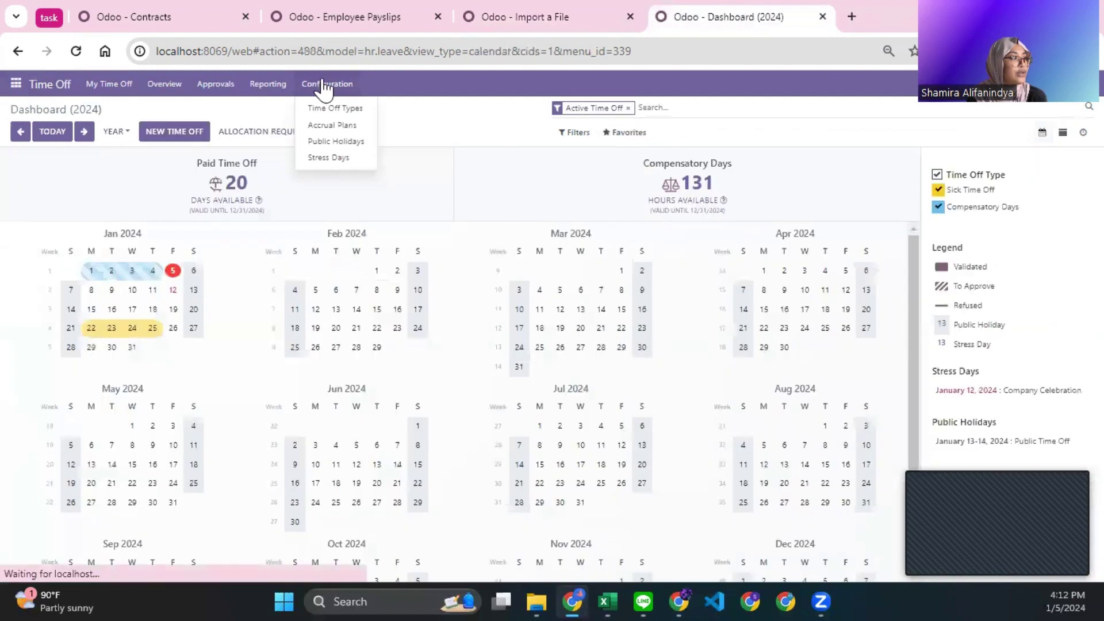
{"action": "left_click", "coordinate": [366, 112]}
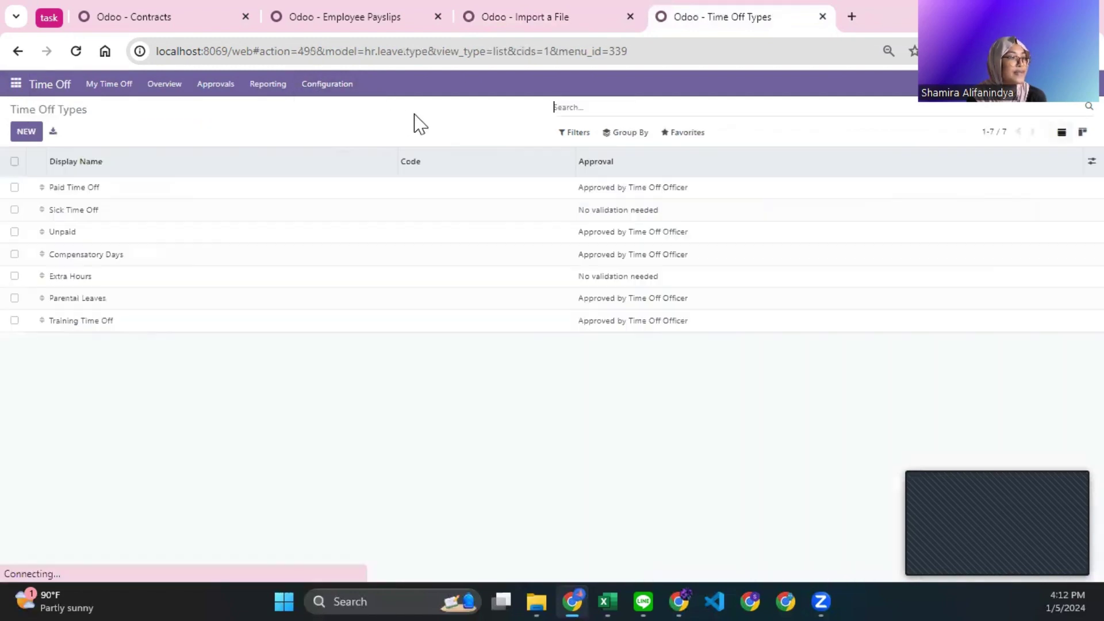
Start a record import for Time Off Types and load the HR Time Off Types PT. Jellyfish Service file.
{"action": "left_click", "coordinate": [688, 132]}
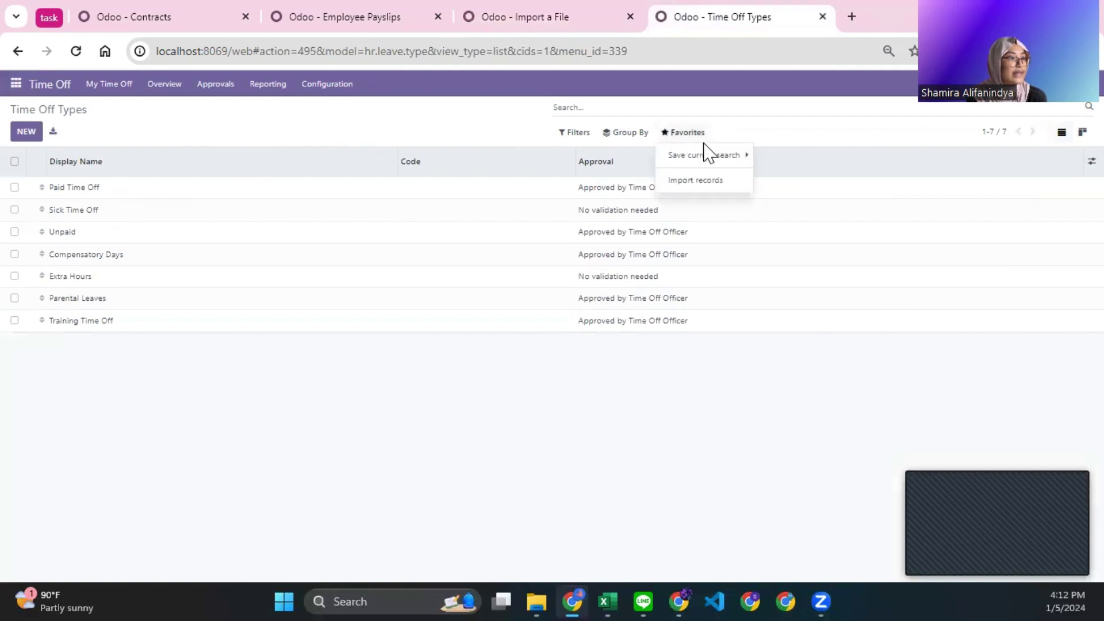
{"action": "left_click", "coordinate": [716, 182]}
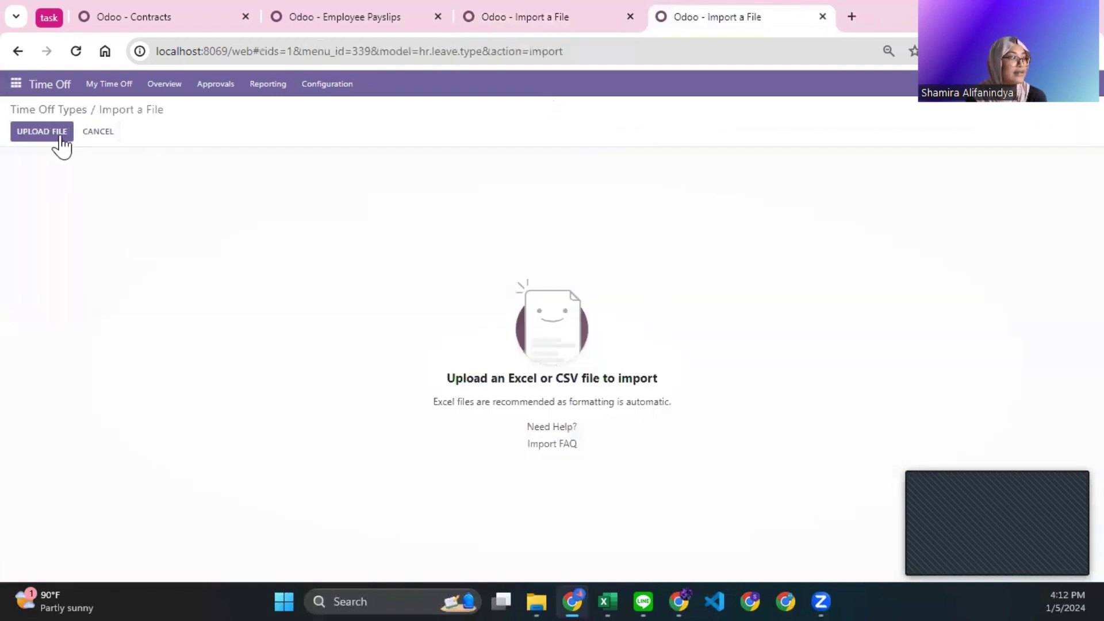
{"action": "left_click", "coordinate": [61, 137]}
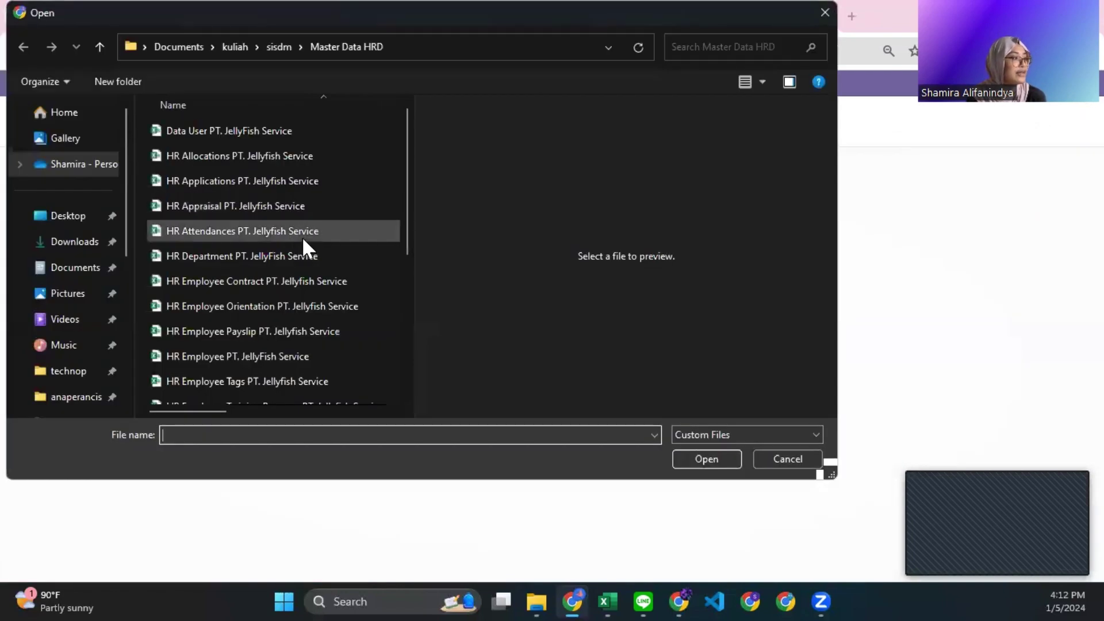
{"action": "scroll", "coordinate": [308, 229], "scroll_direction": "down", "scroll_amount": 3}
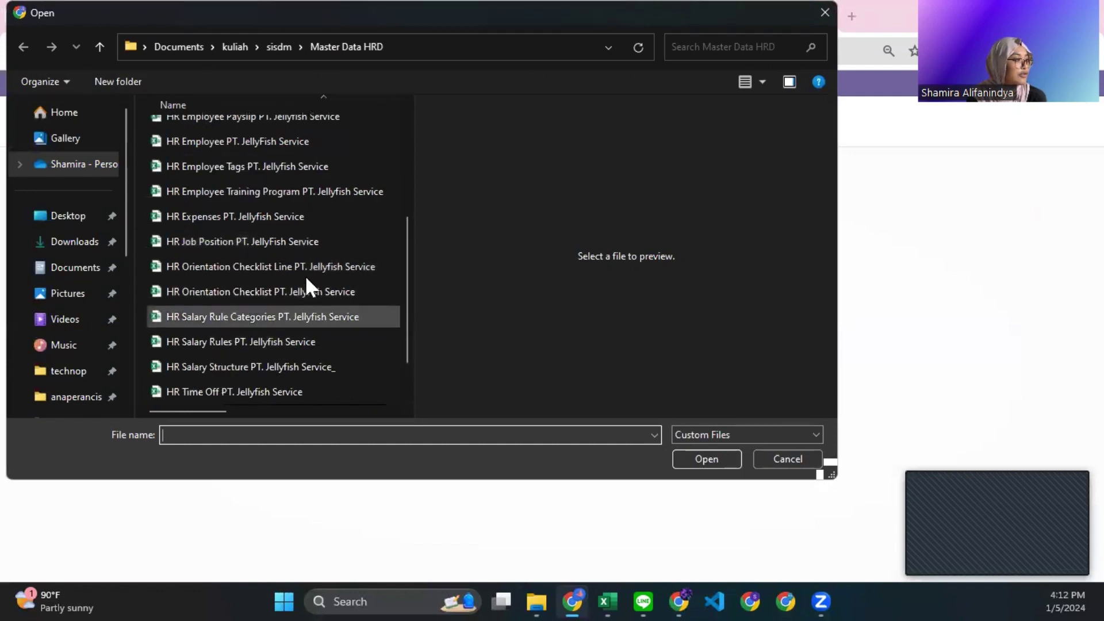
{"action": "scroll", "coordinate": [310, 259], "scroll_direction": "down", "scroll_amount": 1}
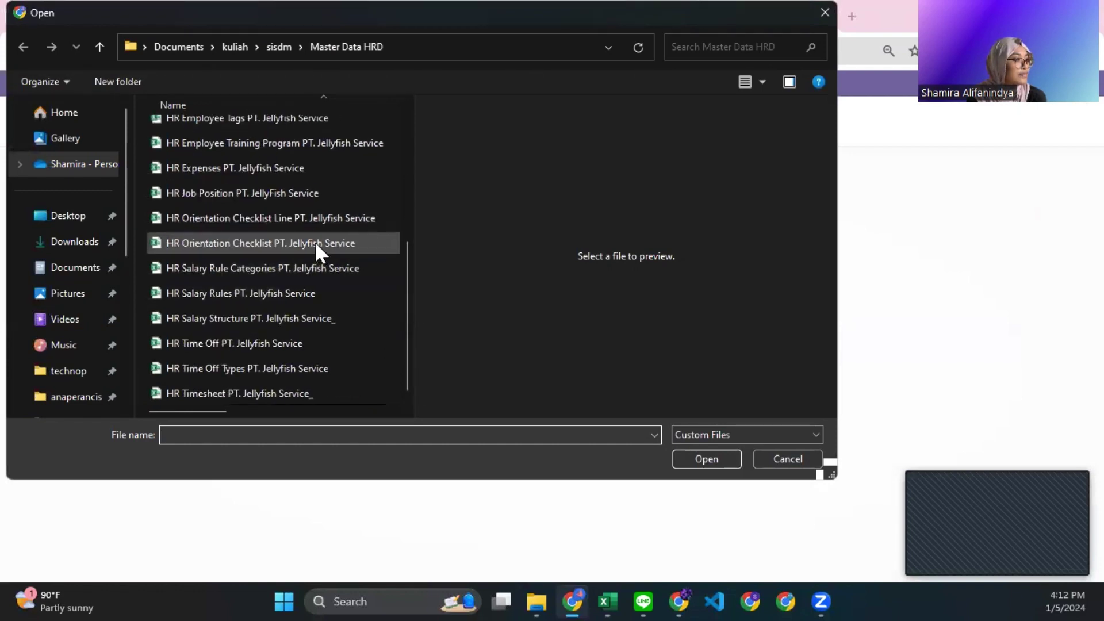
{"action": "left_click", "coordinate": [260, 368]}
{"action": "left_click", "coordinate": [712, 462]}
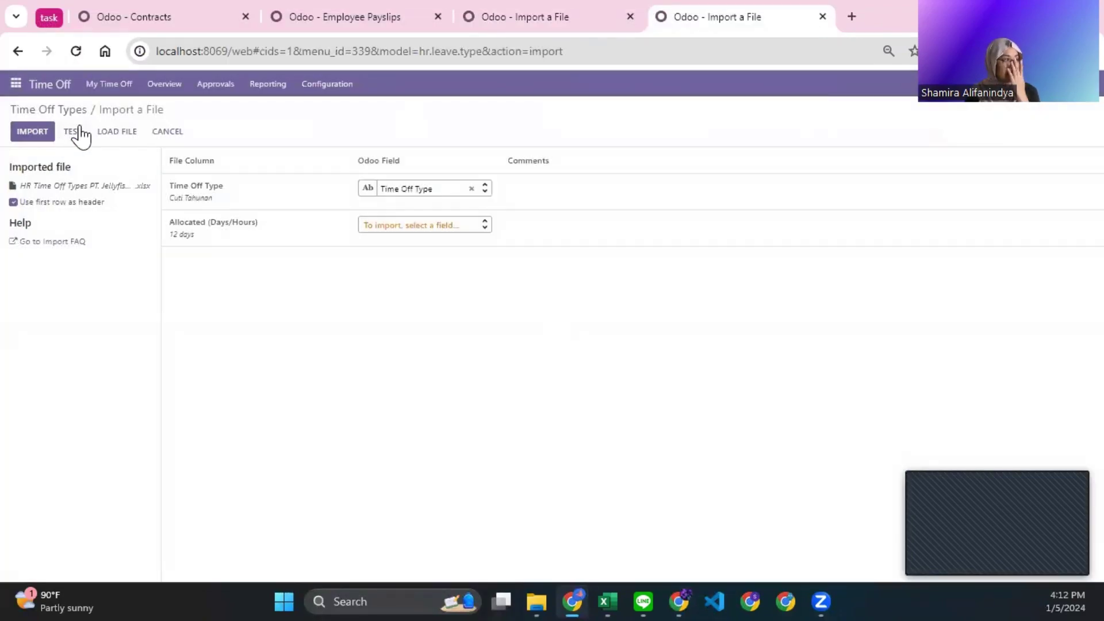
Test the time off types import and import its records.
{"action": "left_click", "coordinate": [79, 131]}
{"action": "left_click_drag", "start_coordinate": [172, 181], "coordinate": [189, 162]}
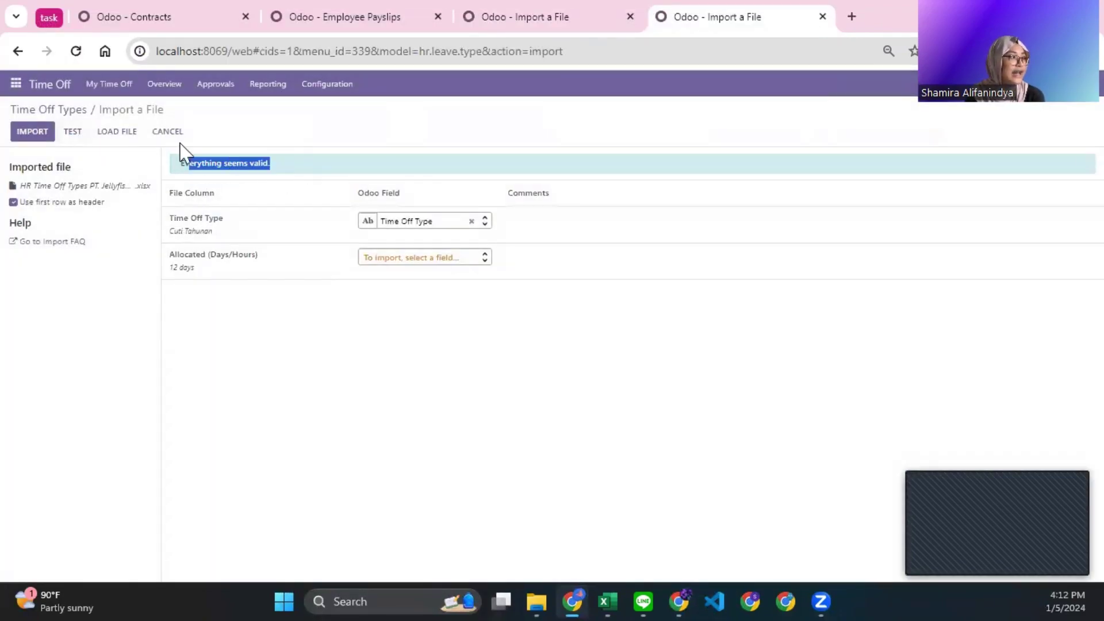
{"action": "left_click", "coordinate": [29, 133]}
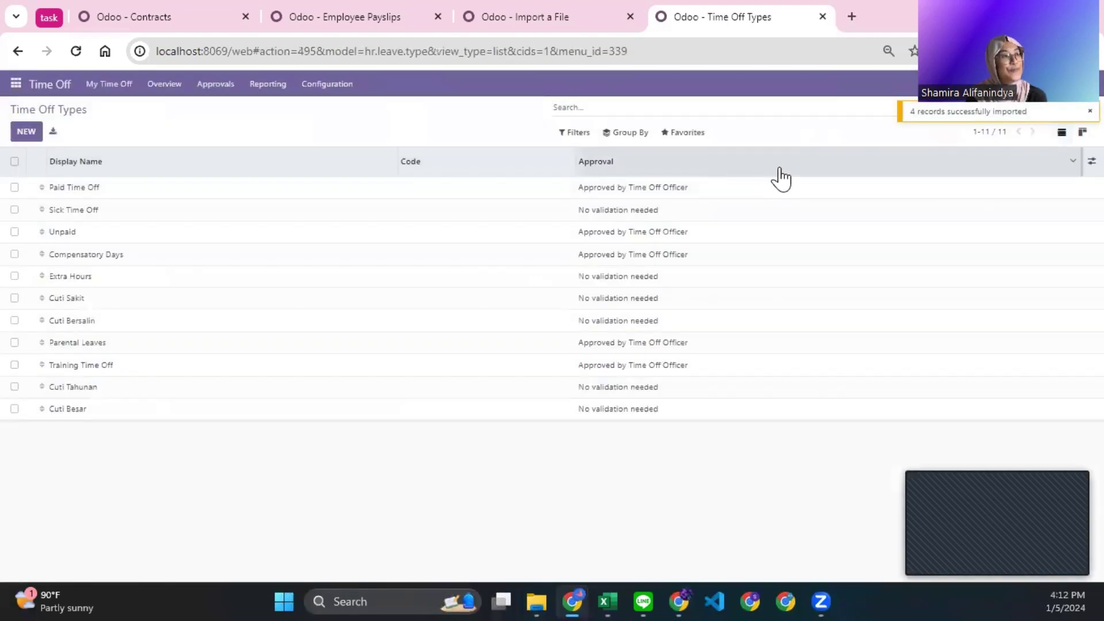
Return to the pending HR Allocations import in its browser tab, test it again and import the allocation records.
{"action": "left_click", "coordinate": [551, 17]}
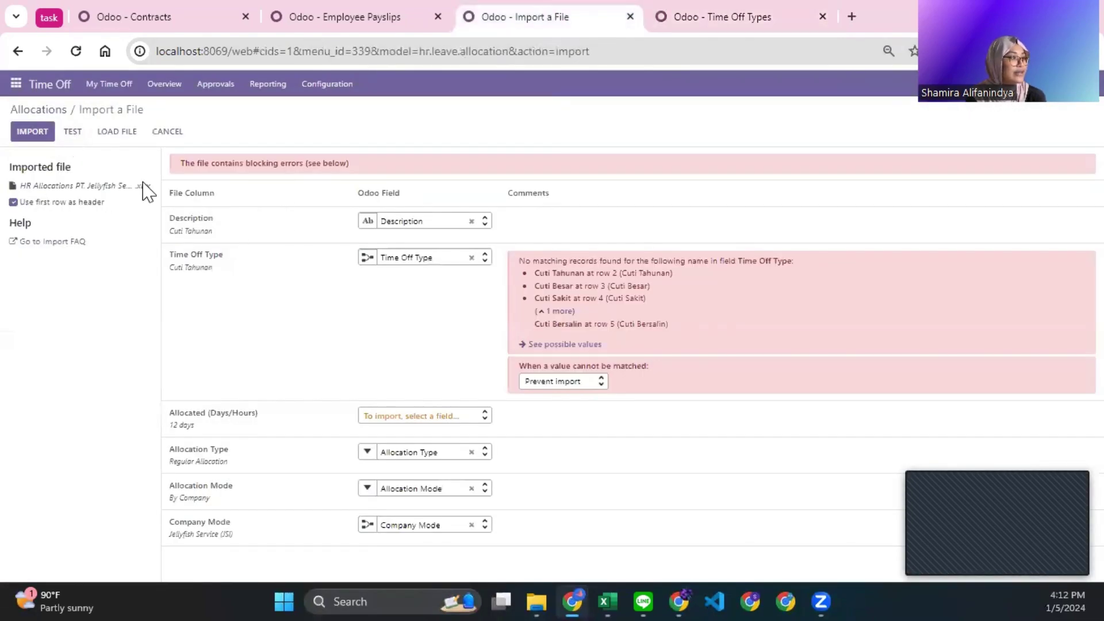
{"action": "left_click", "coordinate": [74, 132]}
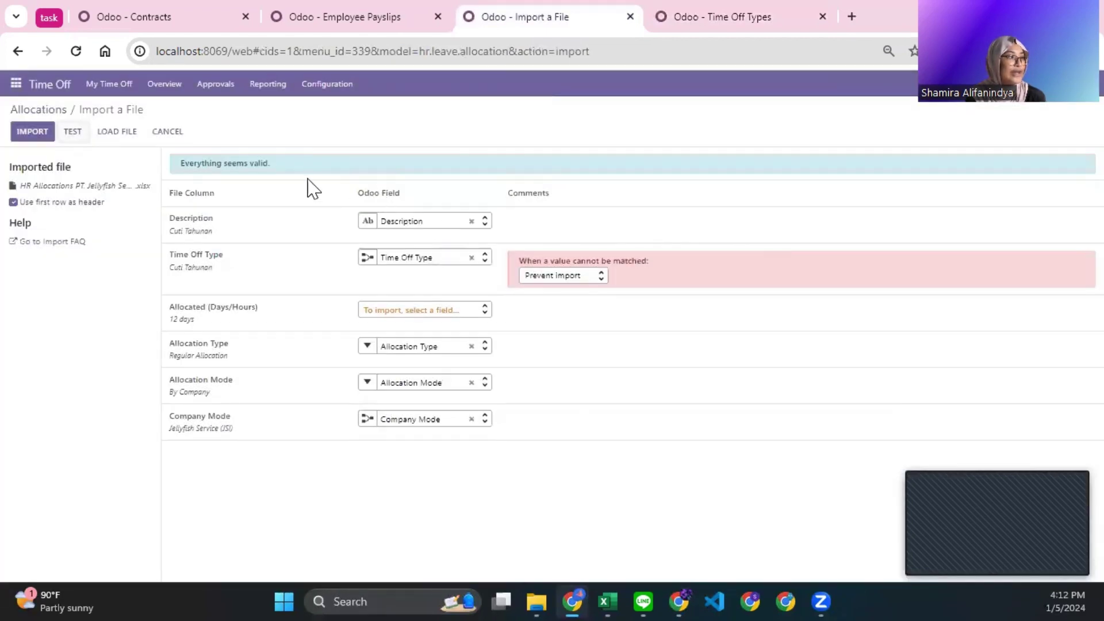
{"action": "left_click_drag", "start_coordinate": [257, 168], "coordinate": [296, 167]}
{"action": "left_click", "coordinate": [33, 131]}
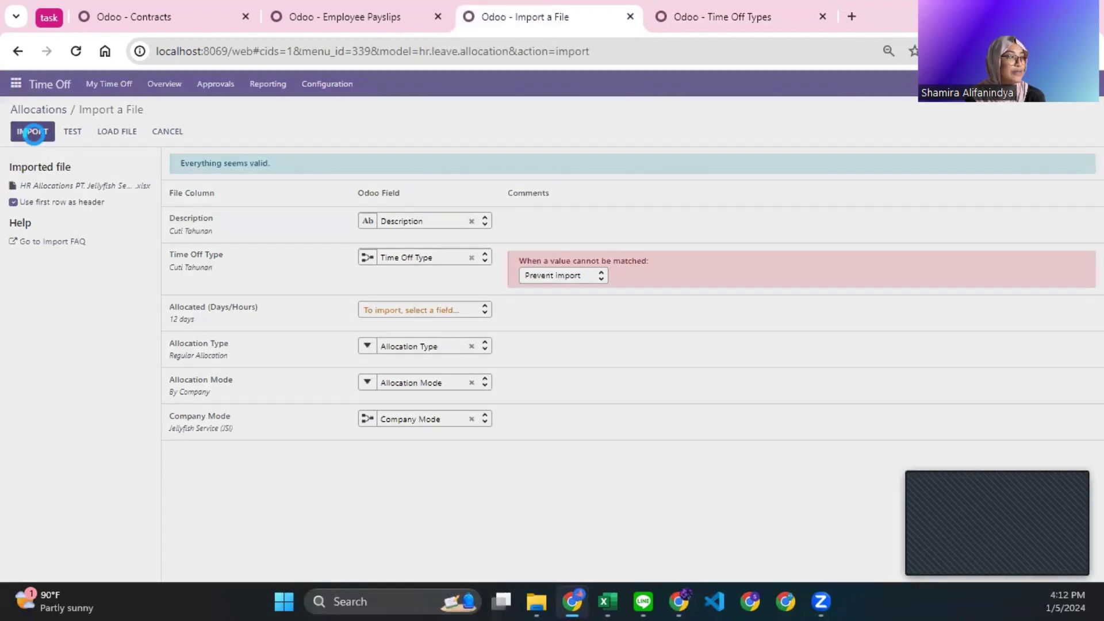